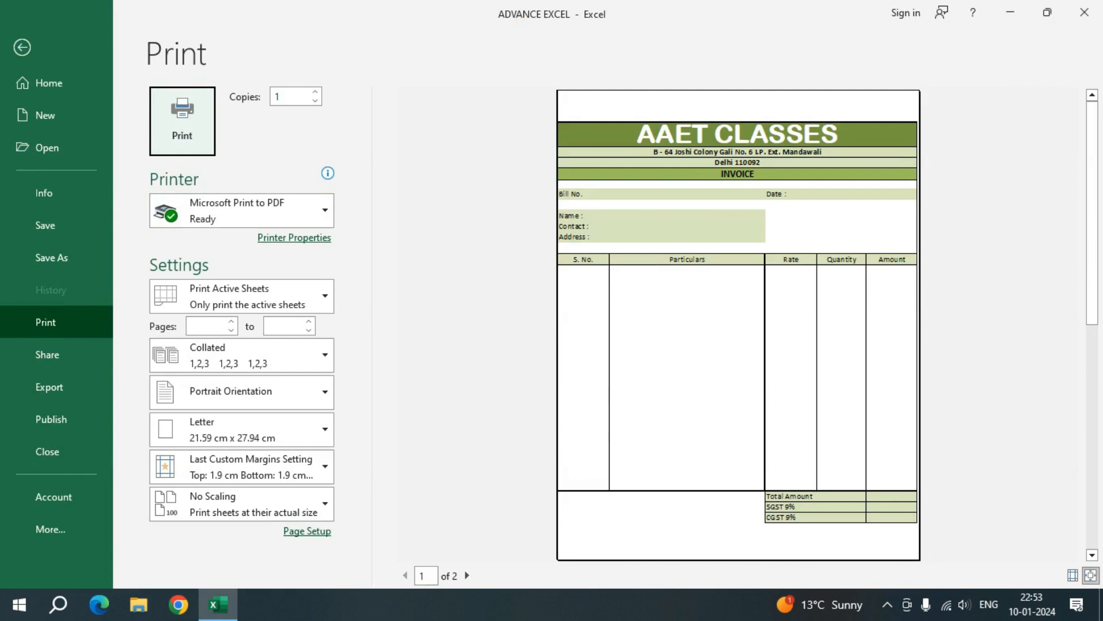
# Step: Leave the print preview and examine the products and their rates on the Rate sheet
pyautogui.press('Escape')
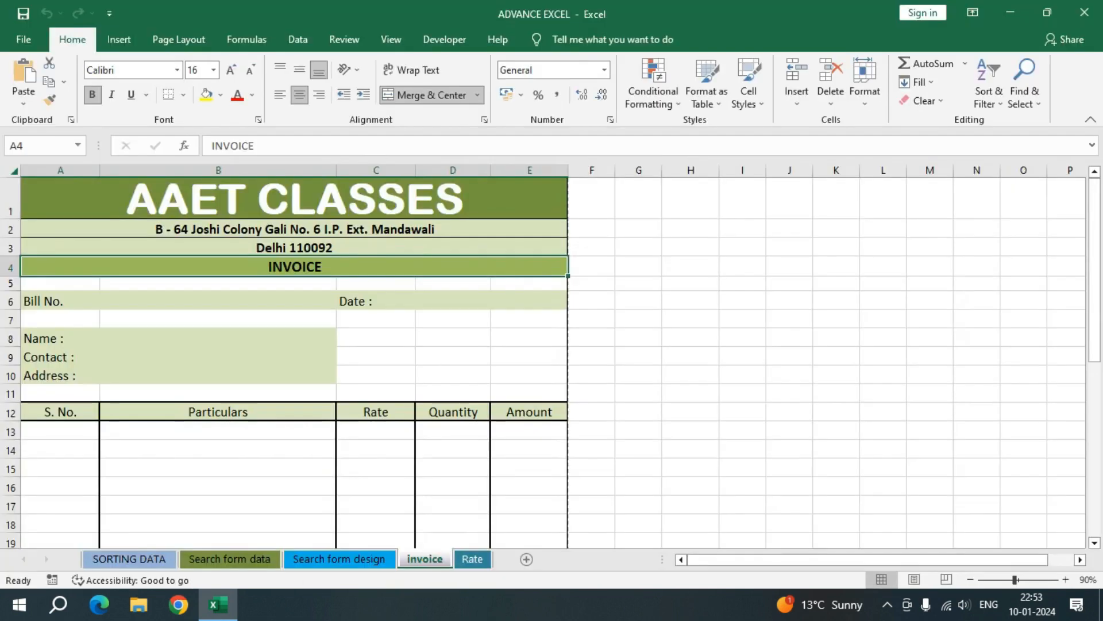
pyautogui.click(218, 430)
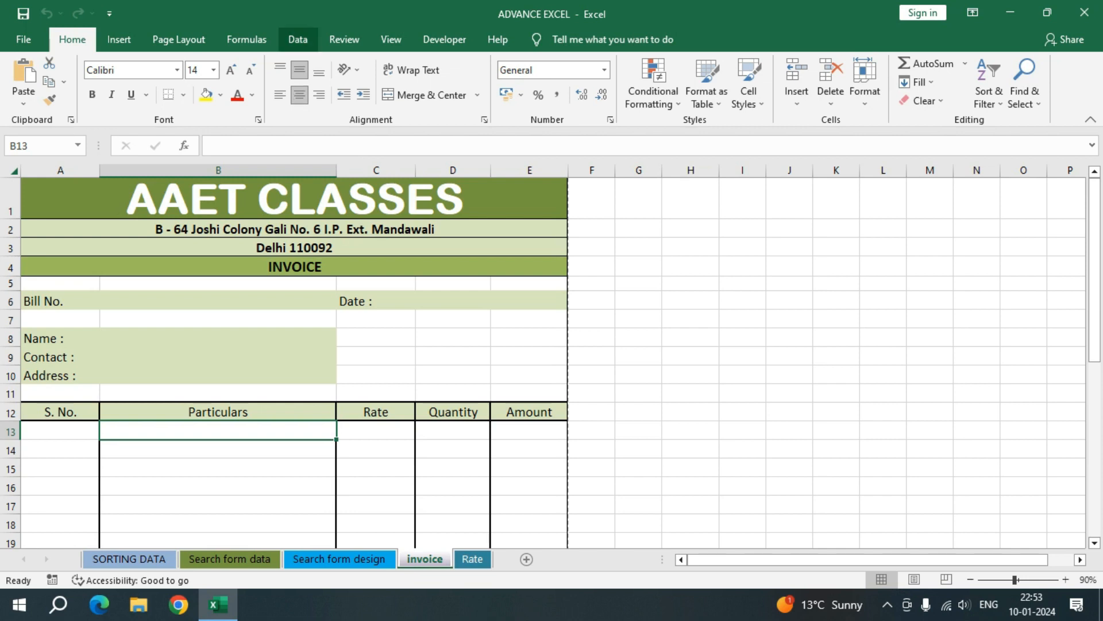
pyautogui.hotkey('ctrl', 'pagedown')
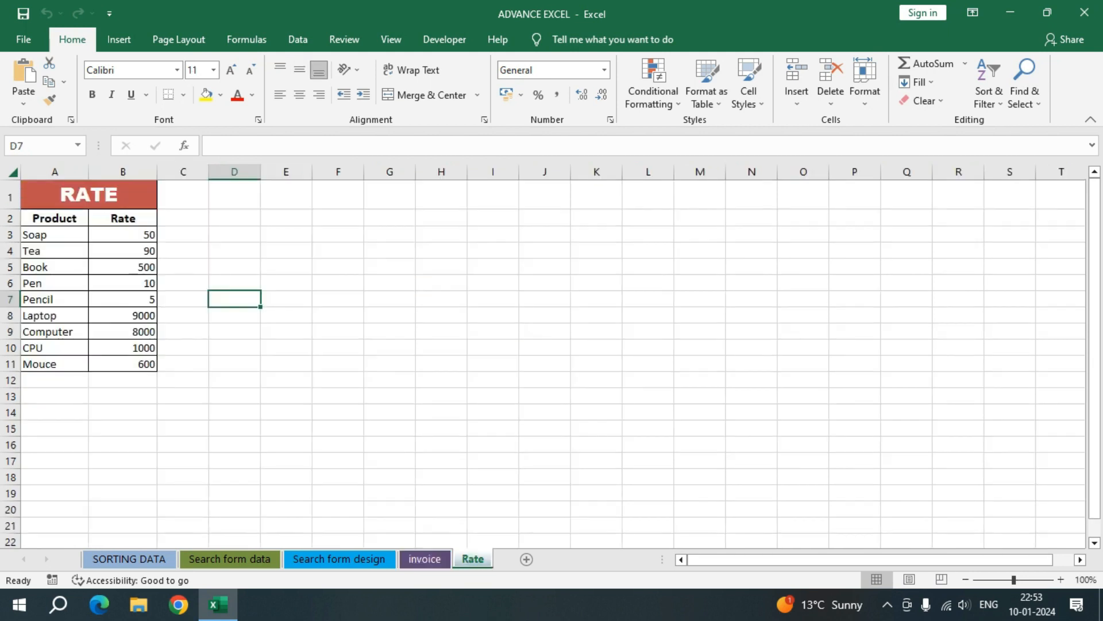
pyautogui.click(54, 235)
pyautogui.click(123, 235)
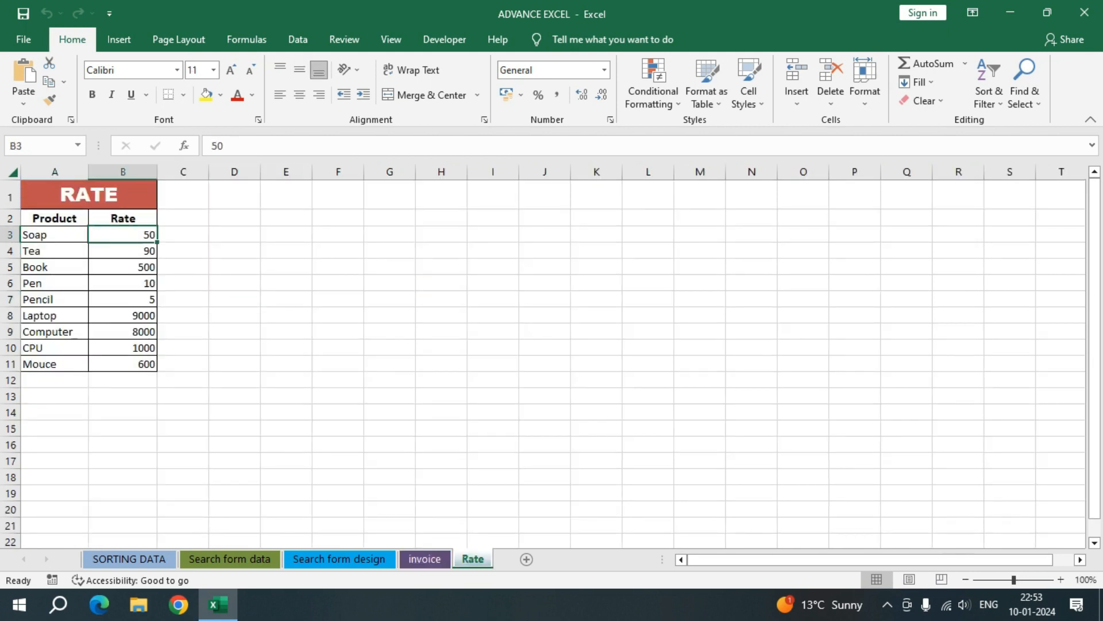
pyautogui.click(54, 234)
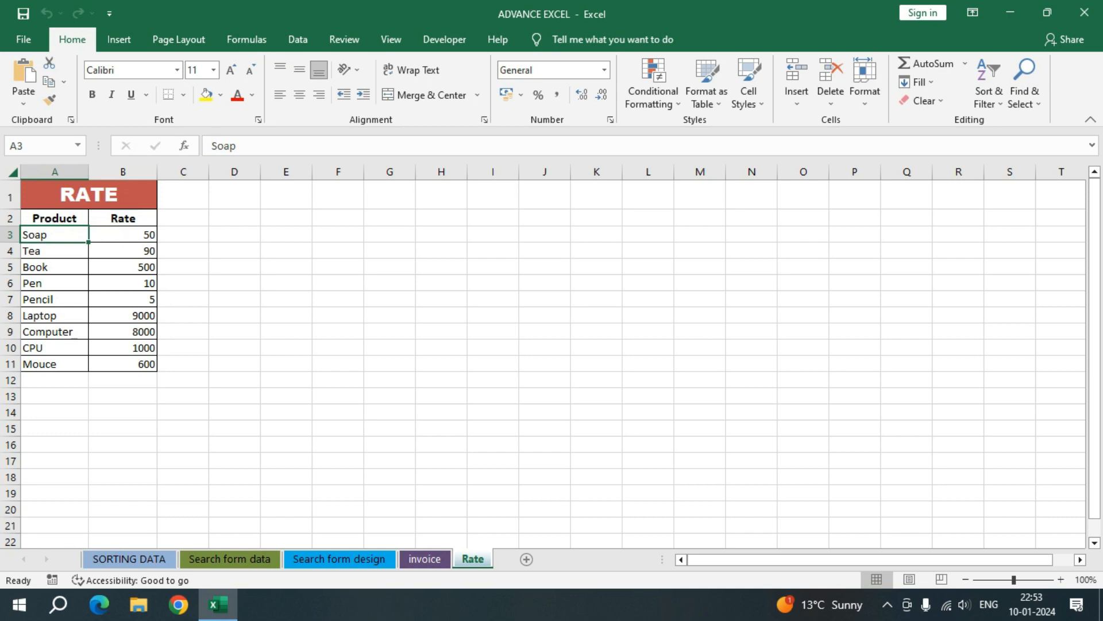
pyautogui.click(122, 234)
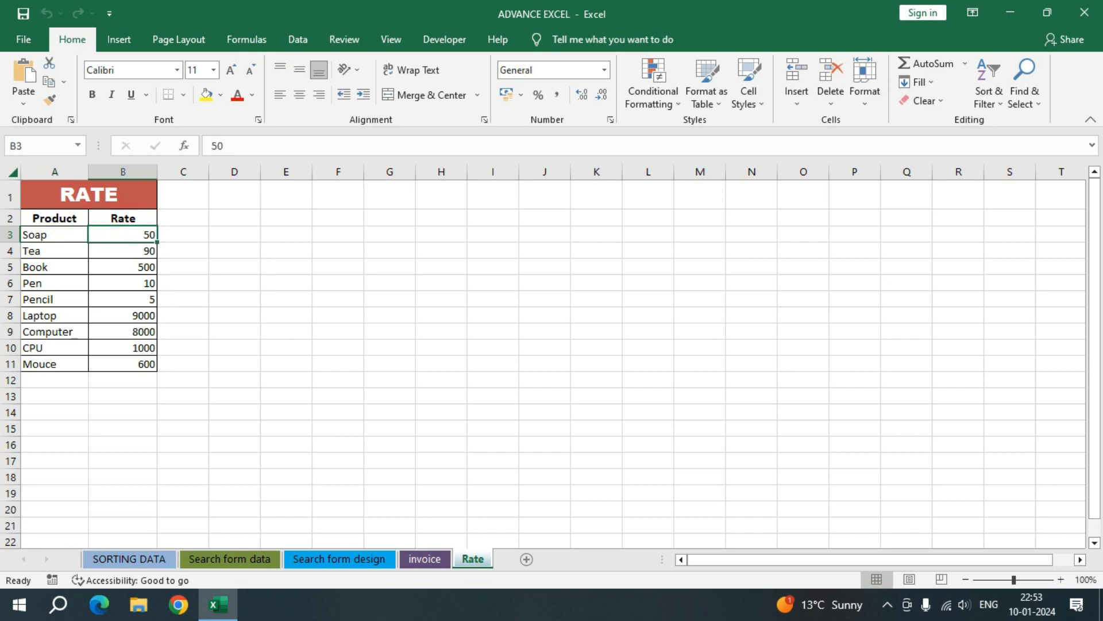
pyautogui.click(55, 251)
pyautogui.click(122, 251)
pyautogui.click(55, 267)
pyautogui.click(122, 267)
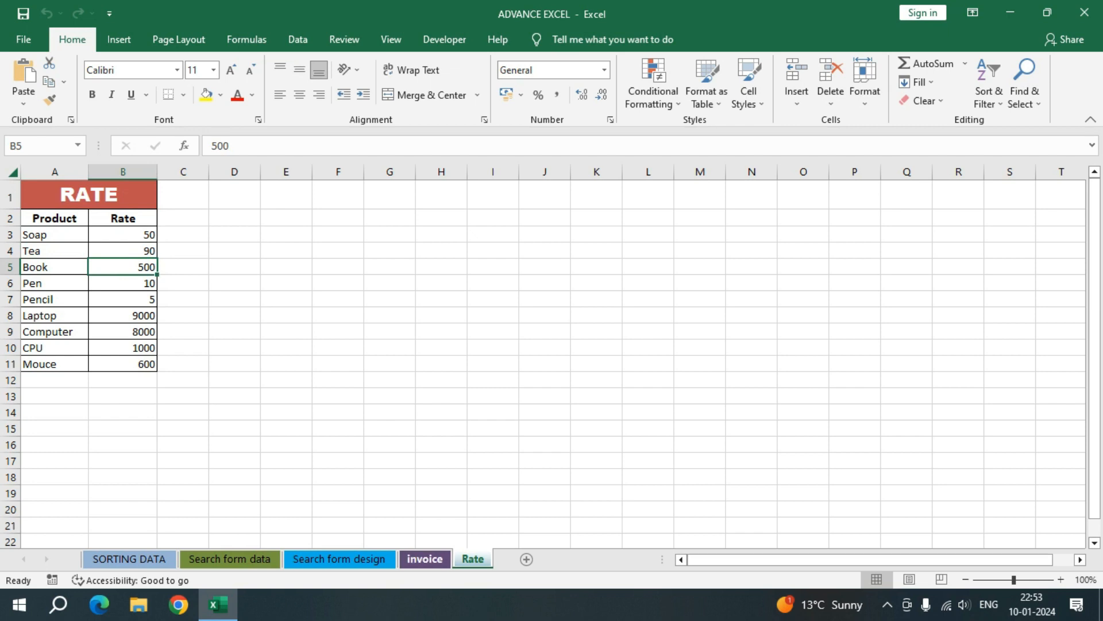
# Step: Add list data validation to the first Particulars cell, B13, on the invoice sheet, with source =Rate!$A$3:$A$11
pyautogui.click(425, 559)
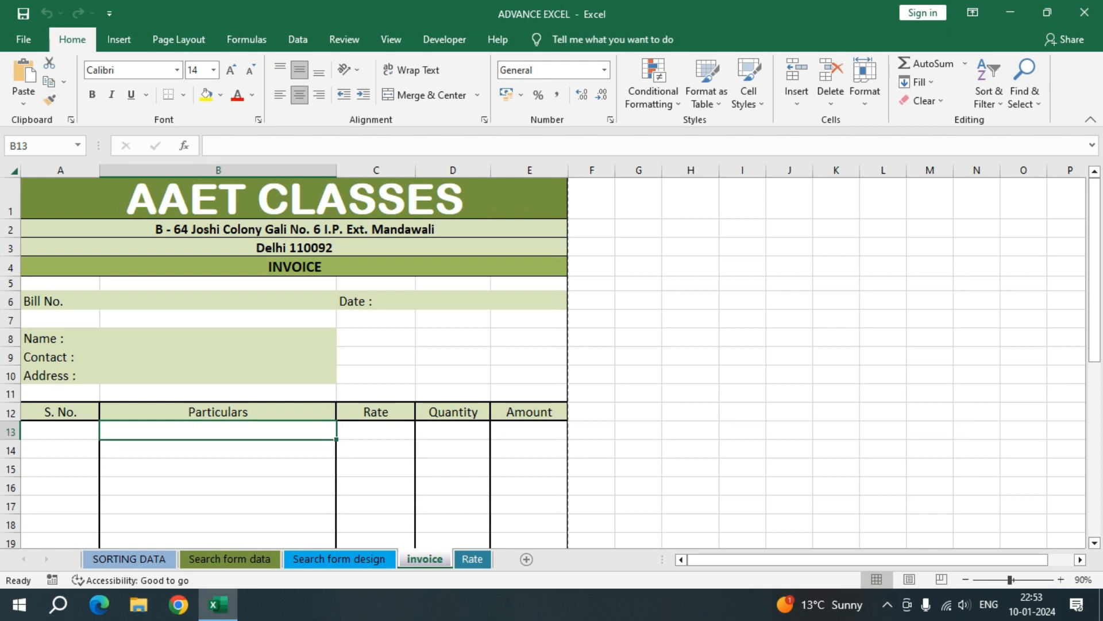
pyautogui.click(297, 39)
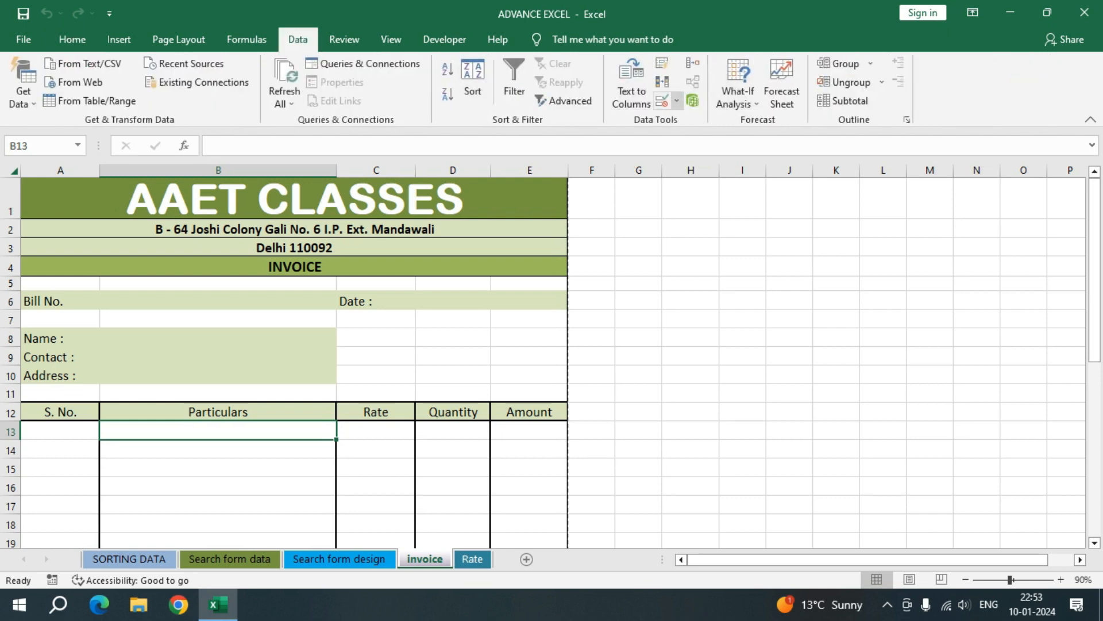
pyautogui.click(662, 101)
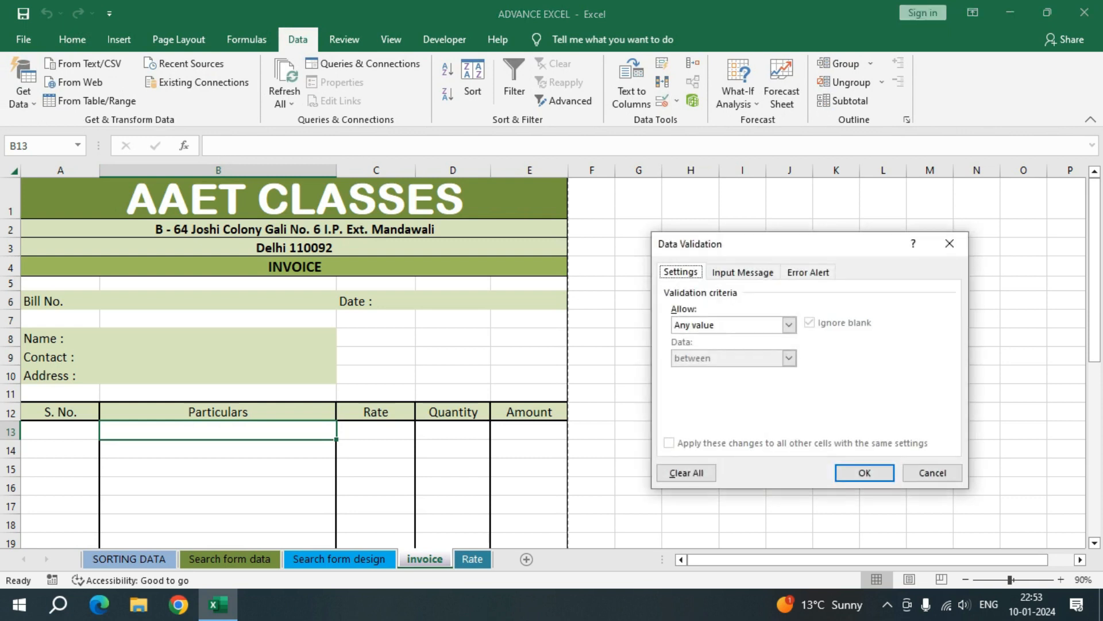
pyautogui.click(789, 325)
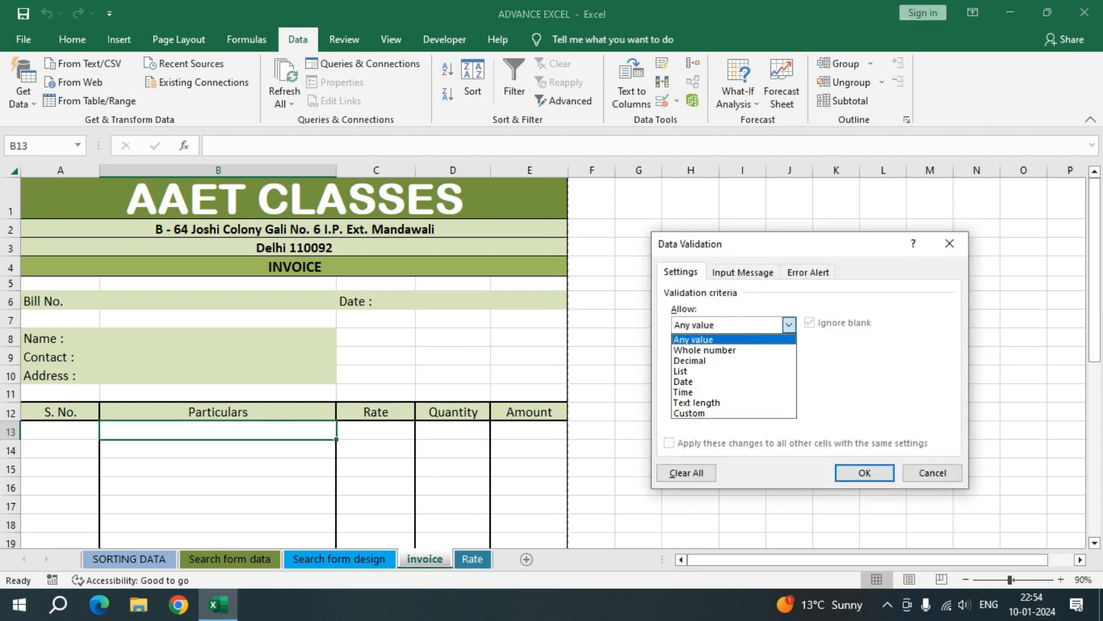
pyautogui.press('Return')
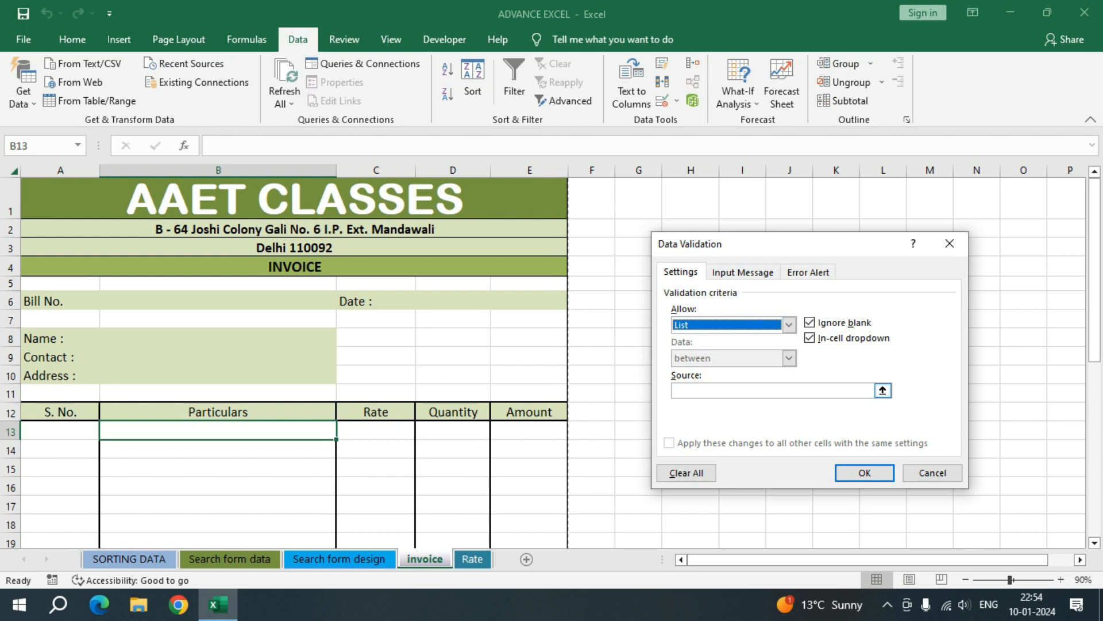
pyautogui.click(773, 391)
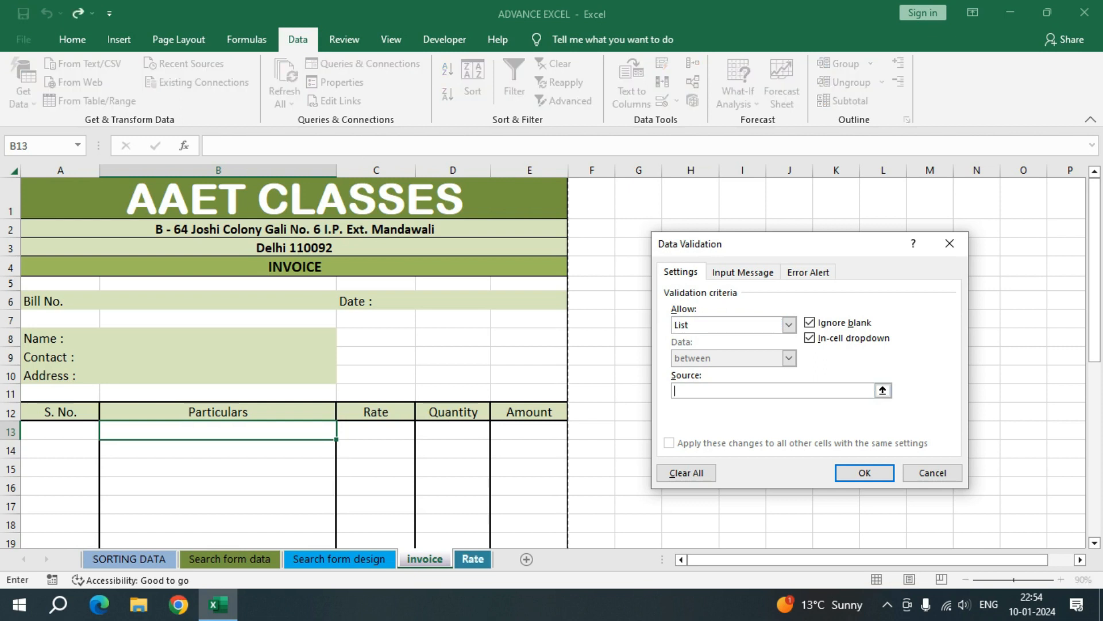
pyautogui.click(473, 558)
pyautogui.moveTo(77, 235); pyautogui.dragTo(77, 363)
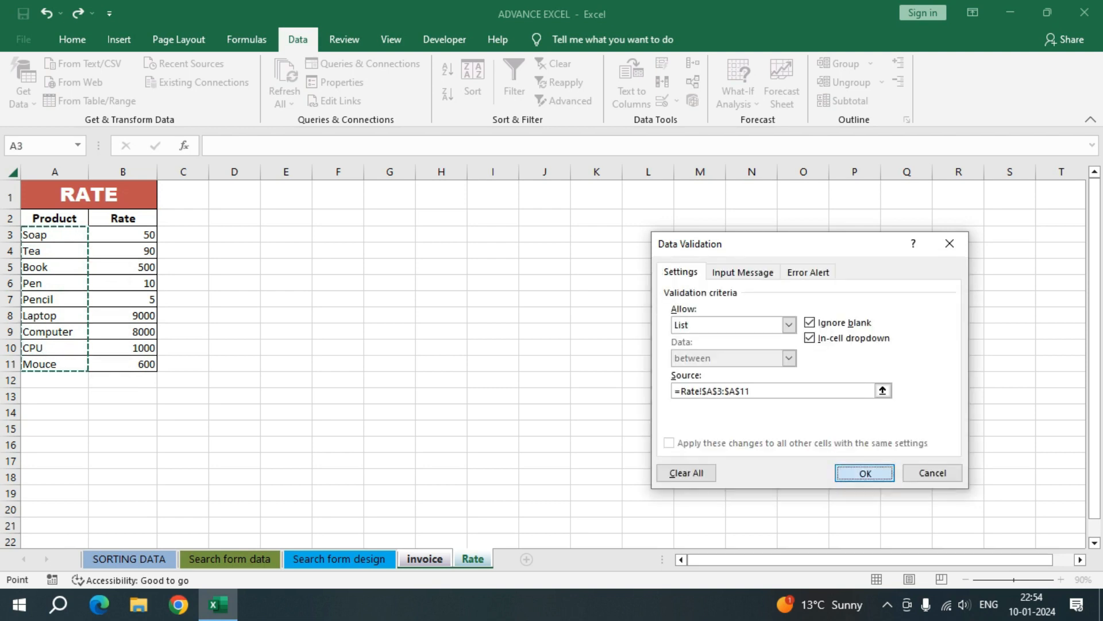
pyautogui.press('Return')
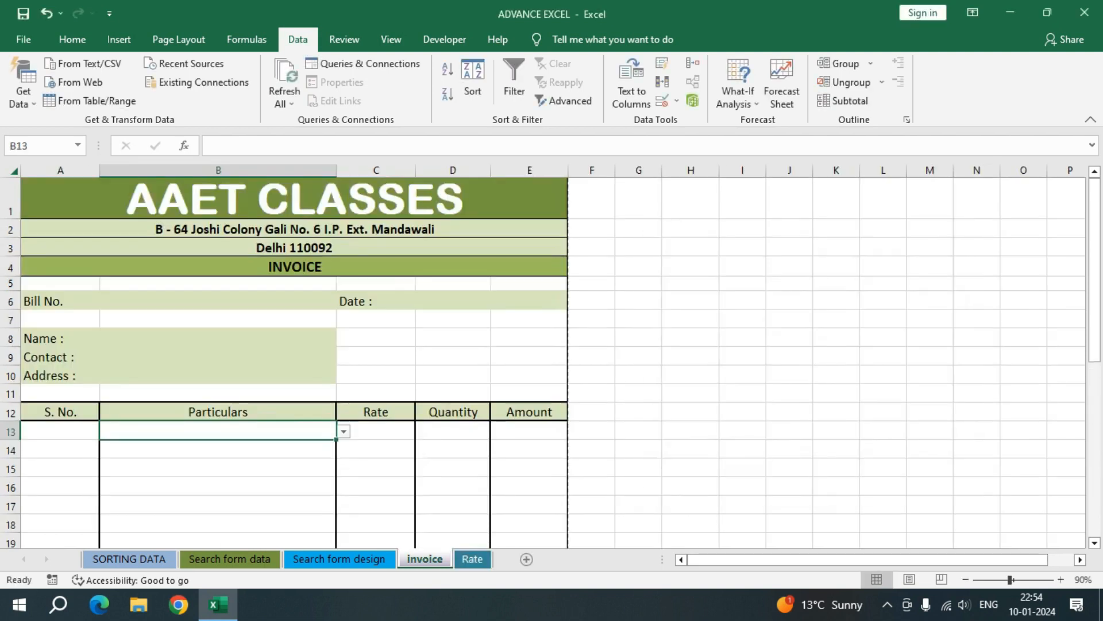
# Step: Test the product drop-down in B13 by choosing Laptop and reopening the list
pyautogui.hotkey('alt', 'Down')
pyautogui.press('Down')
pyautogui.press('Down')
pyautogui.press('Down')
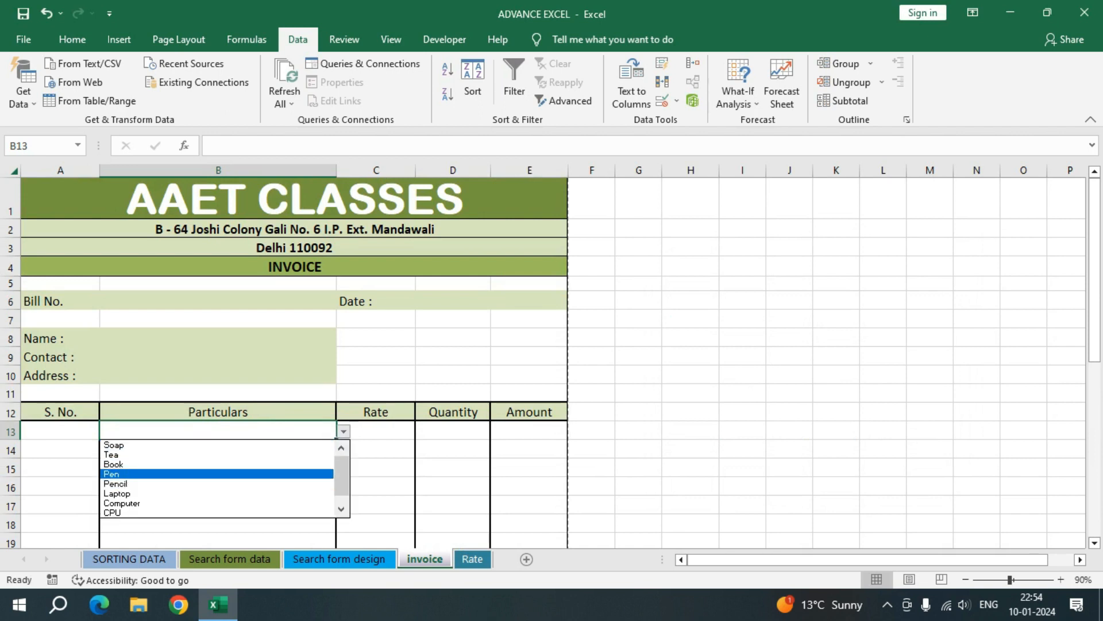
pyautogui.moveTo(341, 476); pyautogui.dragTo(341, 476)
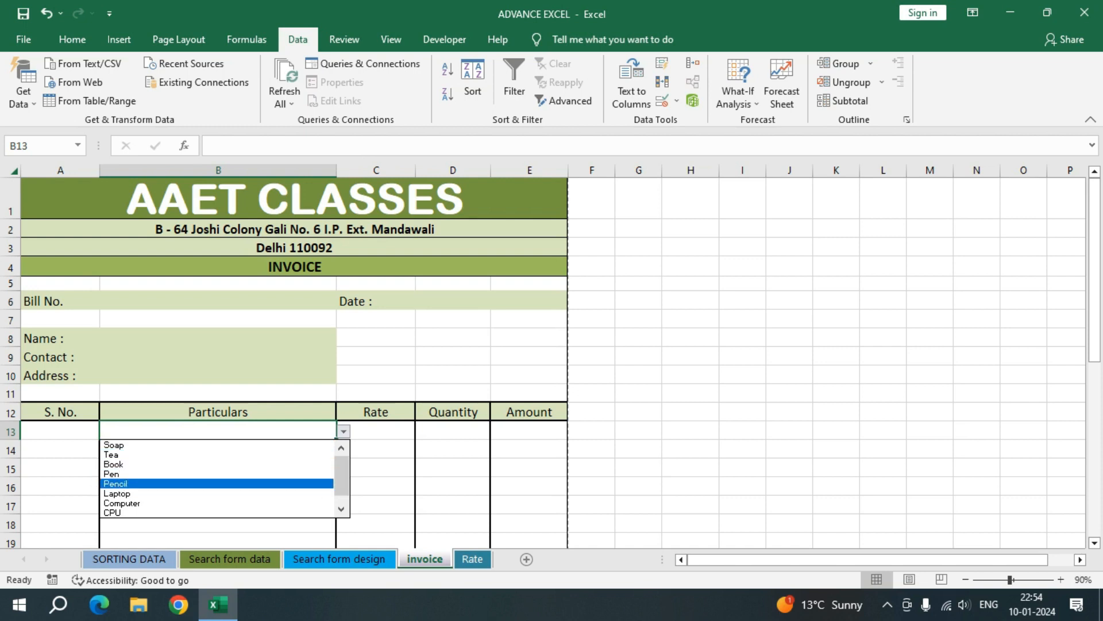
pyautogui.click(219, 493)
pyautogui.hotkey('alt', 'Down')
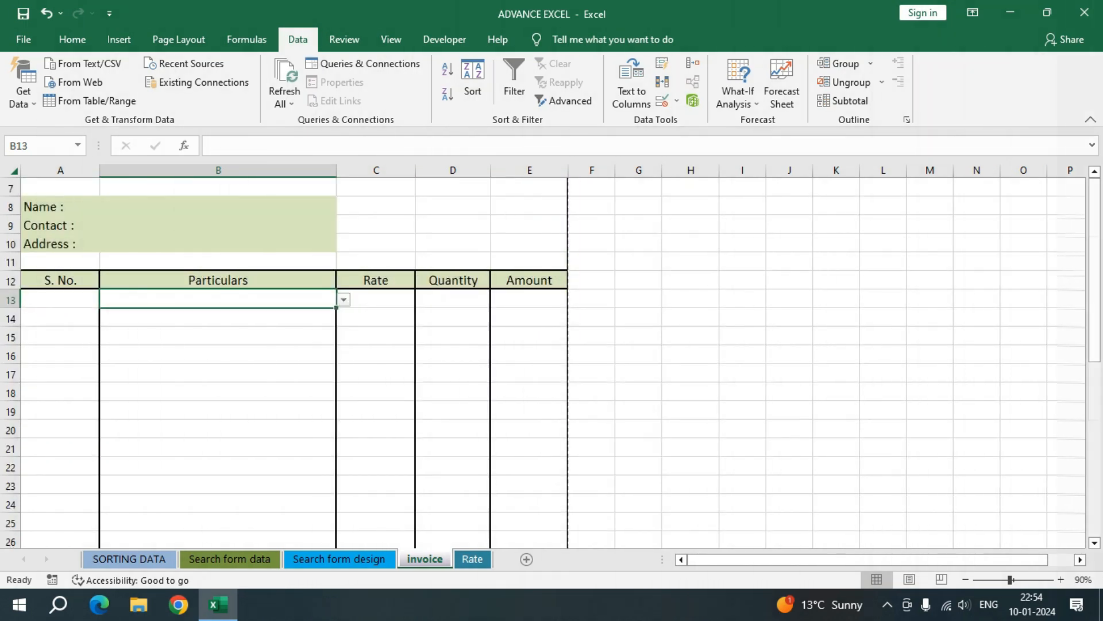
# Step: Fill the emptied B13 cell with its drop-down list down through B33 and check several of the filled cells
pyautogui.moveTo(336, 307); pyautogui.dragTo(336, 451)
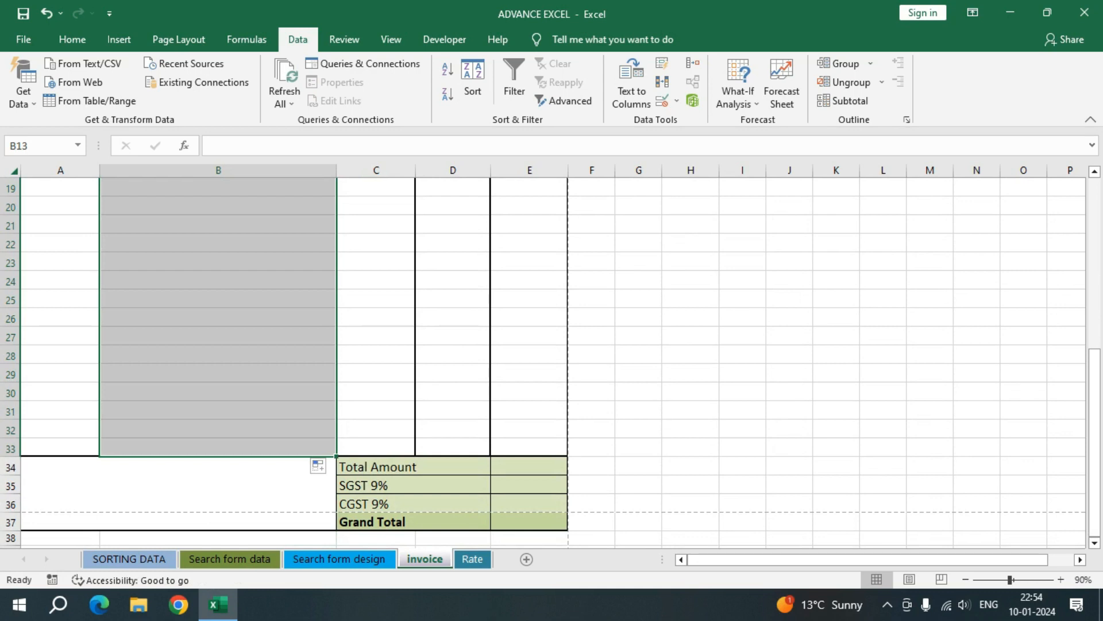
pyautogui.click(241, 448)
pyautogui.click(241, 411)
pyautogui.click(241, 375)
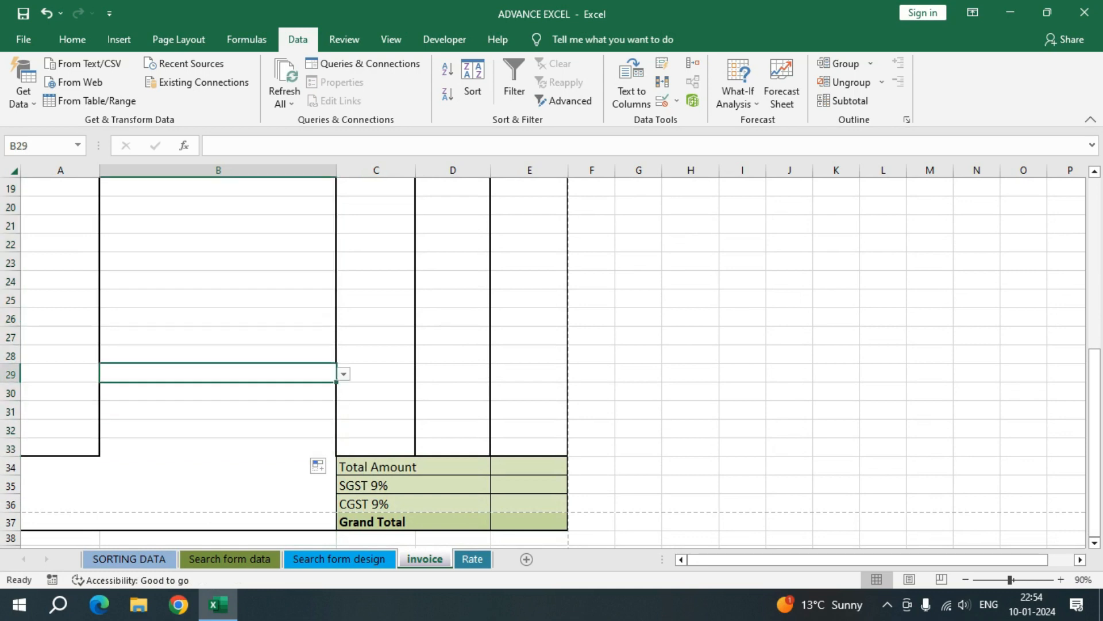
pyautogui.click(241, 447)
# Step: Apply a thick bottom border to A33:B33 to close the item table above the totals
pyautogui.click(60, 429)
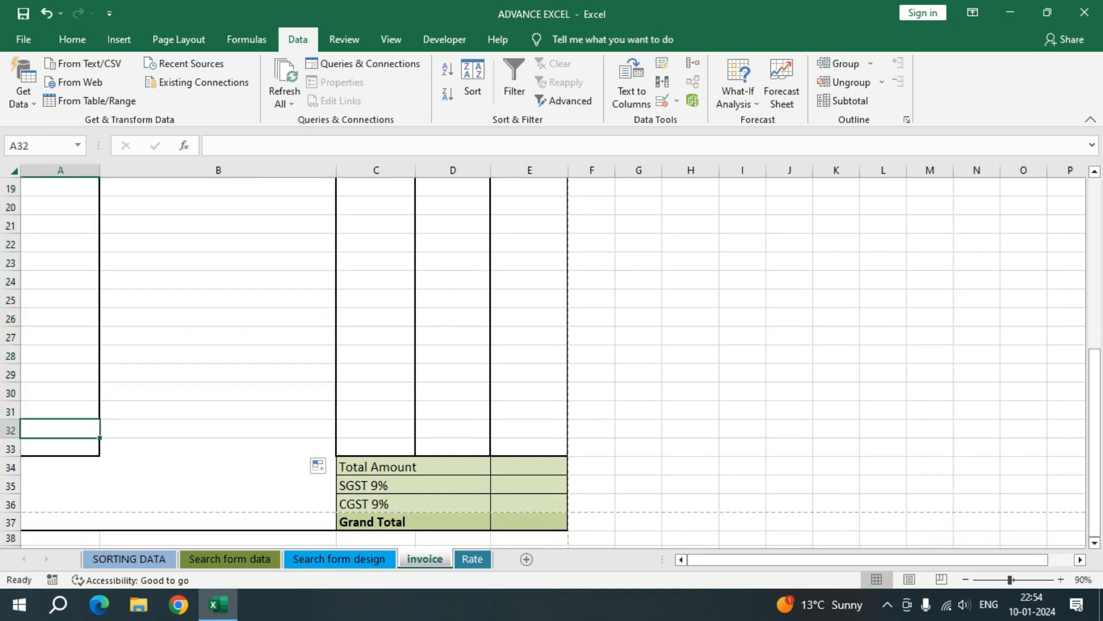
pyautogui.moveTo(60, 447); pyautogui.dragTo(172, 448)
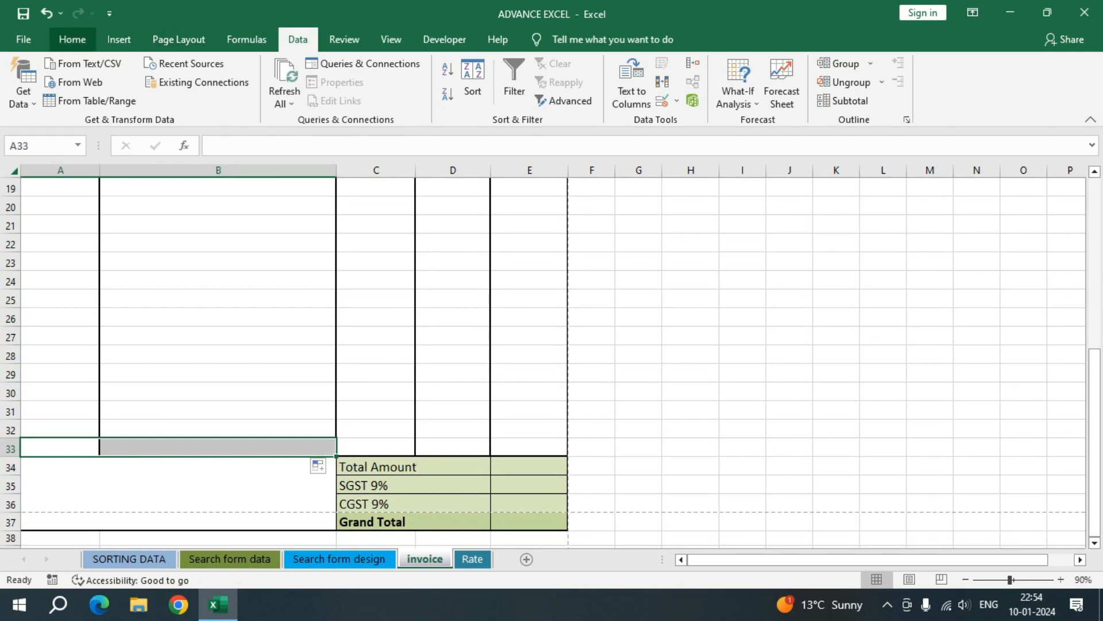
pyautogui.click(72, 39)
pyautogui.click(182, 95)
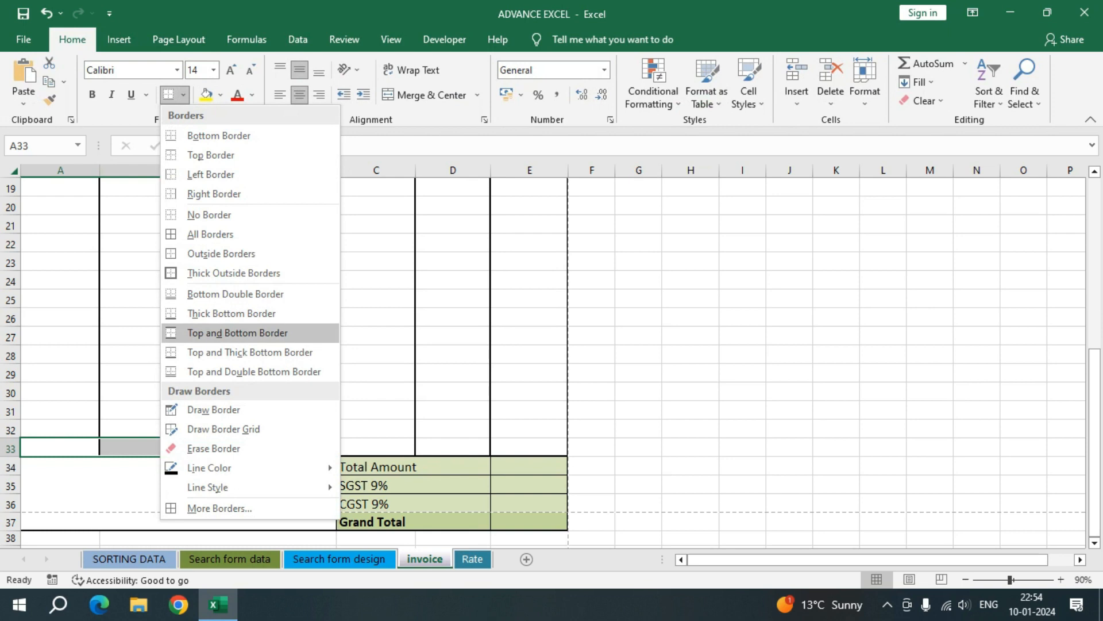
pyautogui.click(232, 314)
pyautogui.click(230, 374)
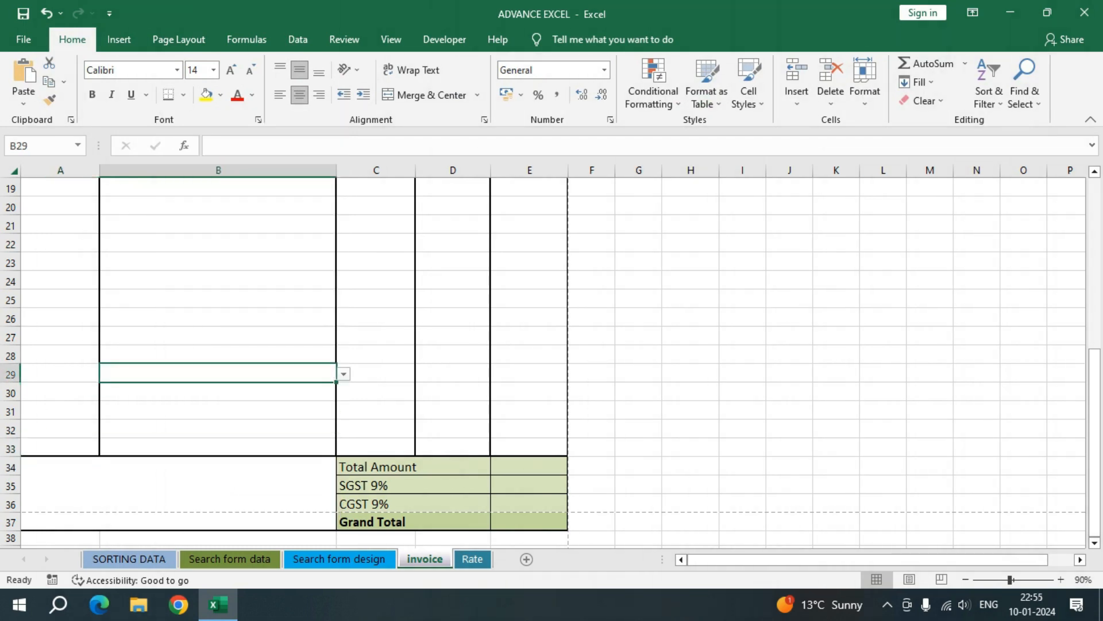
# Step: Choose Book from the drop-down in B13 and look up its rate on the Rate sheet
pyautogui.scroll(6, 230, 373)
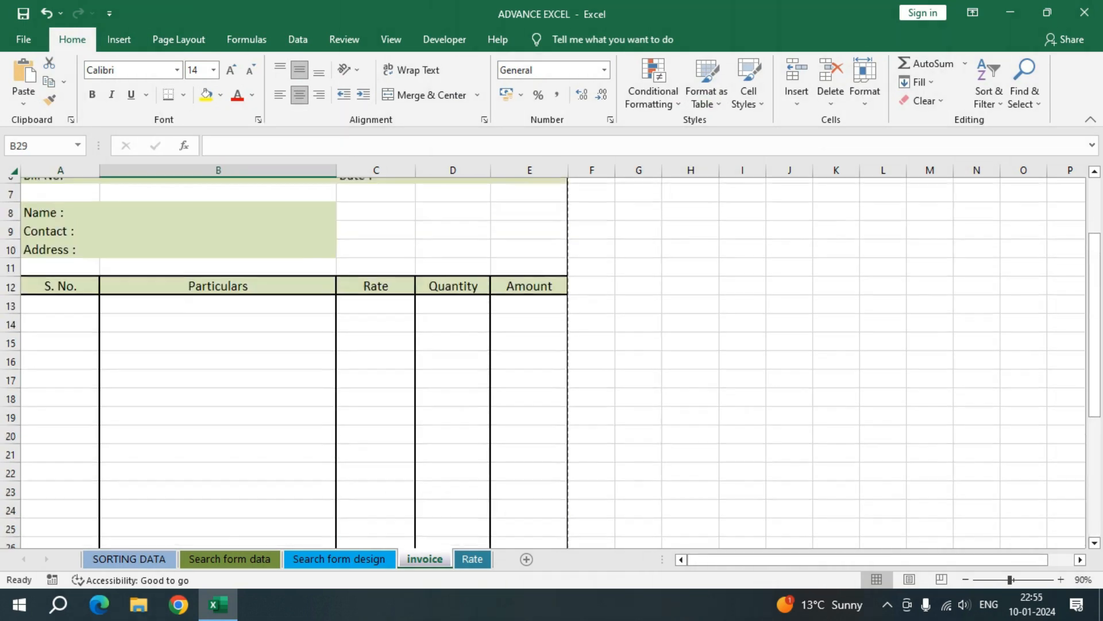
pyautogui.click(221, 431)
pyautogui.scroll(-3, 221, 430)
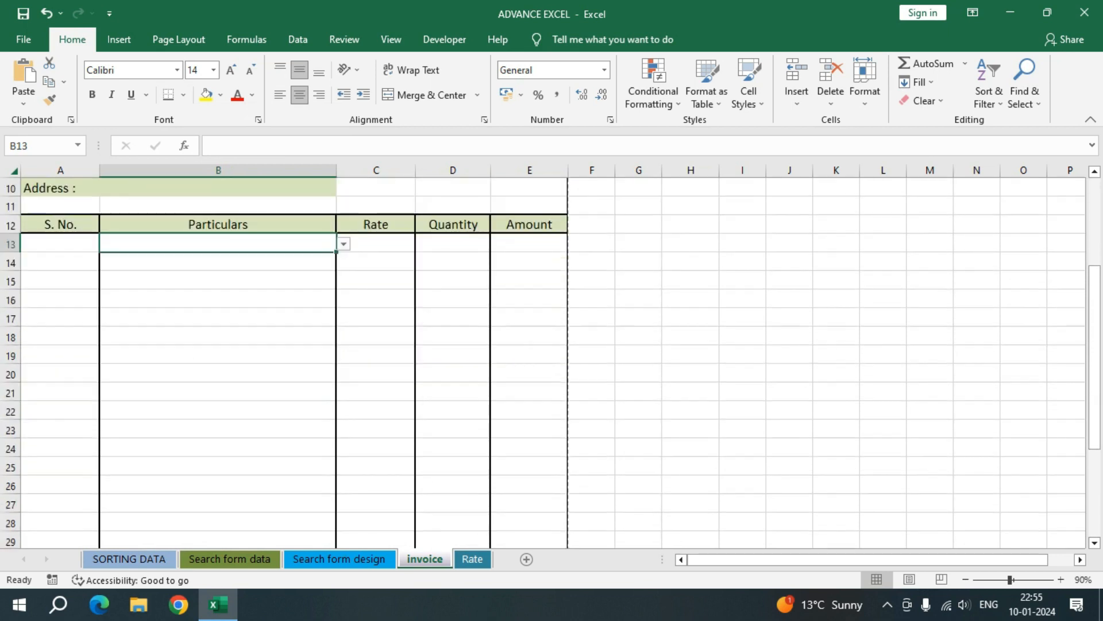
pyautogui.click(343, 243)
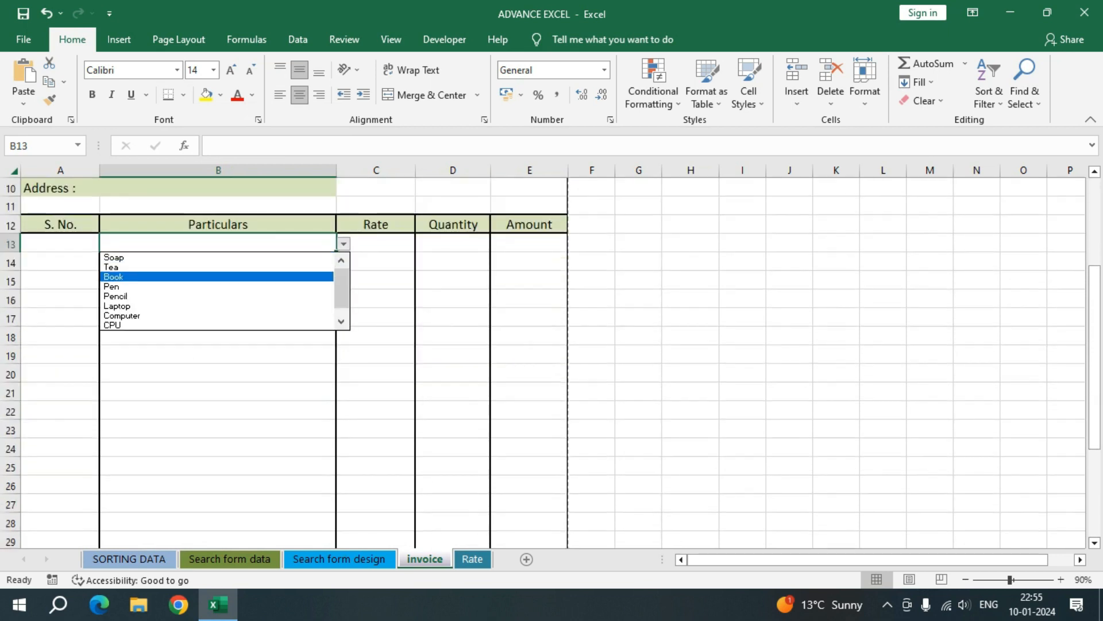
pyautogui.click(241, 276)
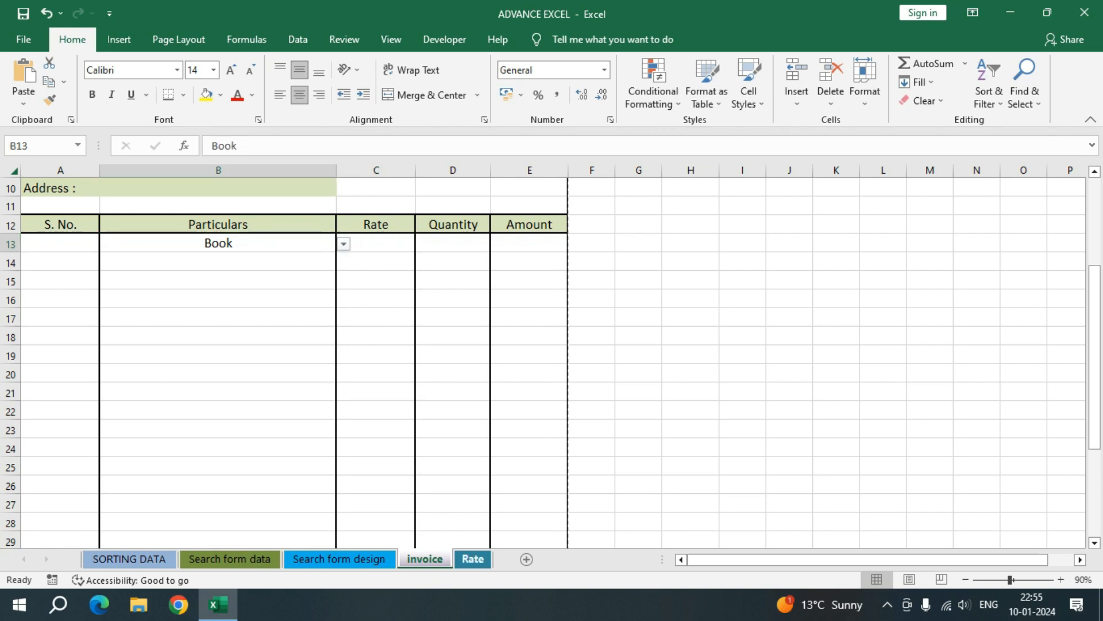
pyautogui.click(472, 558)
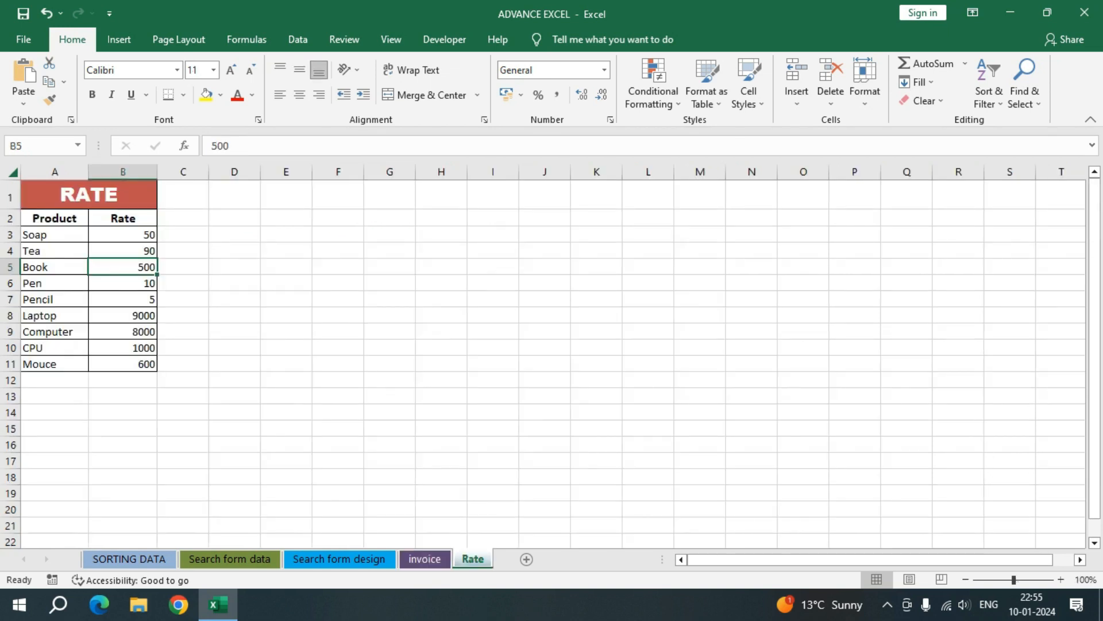
pyautogui.click(425, 559)
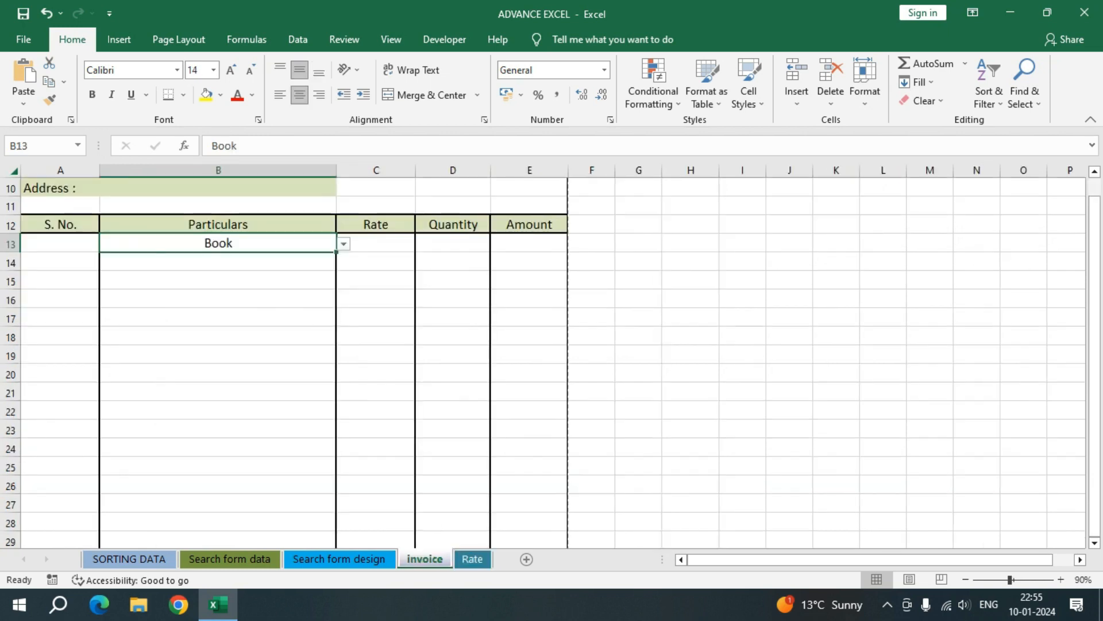
# Step: Reselect Book from the list in B13, and clear that cell's entry
pyautogui.click(343, 244)
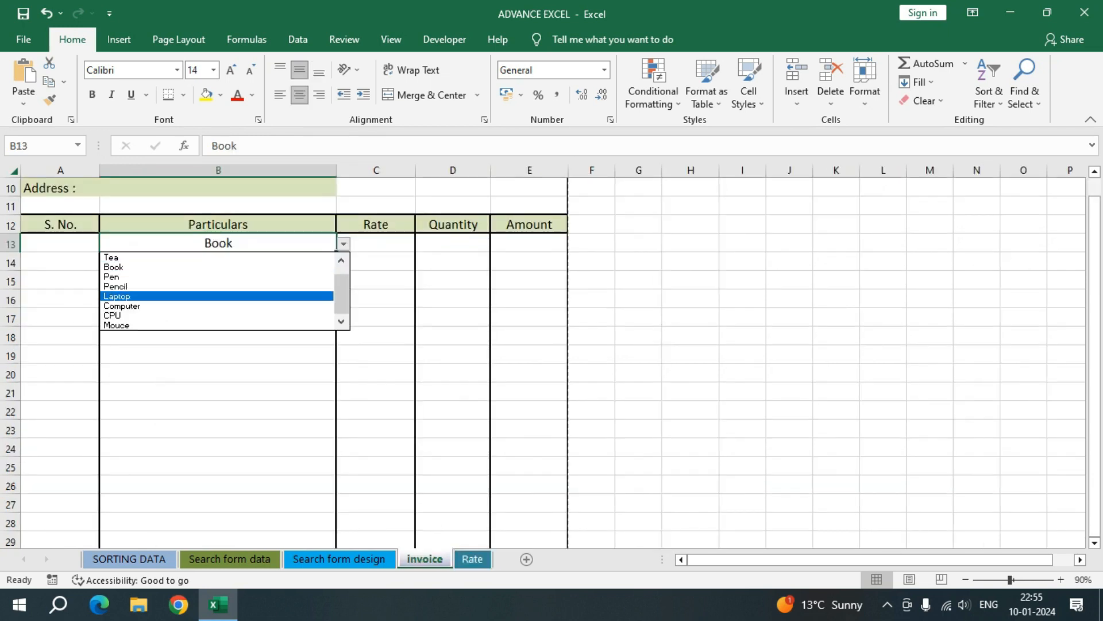
pyautogui.click(218, 268)
pyautogui.click(376, 243)
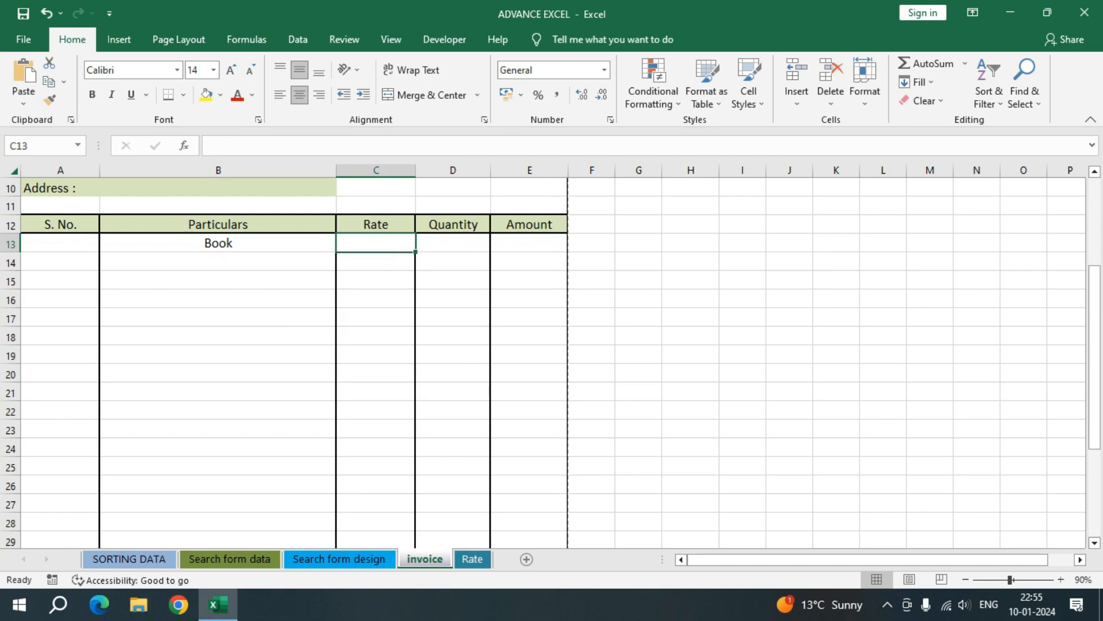
pyautogui.click(218, 243)
pyautogui.press('Delete')
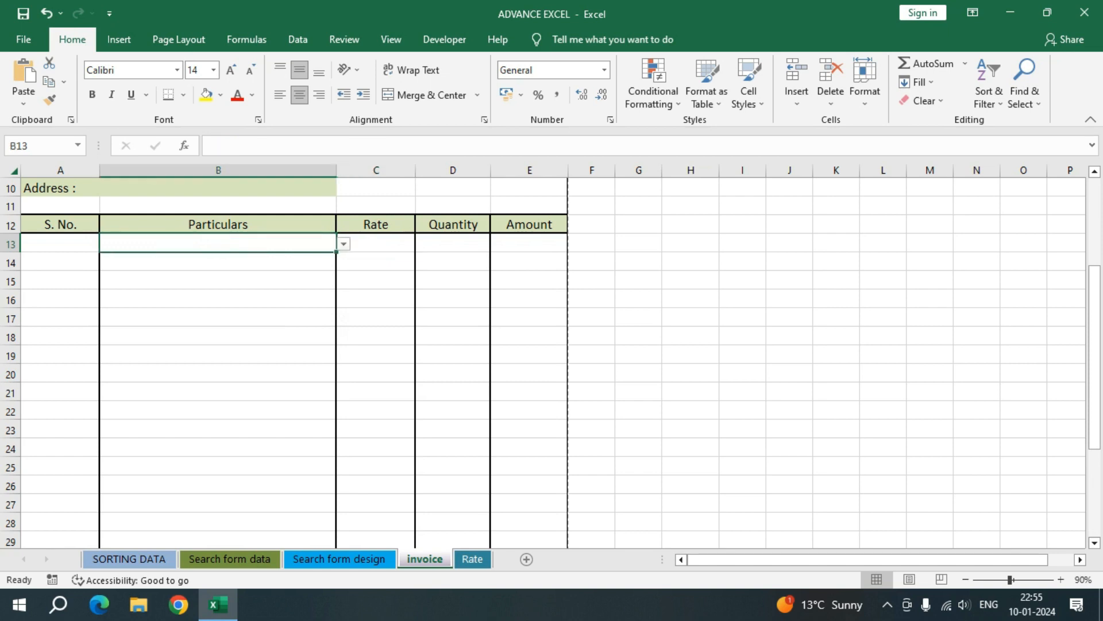
# Step: Begin the rate formula in C13 with a VLOOKUP nested in IFERROR, using B13 as the lookup value
pyautogui.click(376, 243)
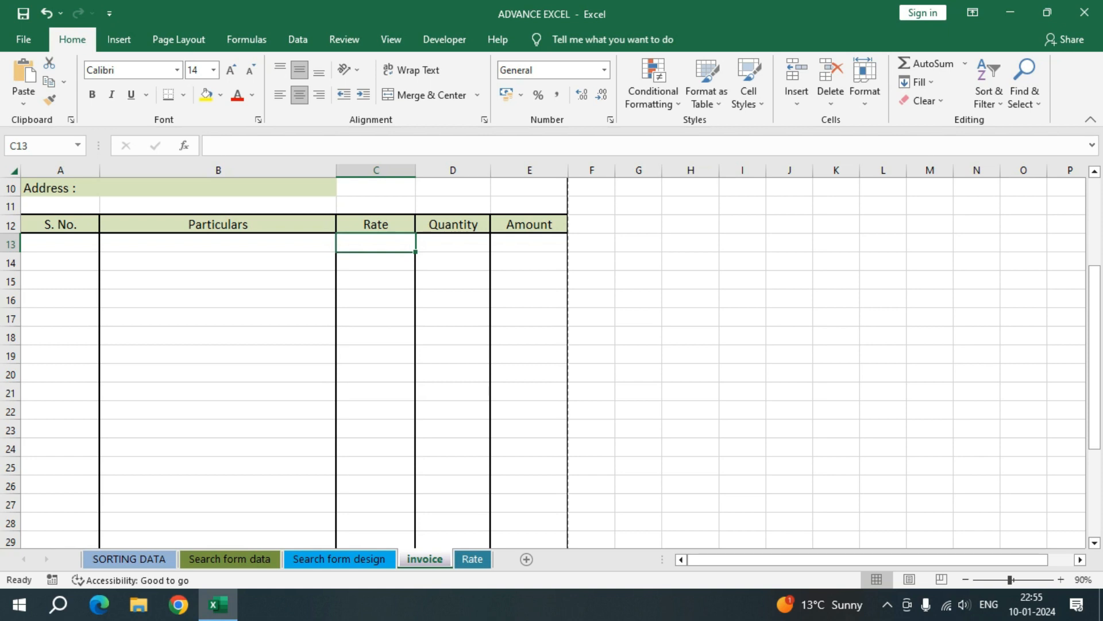
pyautogui.write('=i')
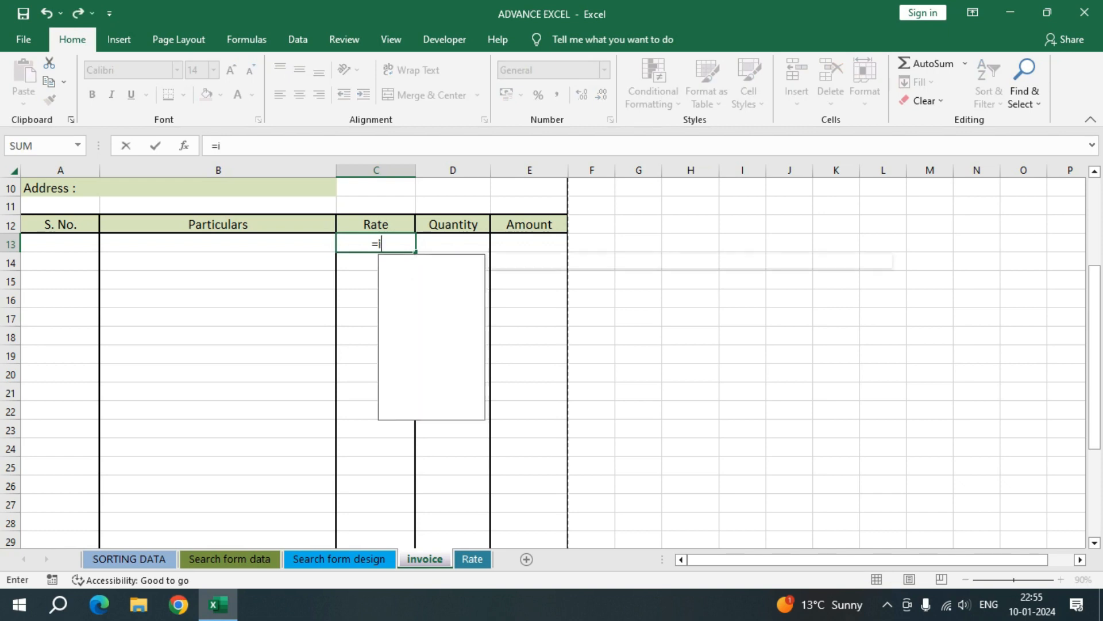
pyautogui.write('ferr')
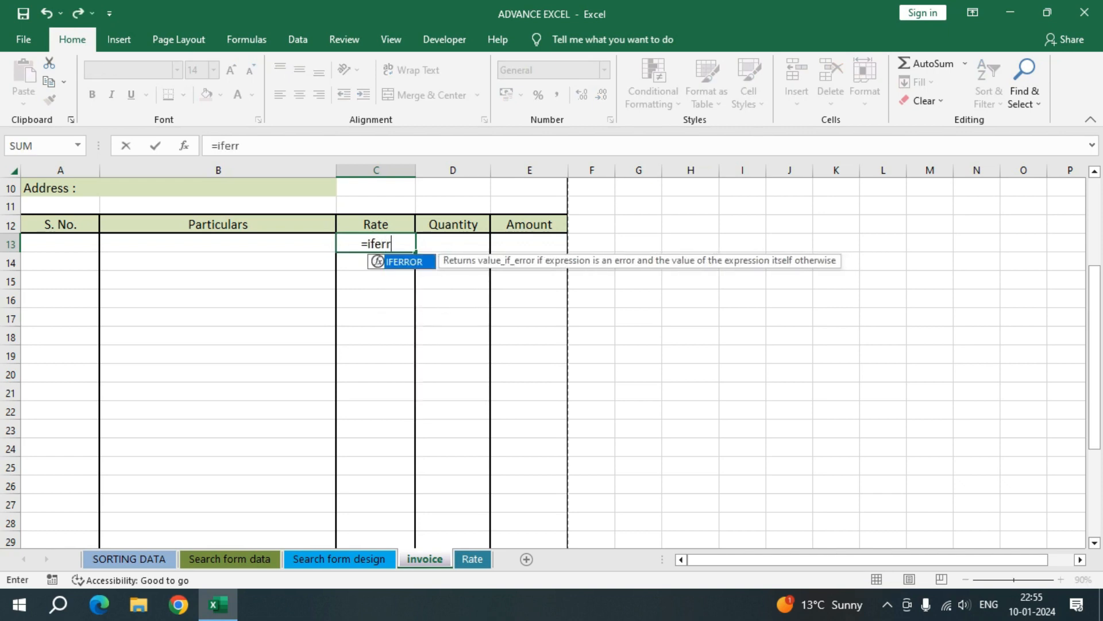
pyautogui.press('Tab')
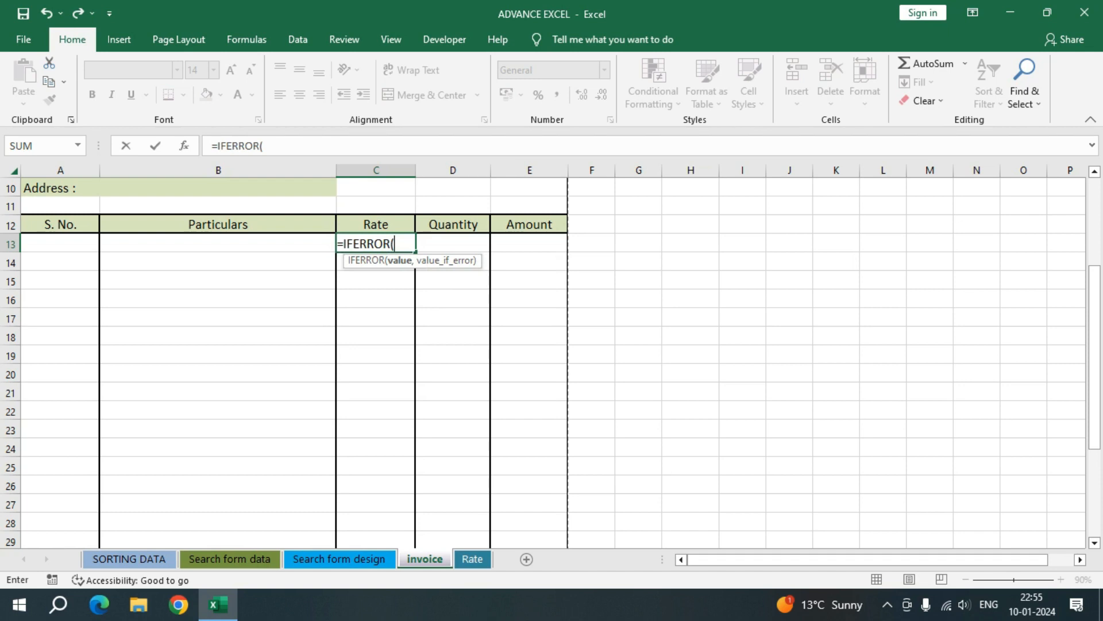
pyautogui.write('vlo')
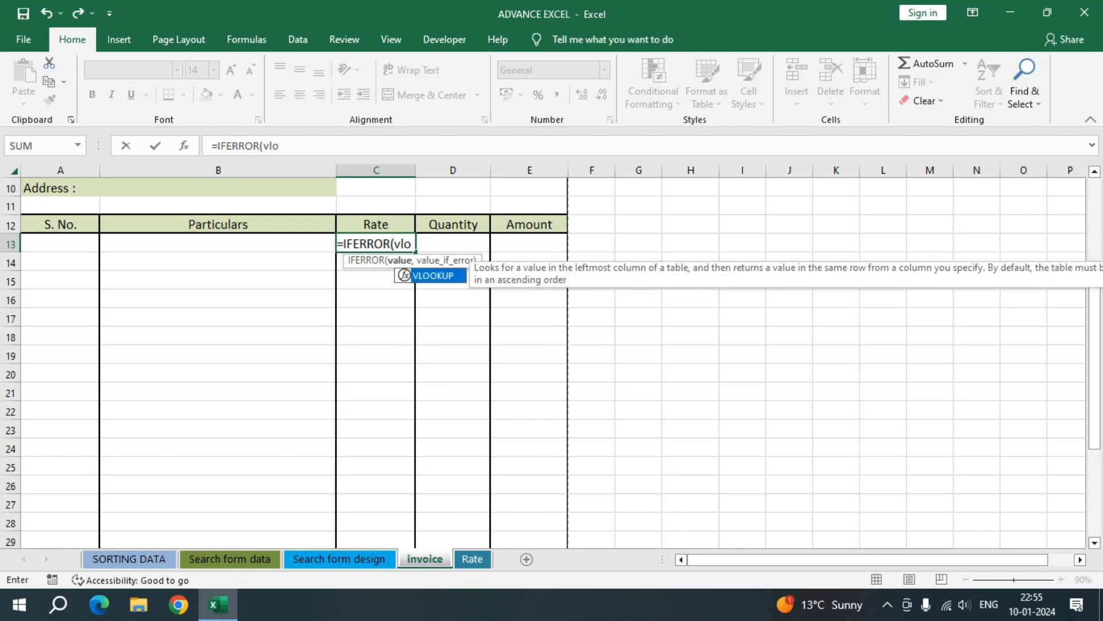
pyautogui.press('Tab')
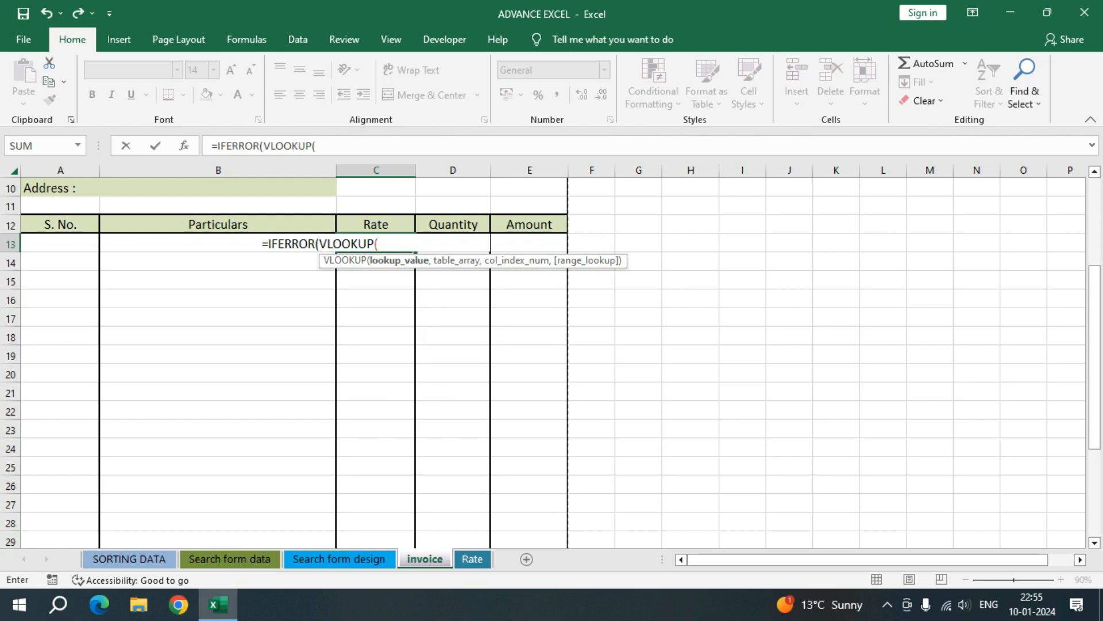
pyautogui.press('Left')
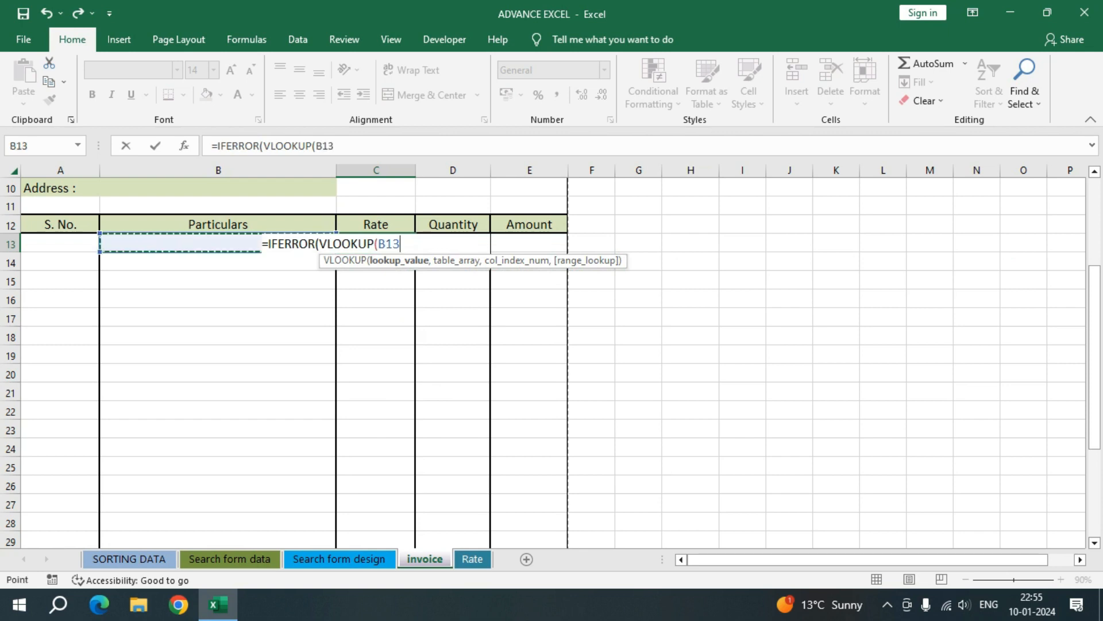
pyautogui.write(',')
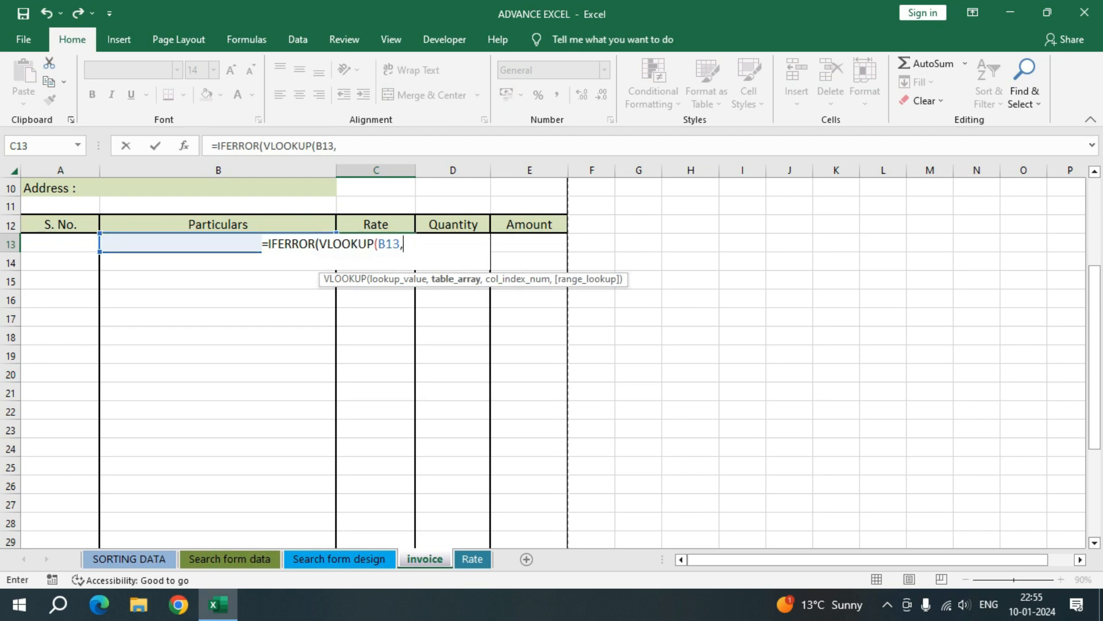
# Step: Complete the C13 formula with Rate!A2:B11 as the table, column 2, exact match 0, and an empty string on error
pyautogui.hotkey('ctrl', 'pagedown')
pyautogui.moveTo(55, 218); pyautogui.dragTo(150, 363)
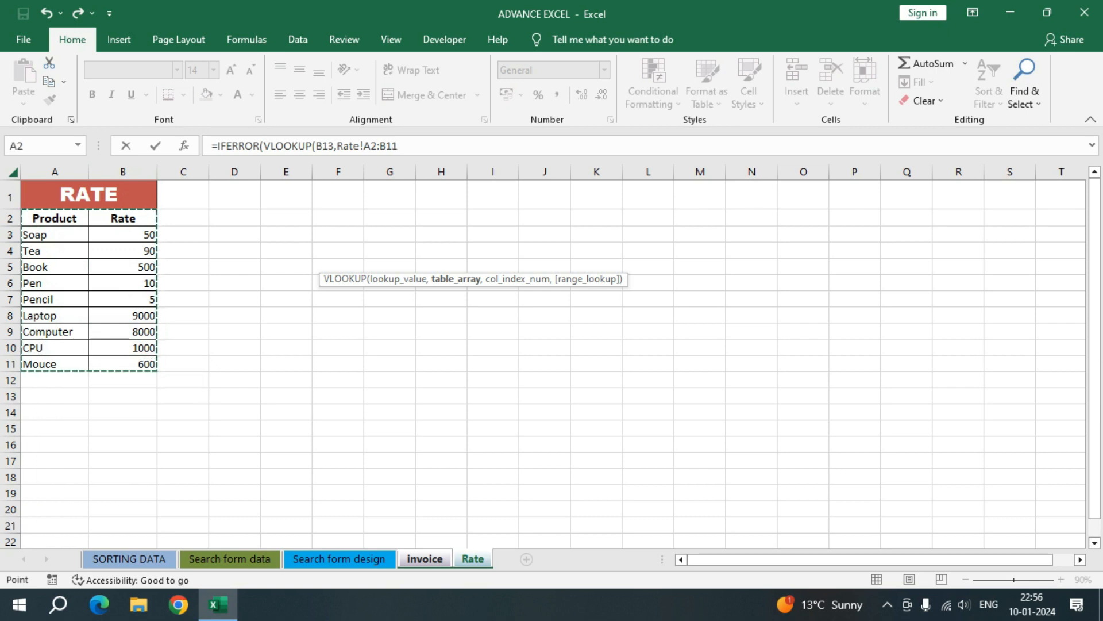
pyautogui.write(',')
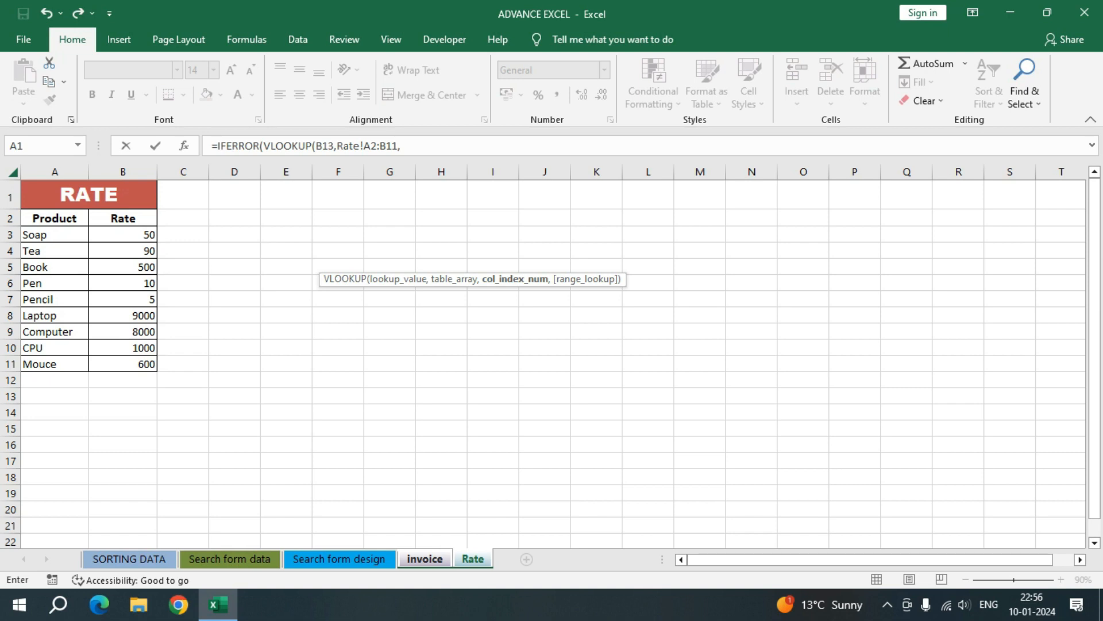
pyautogui.write('2,')
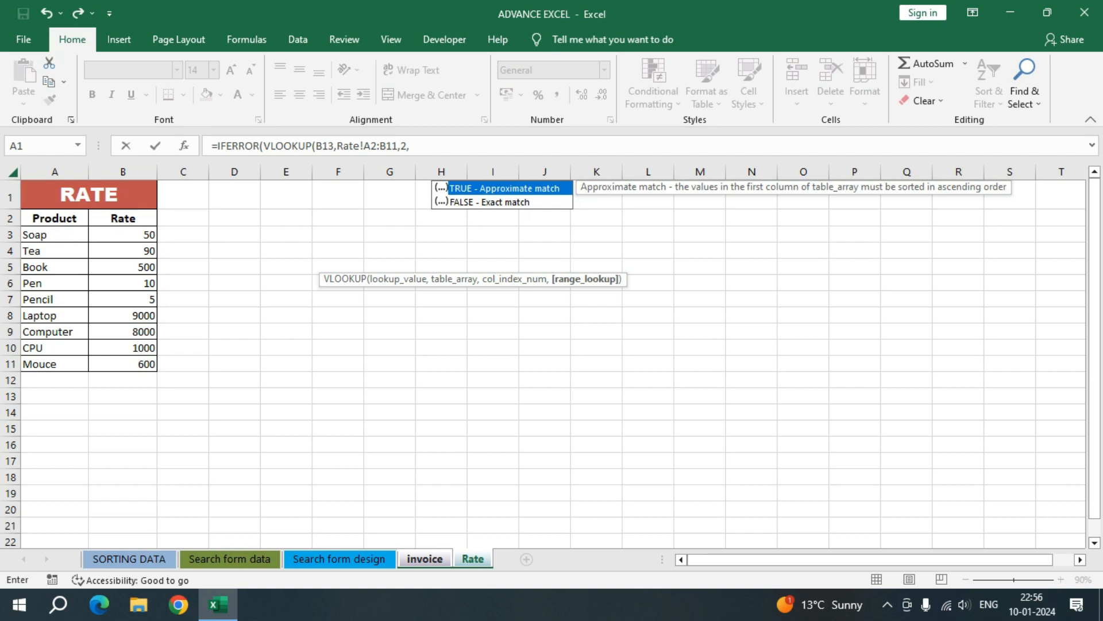
pyautogui.write('0)')
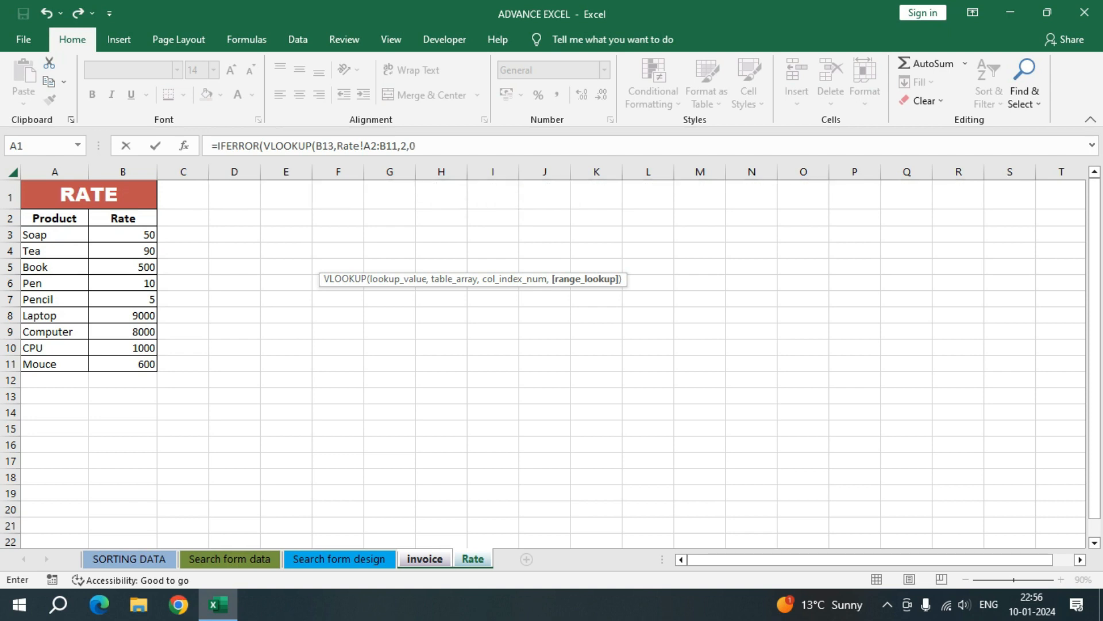
pyautogui.write(',')
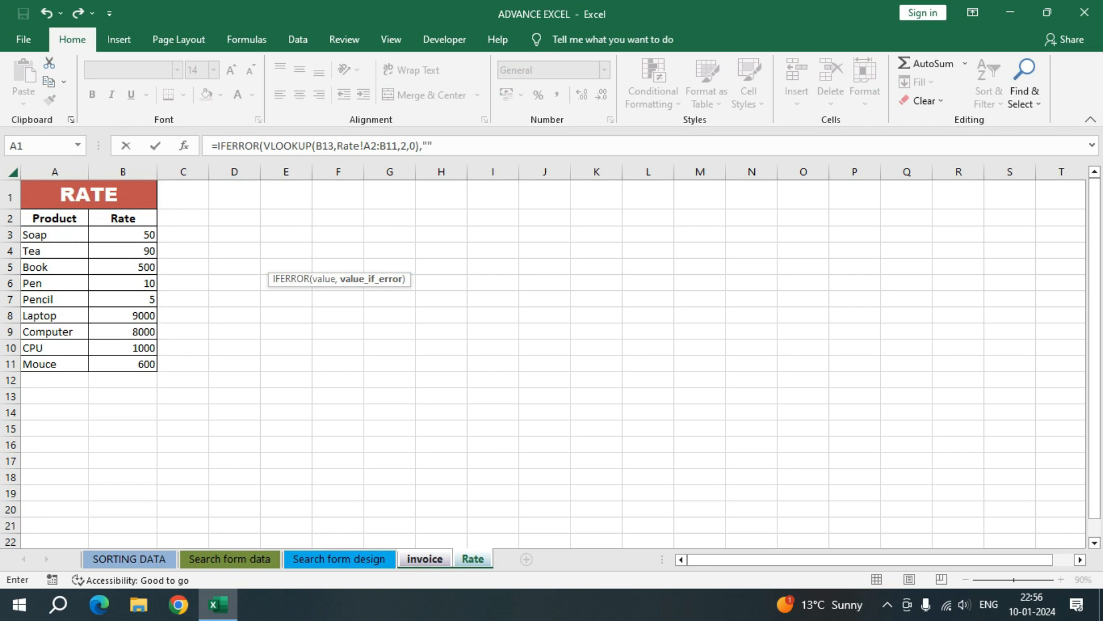
pyautogui.write('"")')
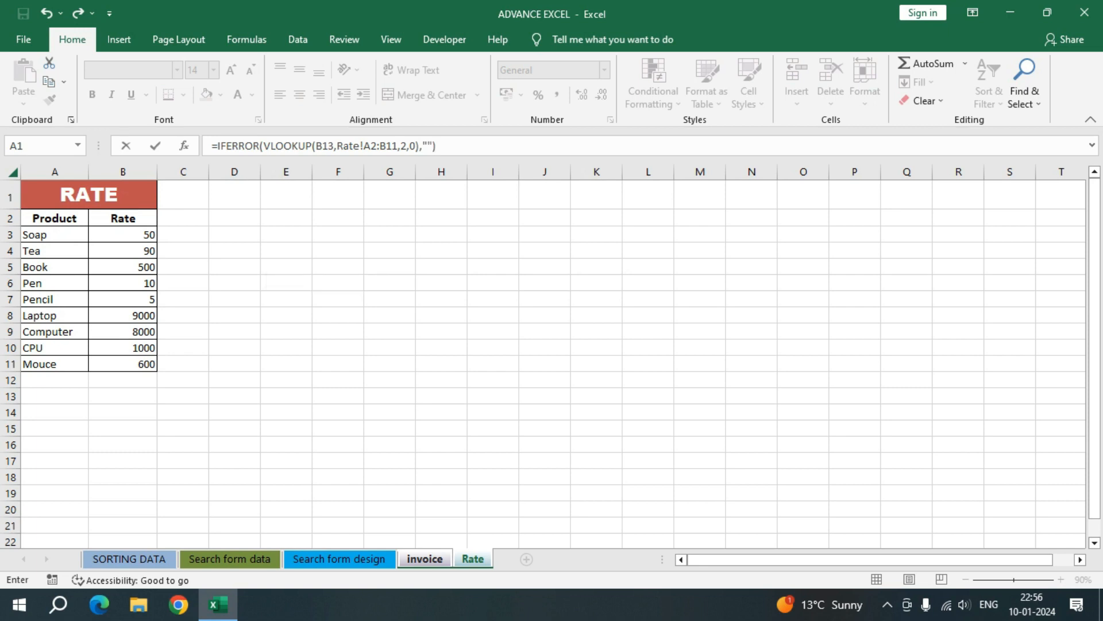
pyautogui.press('Return')
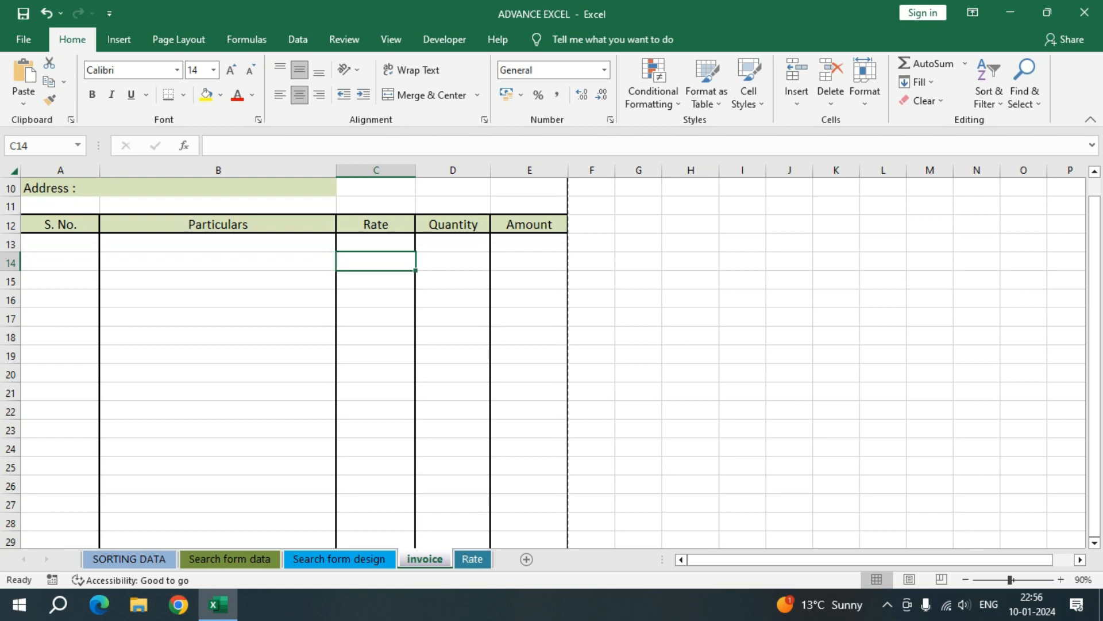
# Step: Test the rate formula by choosing Book in B13 and checking C13, and clear the B13 entry
pyautogui.click(219, 243)
pyautogui.hotkey('alt', 'Down')
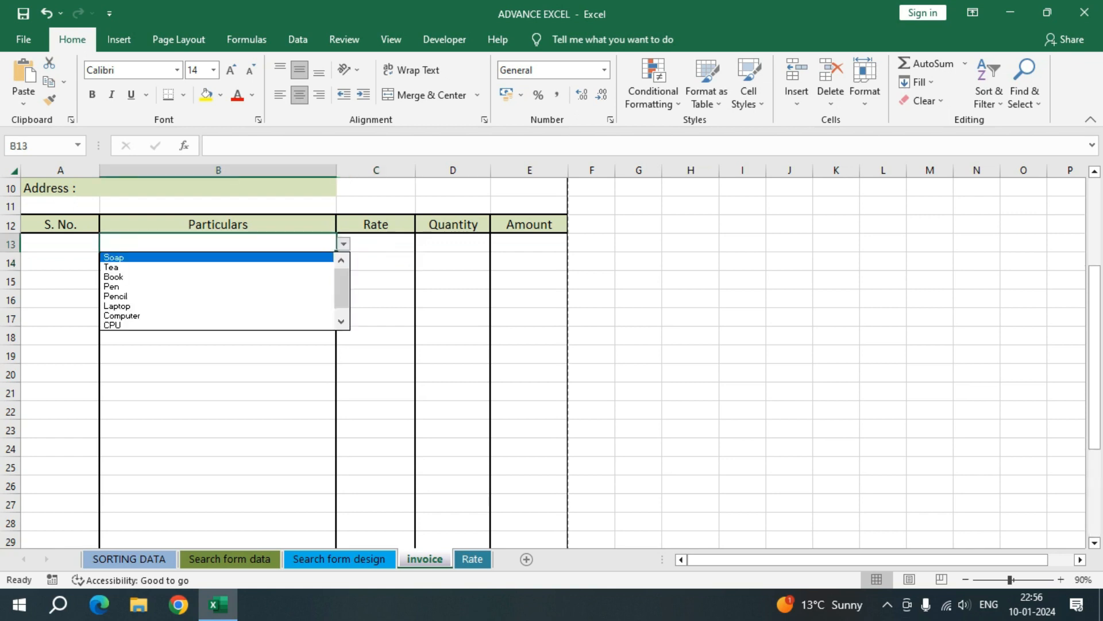
pyautogui.press('Down')
pyautogui.press('Down')
pyautogui.press('Down')
pyautogui.press('Up')
pyautogui.press('Return')
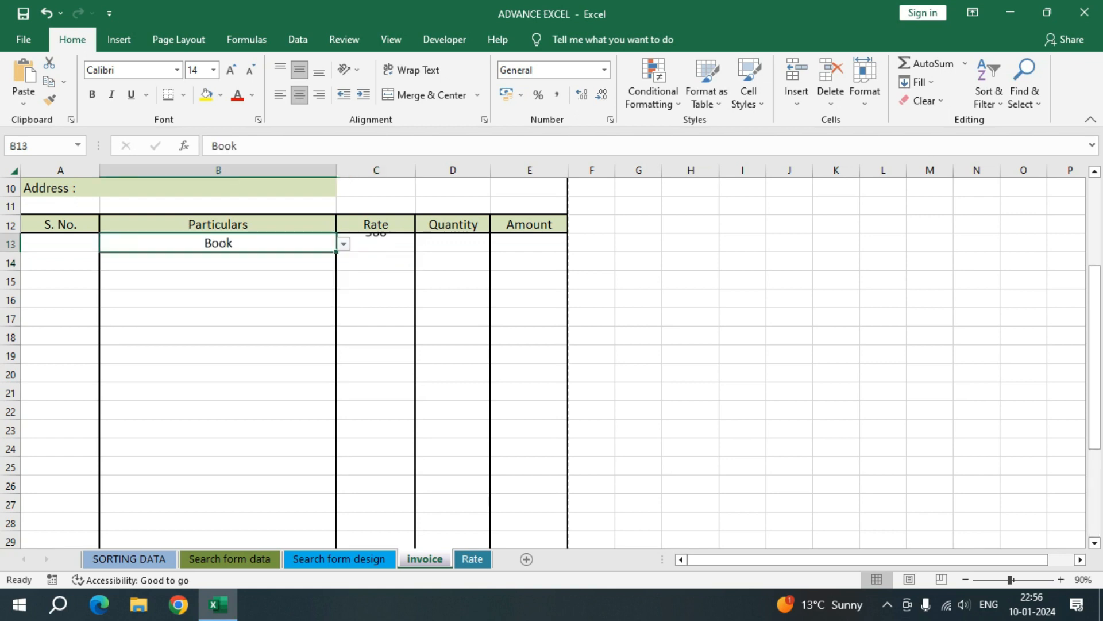
pyautogui.press('Right')
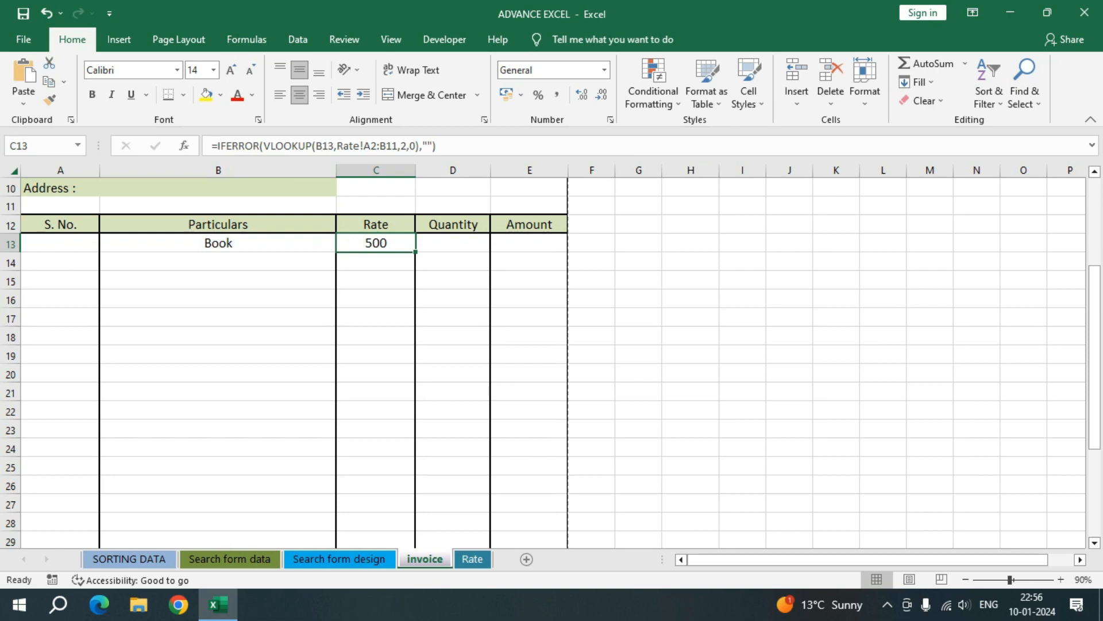
pyautogui.click(218, 243)
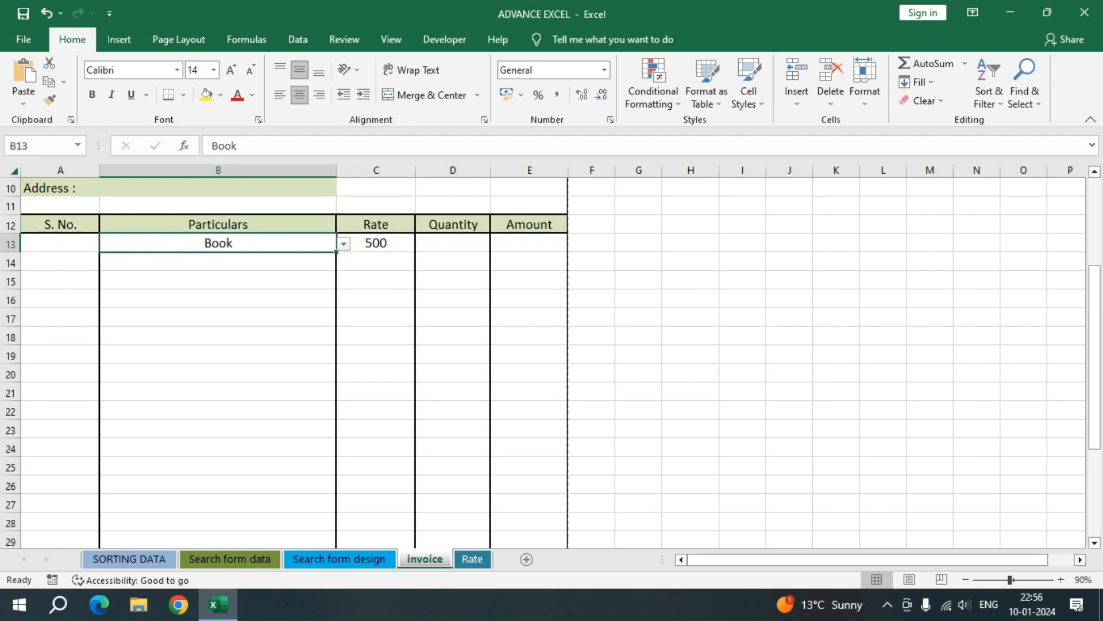
pyautogui.press('Delete')
# Step: Fill the rate formula from C13 down to C33 and reapply the thick bottom border to B33:C33
pyautogui.click(375, 243)
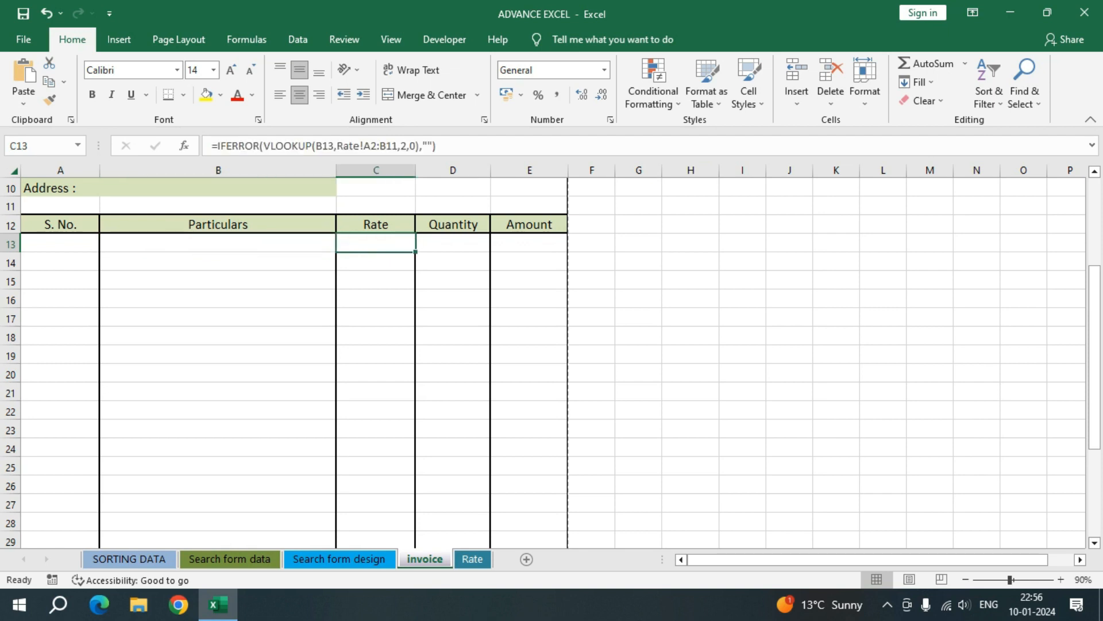
pyautogui.moveTo(415, 251); pyautogui.dragTo(415, 455)
pyautogui.click(375, 411)
pyautogui.click(276, 448)
pyautogui.click(376, 449)
pyautogui.moveTo(288, 447); pyautogui.dragTo(374, 447)
pyautogui.click(168, 95)
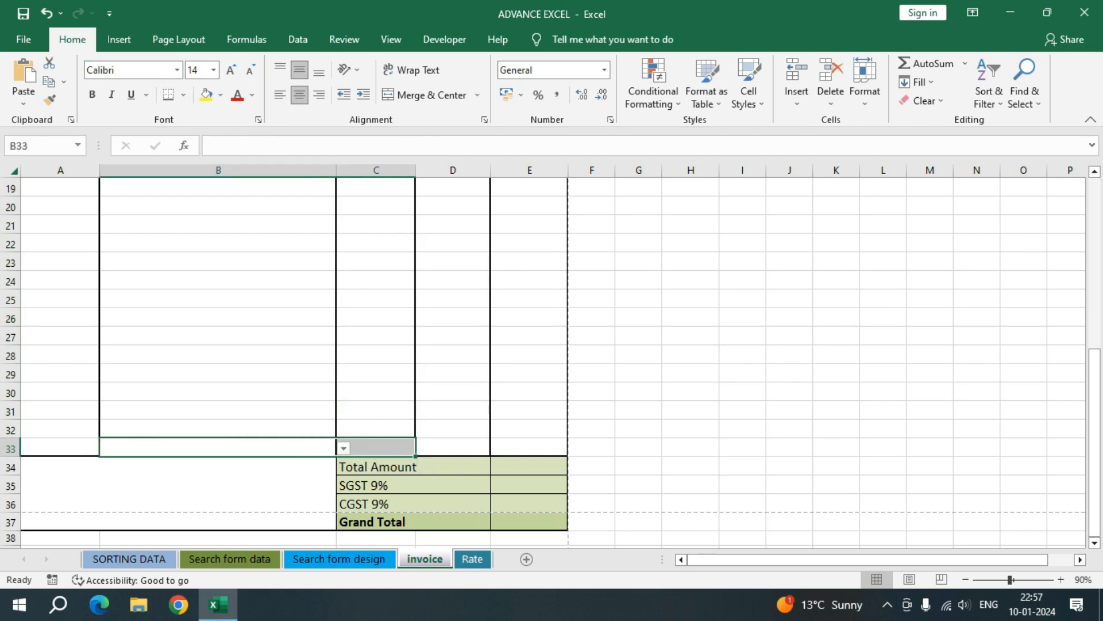
pyautogui.click(377, 411)
# Step: Choose Book from the product list in B13 as the first invoice item
pyautogui.scroll(6, 376, 412)
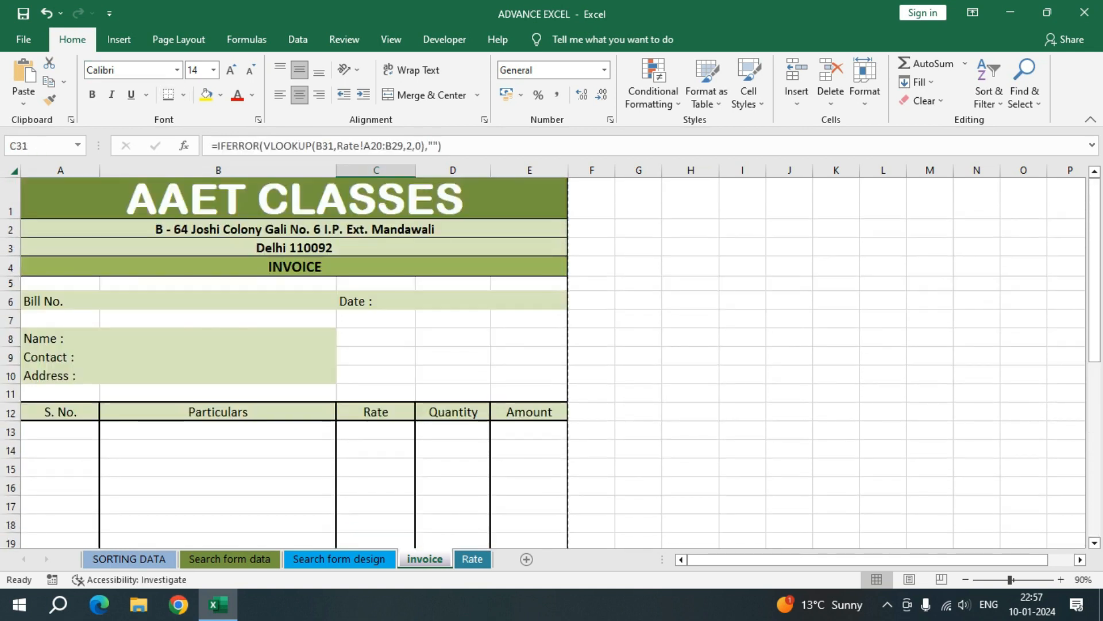
pyautogui.scroll(-2, 542, 362)
pyautogui.click(218, 319)
pyautogui.click(218, 299)
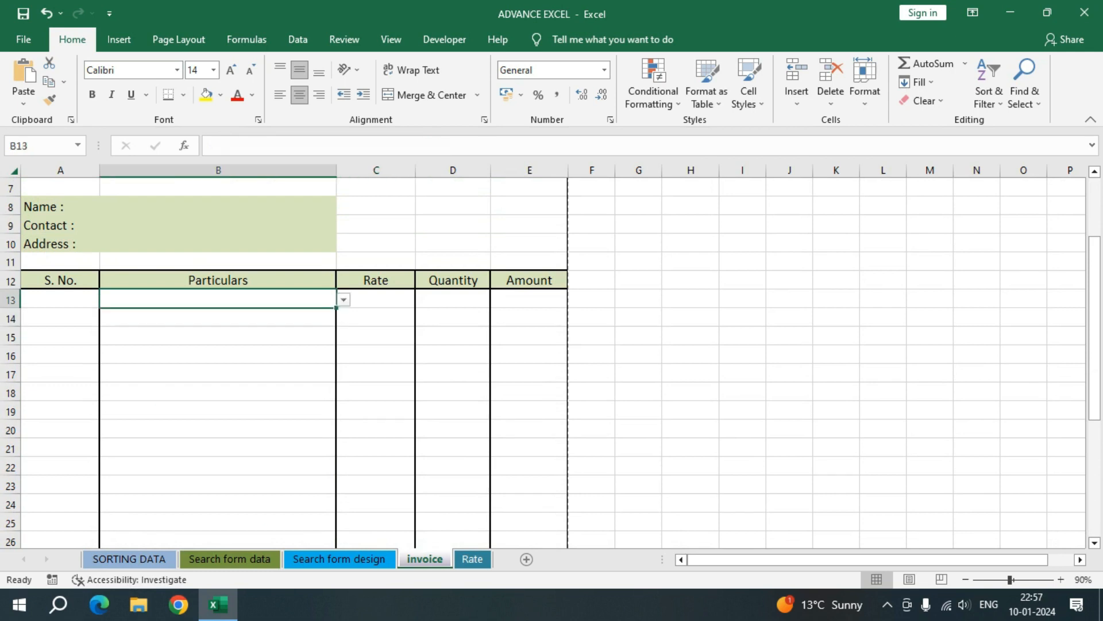
pyautogui.click(343, 300)
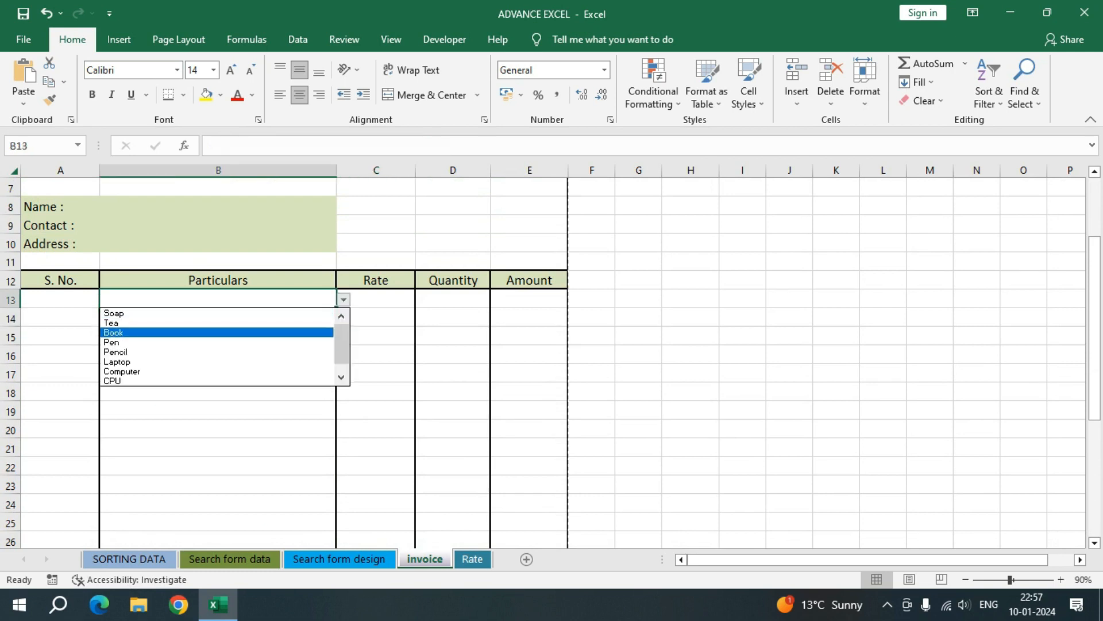
pyautogui.press('Return')
# Step: Choose Pencil from the product list in B14 as the second invoice item
pyautogui.press('Return')
pyautogui.hotkey('alt', 'Down')
pyautogui.press('Down')
pyautogui.press('Down')
pyautogui.press('Down')
pyautogui.press('Down')
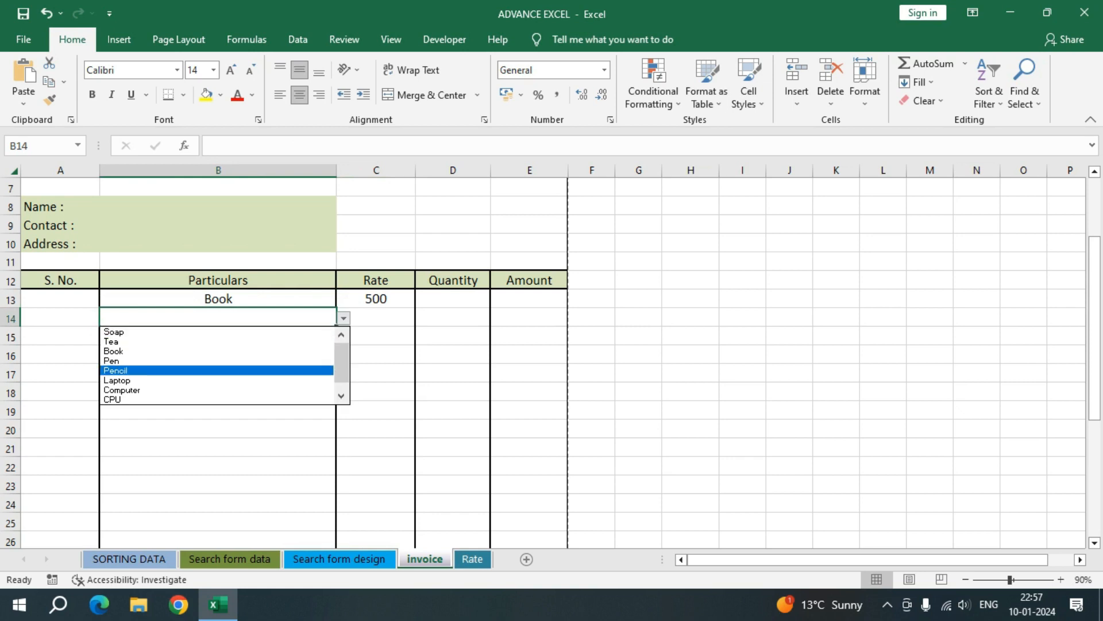
pyautogui.press('Return')
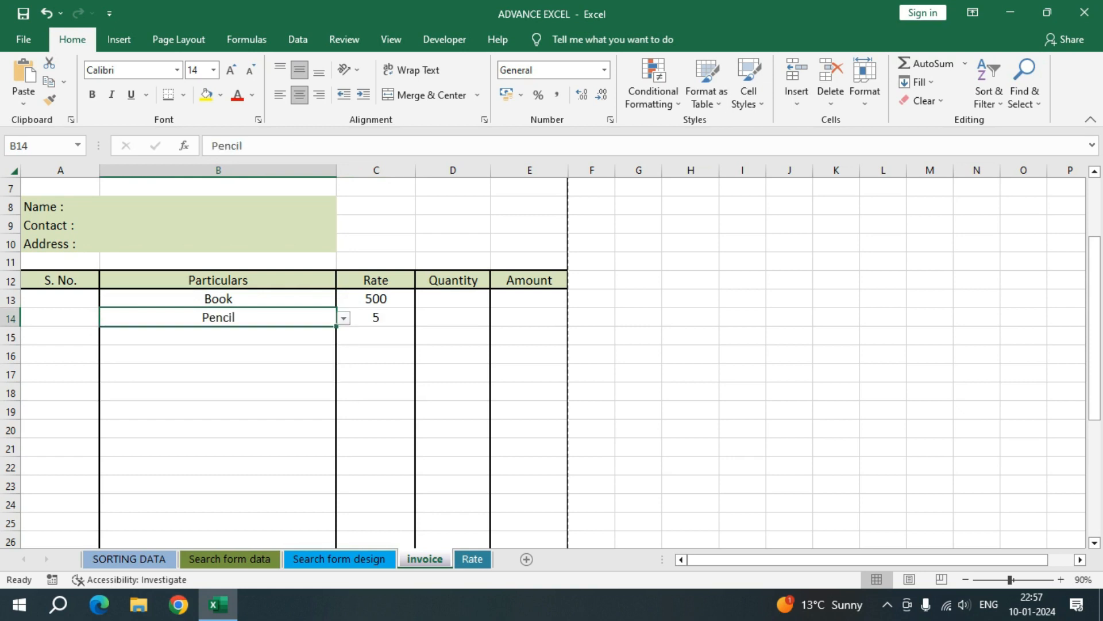
# Step: Enter serial numbers 1 and 2 in A13 and A14 under S. No
pyautogui.click(60, 298)
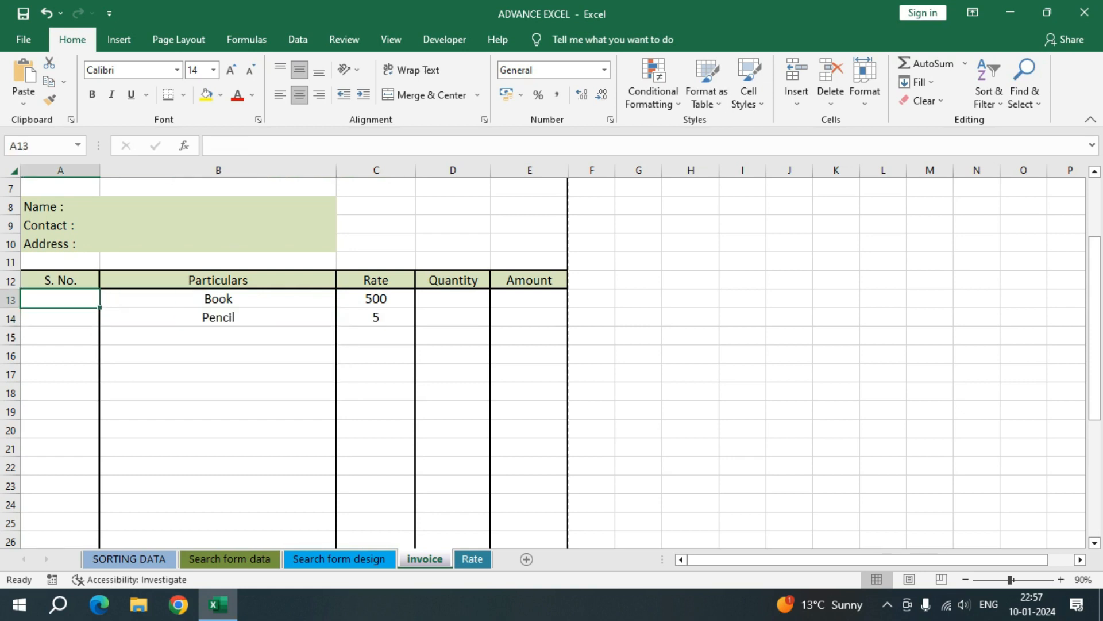
pyautogui.write('1')
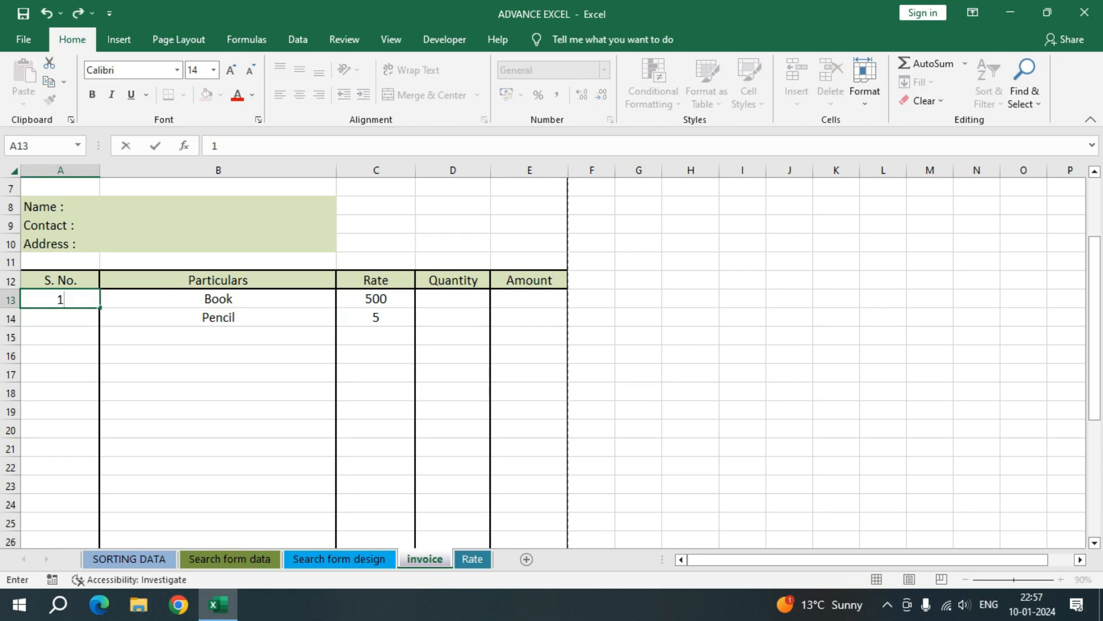
pyautogui.press('Return')
pyautogui.write('2')
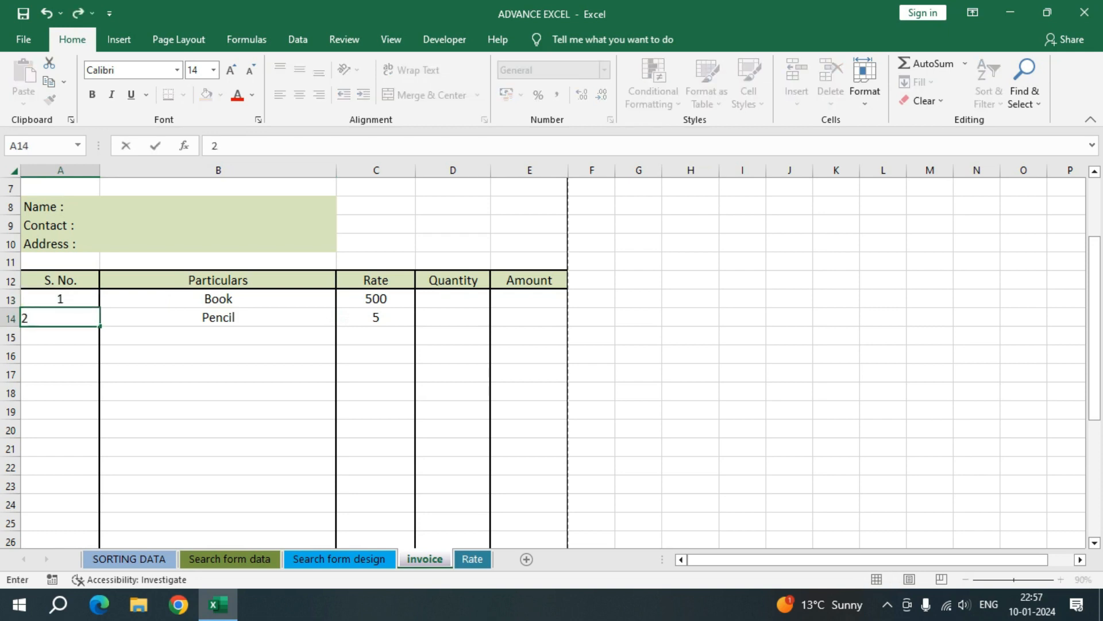
pyautogui.press('Return')
pyautogui.press('Up')
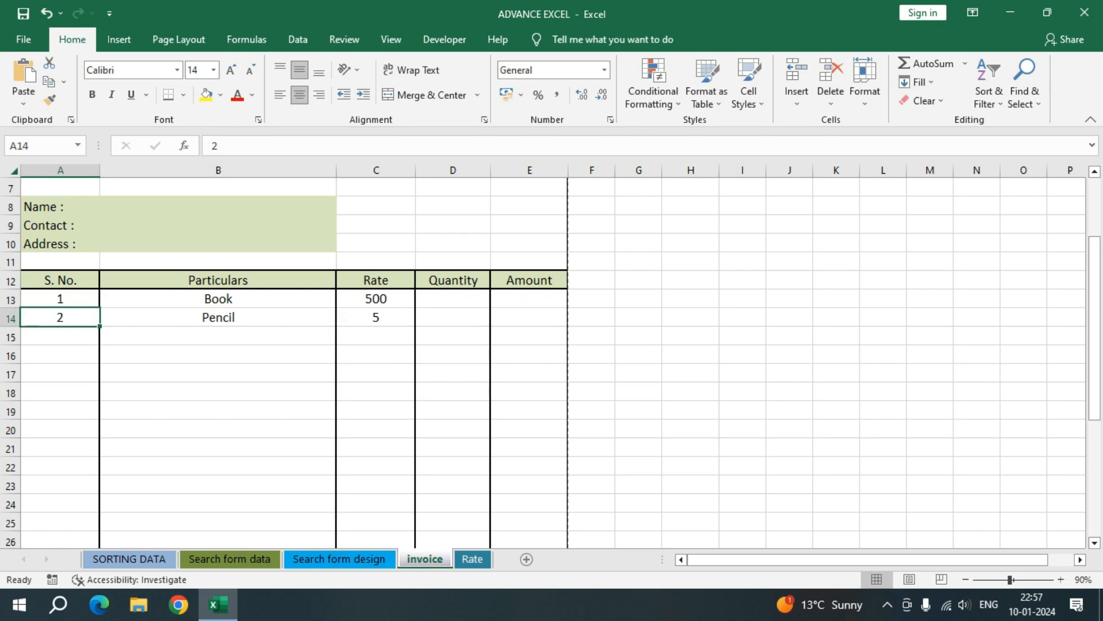
# Step: Clear the manually entered serial numbers from A13:A15
pyautogui.press('Up')
pyautogui.press('Right')
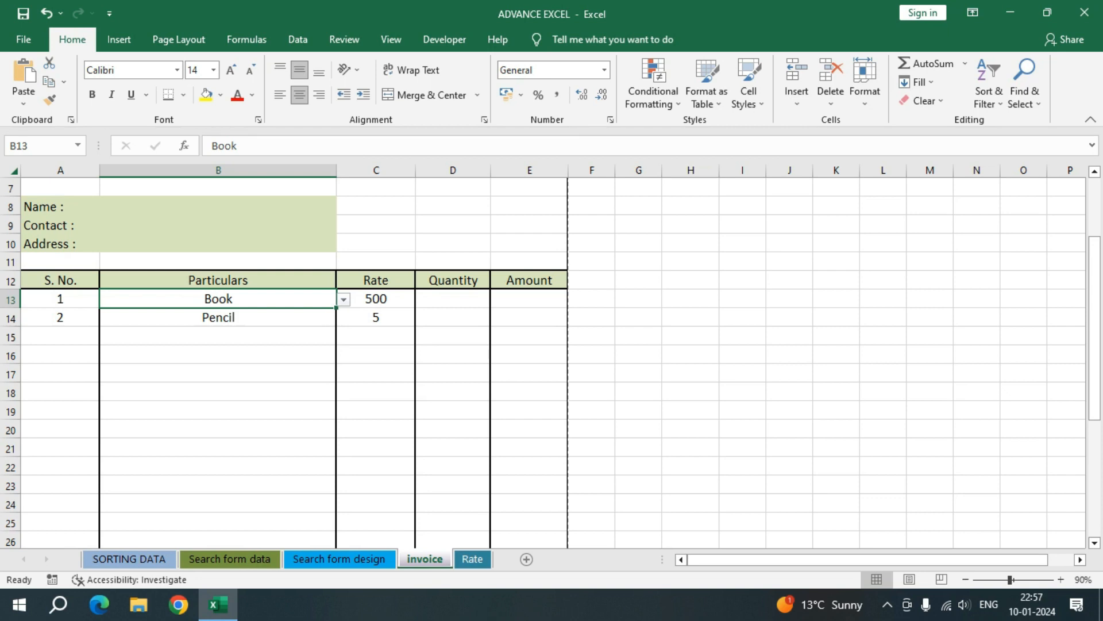
pyautogui.press('Left')
pyautogui.hotkey('shift', 'Down')
pyautogui.hotkey('shift', 'Down')
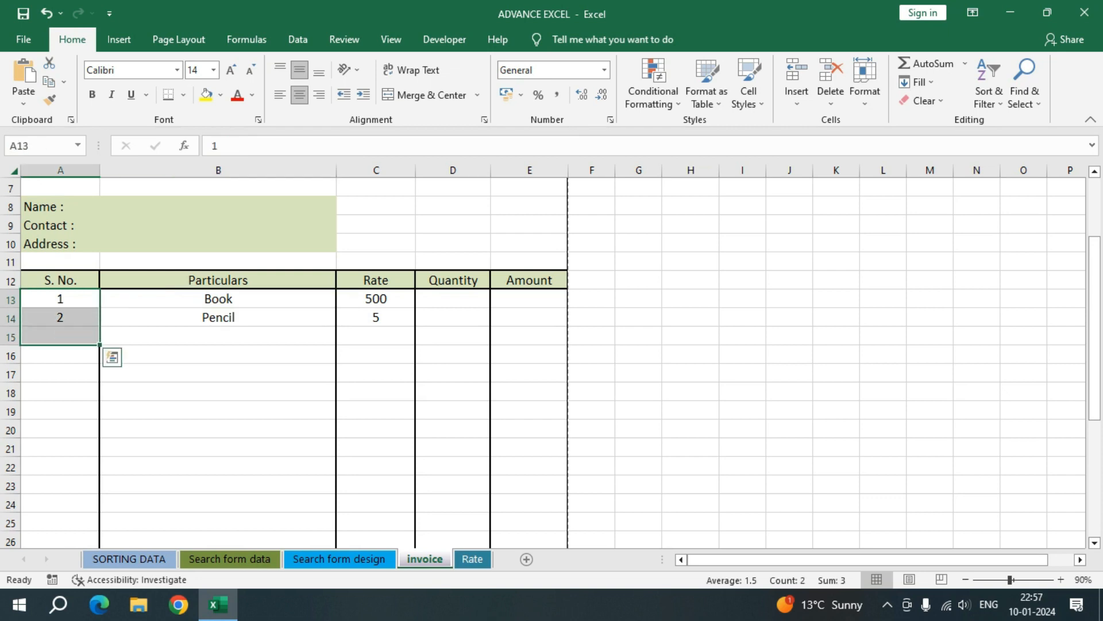
pyautogui.press('Delete')
# Step: Enter the serial number formula =IF(B13="","",ROW()-12) in A13 under S. No
pyautogui.press('Left')
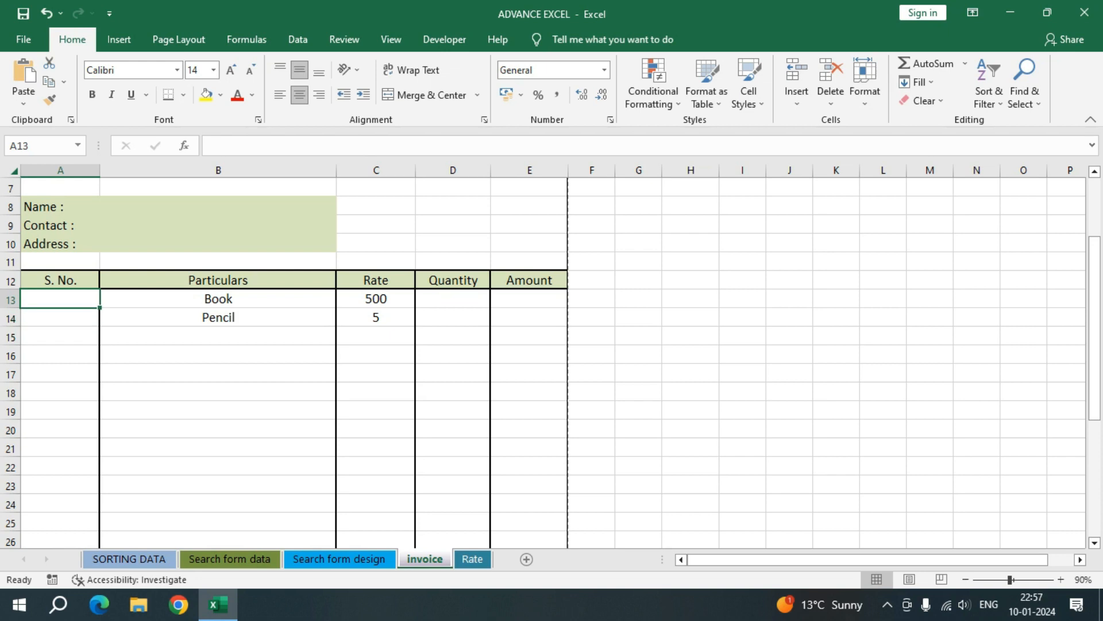
pyautogui.write('=if')
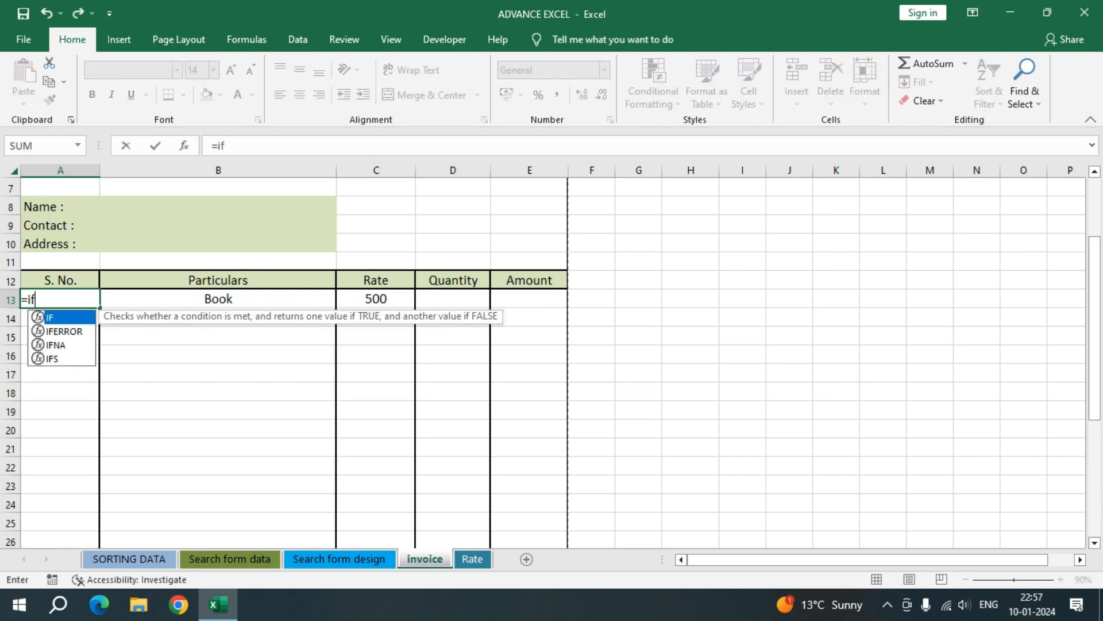
pyautogui.write('(')
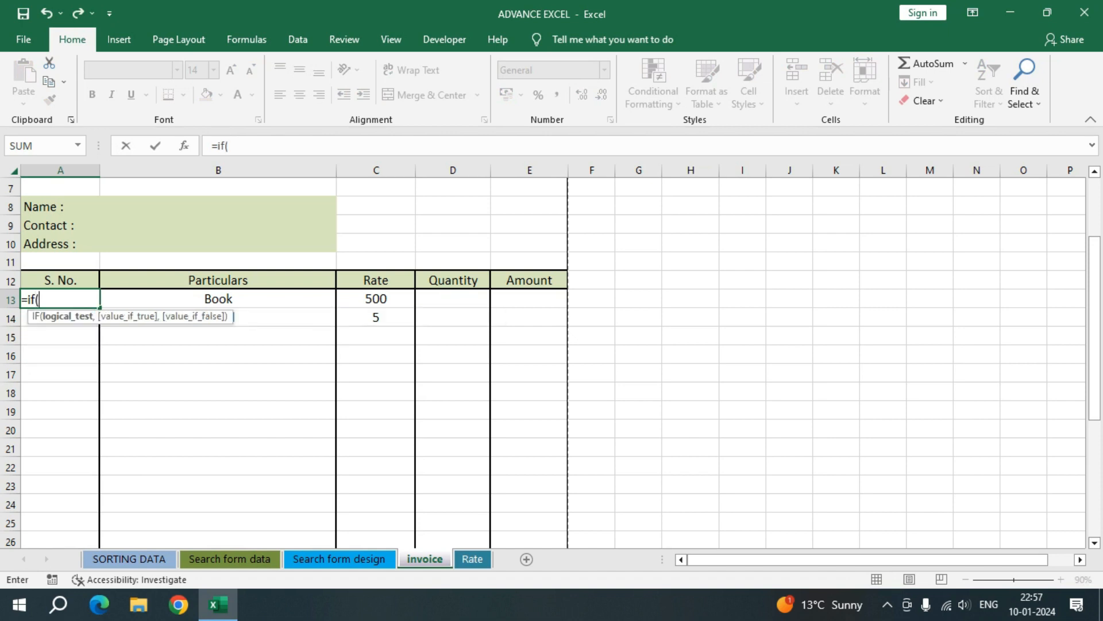
pyautogui.press('Right')
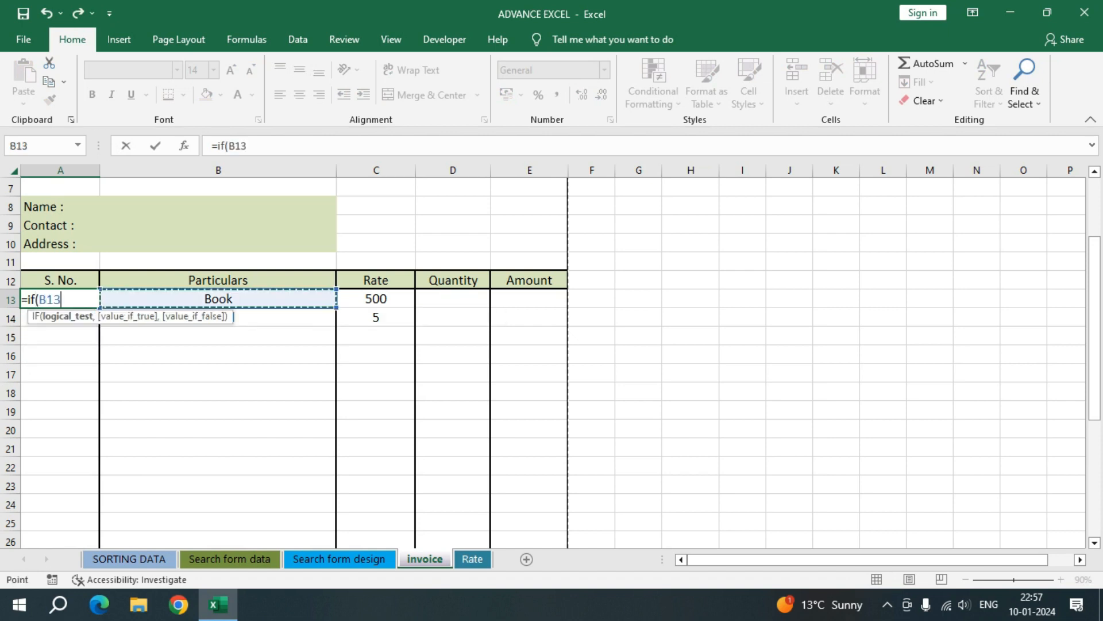
pyautogui.write('="')
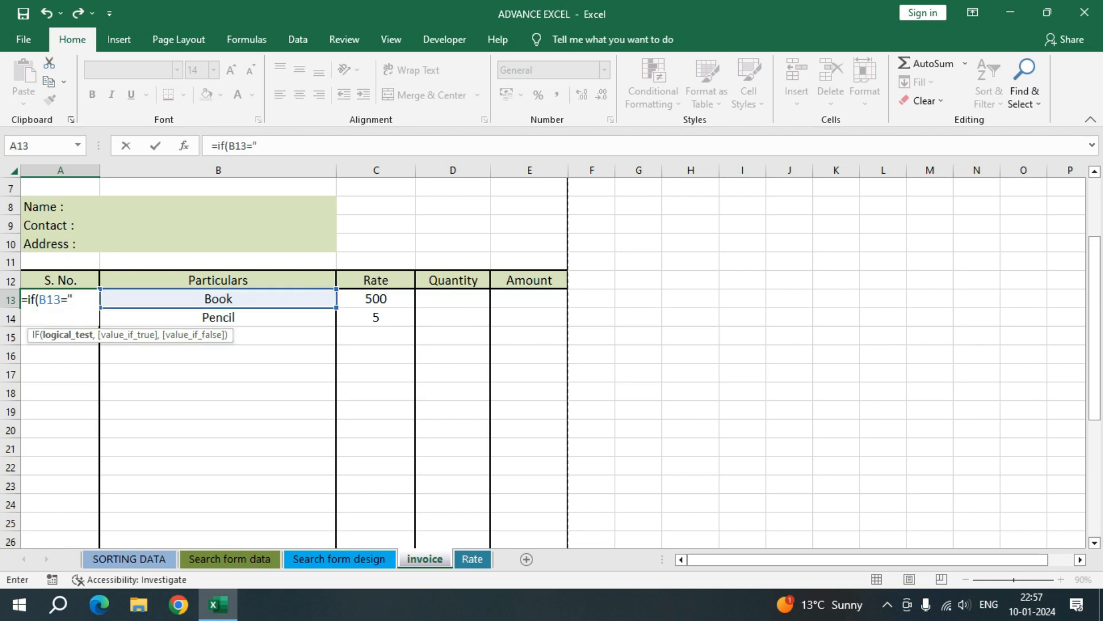
pyautogui.write('",""')
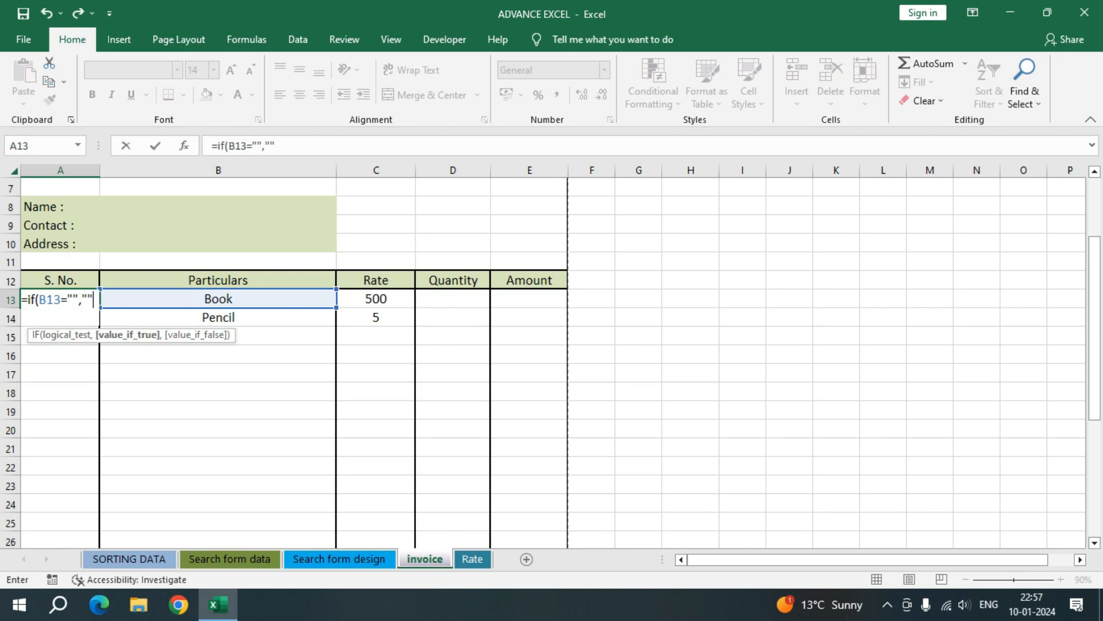
pyautogui.write(',')
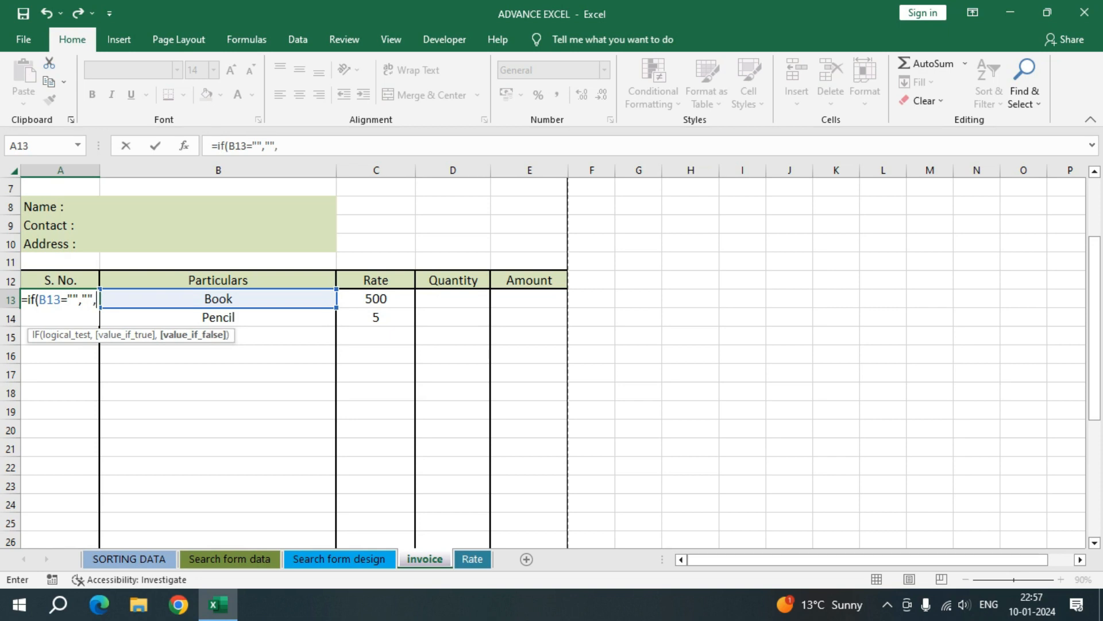
pyautogui.write('row')
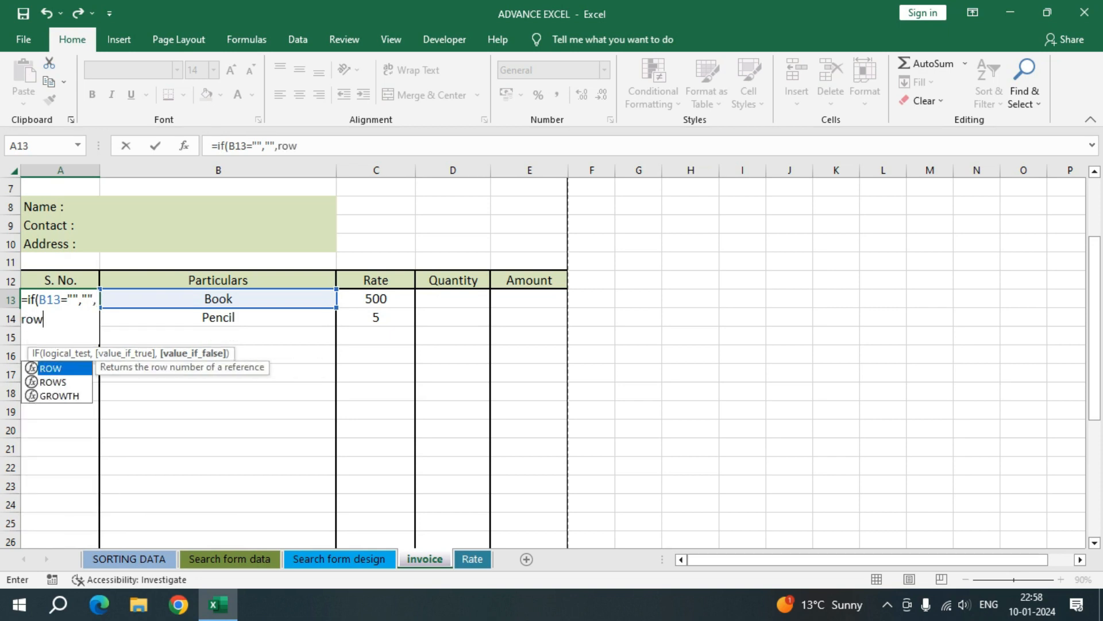
pyautogui.write('(')
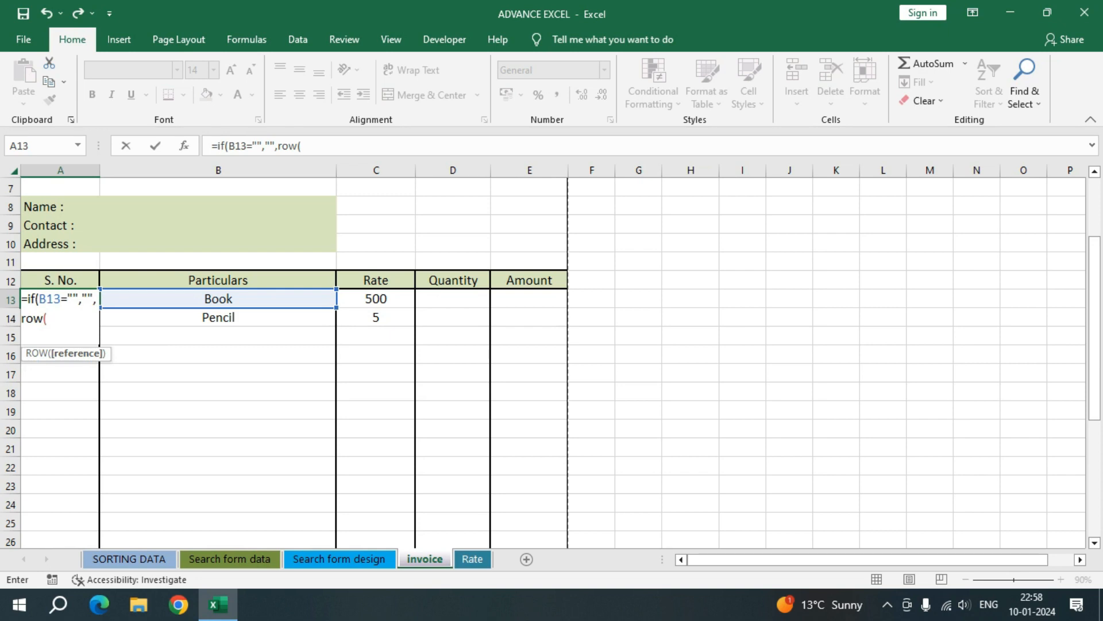
pyautogui.write(')-')
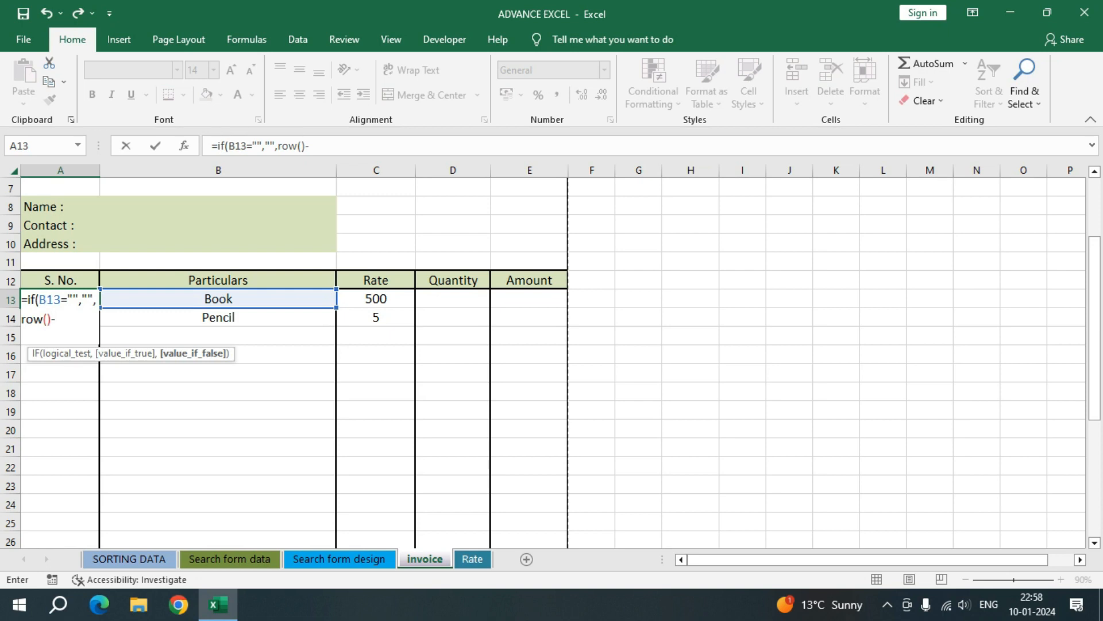
pyautogui.write('12')
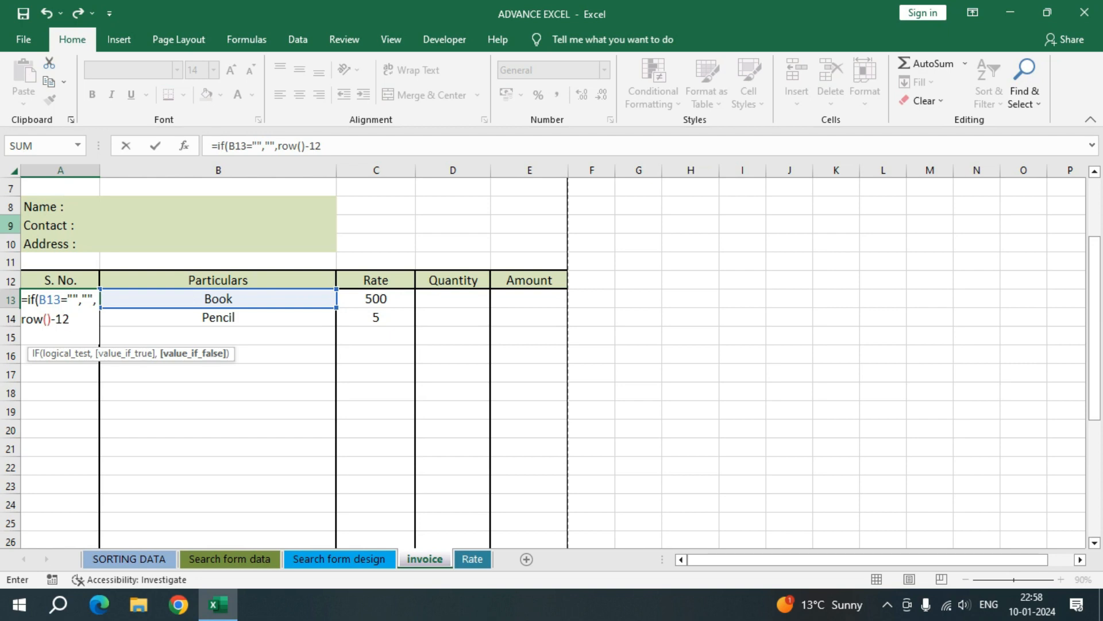
pyautogui.write(')')
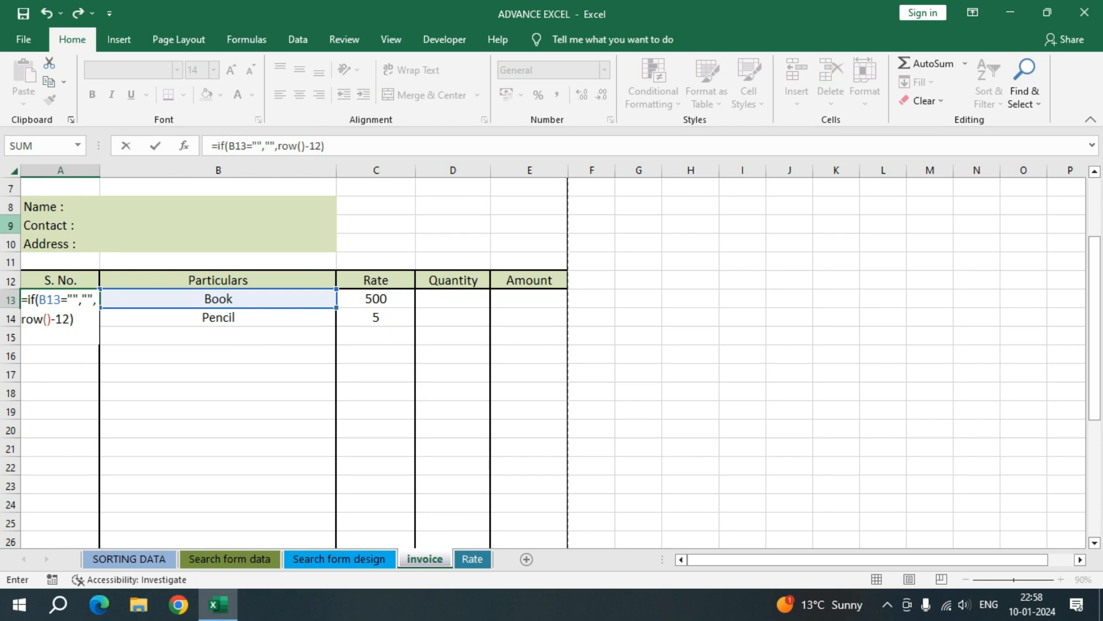
pyautogui.press('Return')
# Step: Copy the serial number formula from A13 down the S. No. column and choose Computer as the item in B15
pyautogui.click(61, 298)
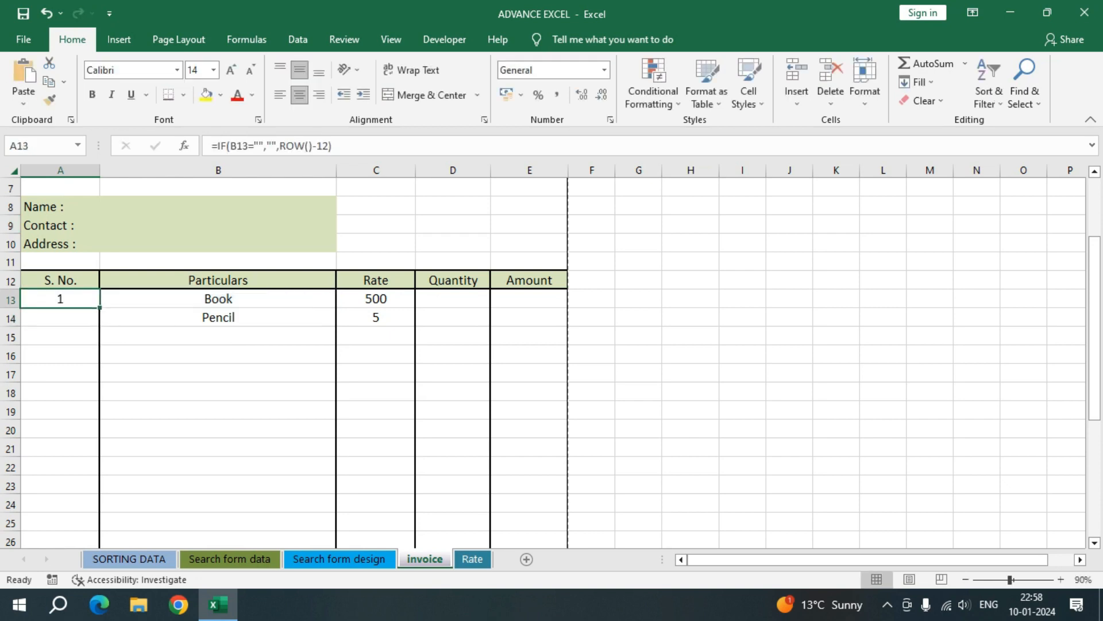
pyautogui.moveTo(100, 308)
pyautogui.mouseDown()
pyautogui.moveTo(89, 325)
pyautogui.moveTo(86, 540)
pyautogui.mouseUp()
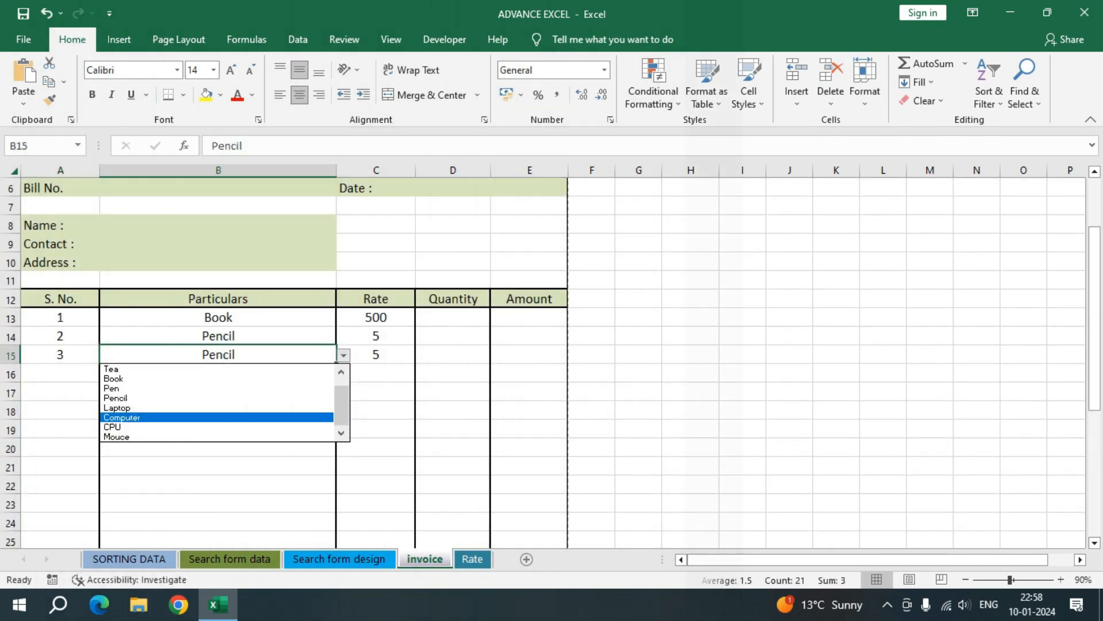
pyautogui.press('Return')
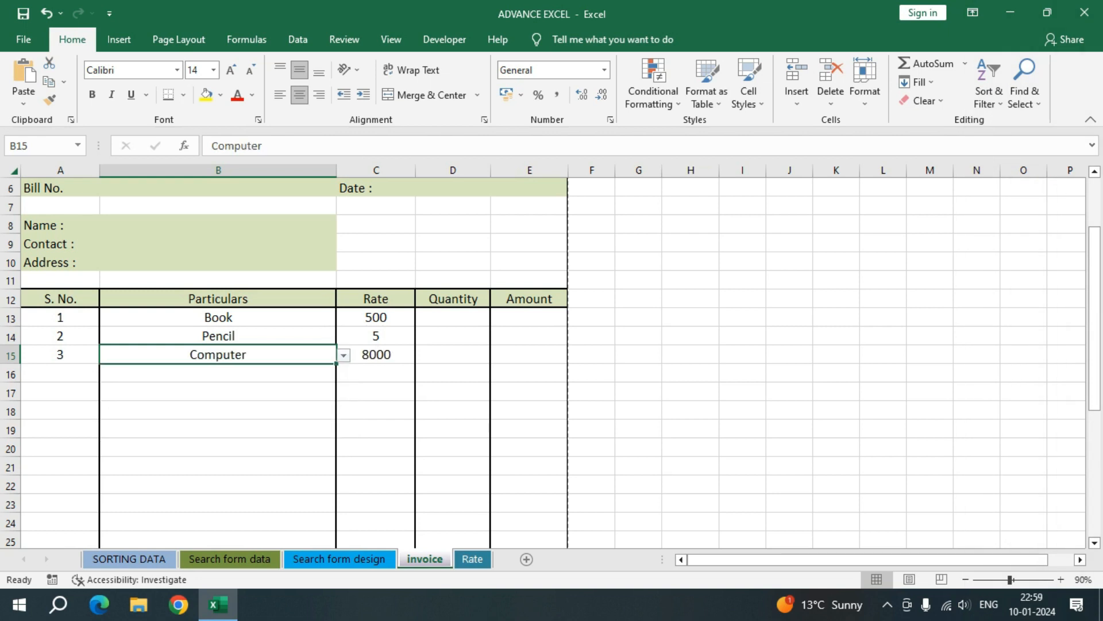
pyautogui.click(60, 355)
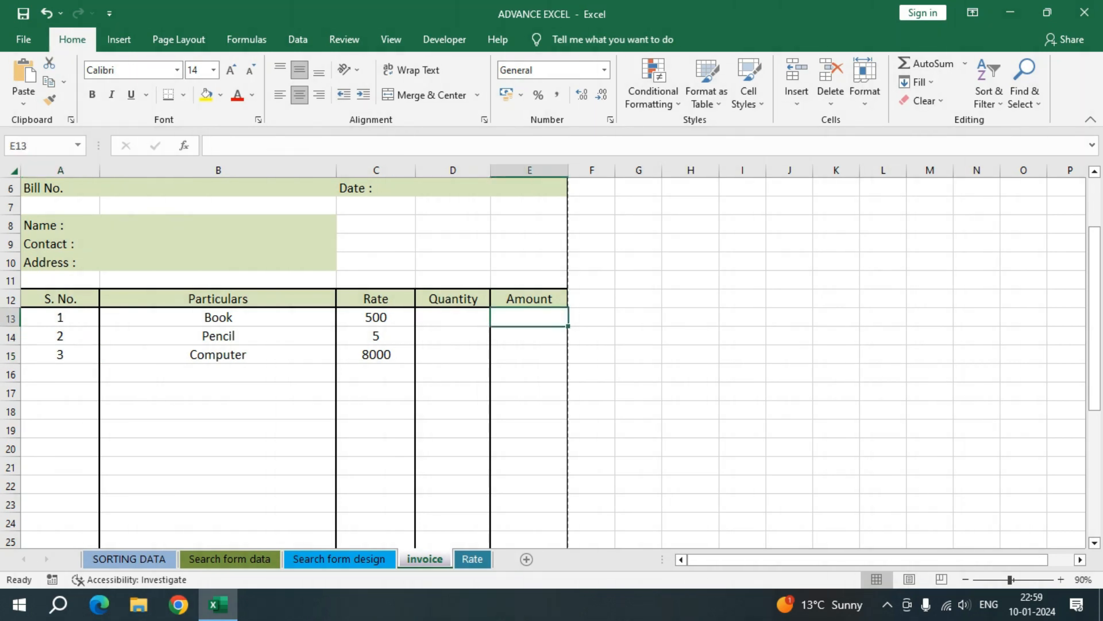
# Step: Enter the amount formula =IFERROR(C13*D13,"") in E13 to multiply the rate by the quantity
pyautogui.write('=i')
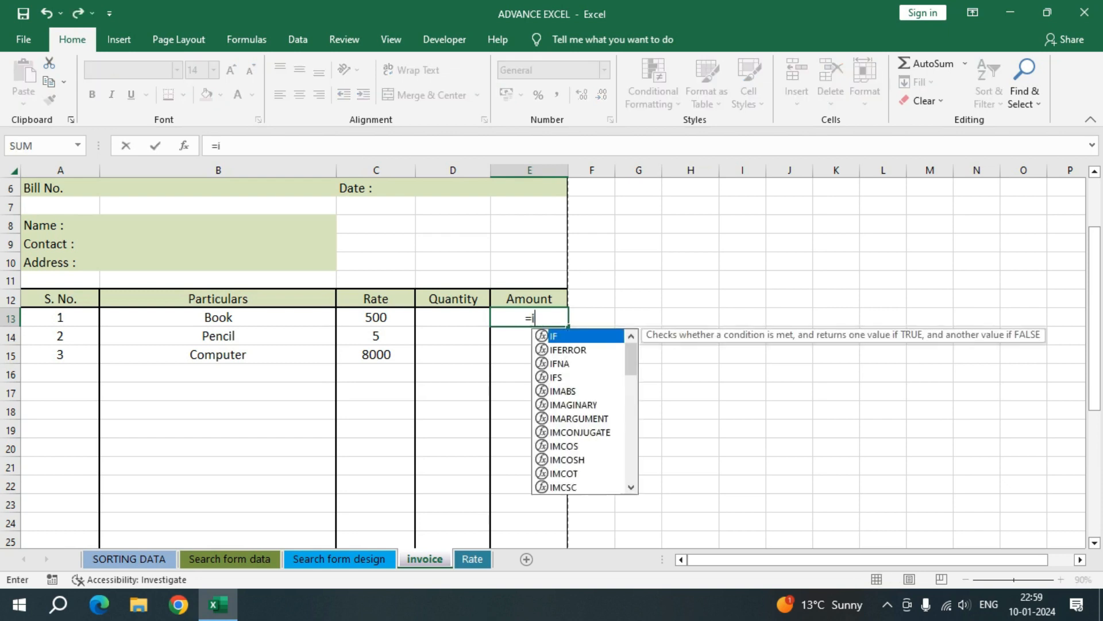
pyautogui.write('fer')
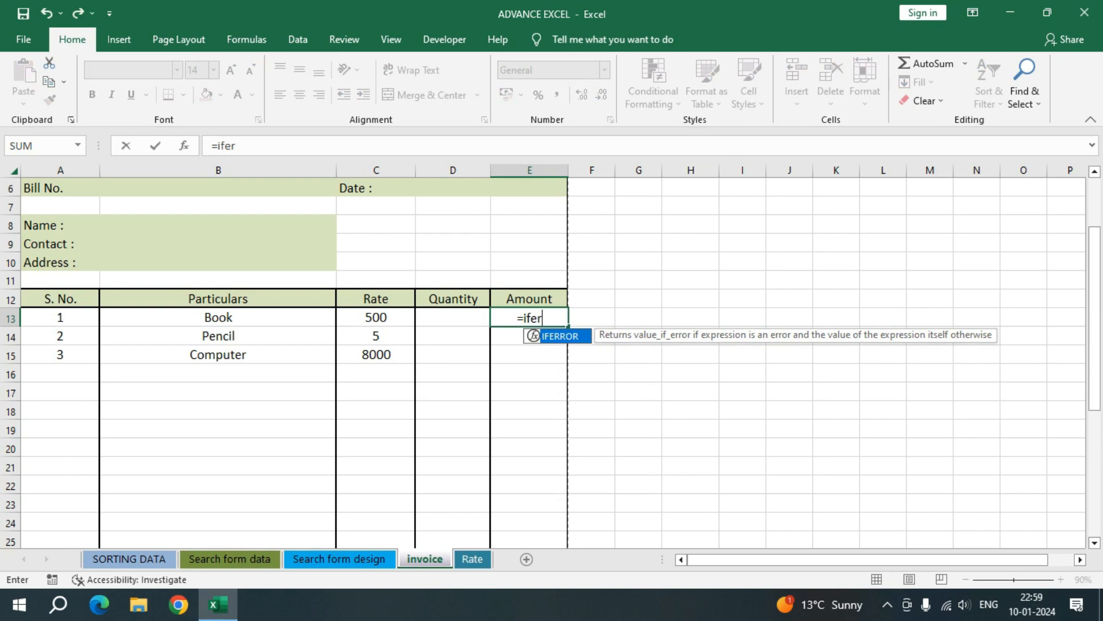
pyautogui.press('Tab')
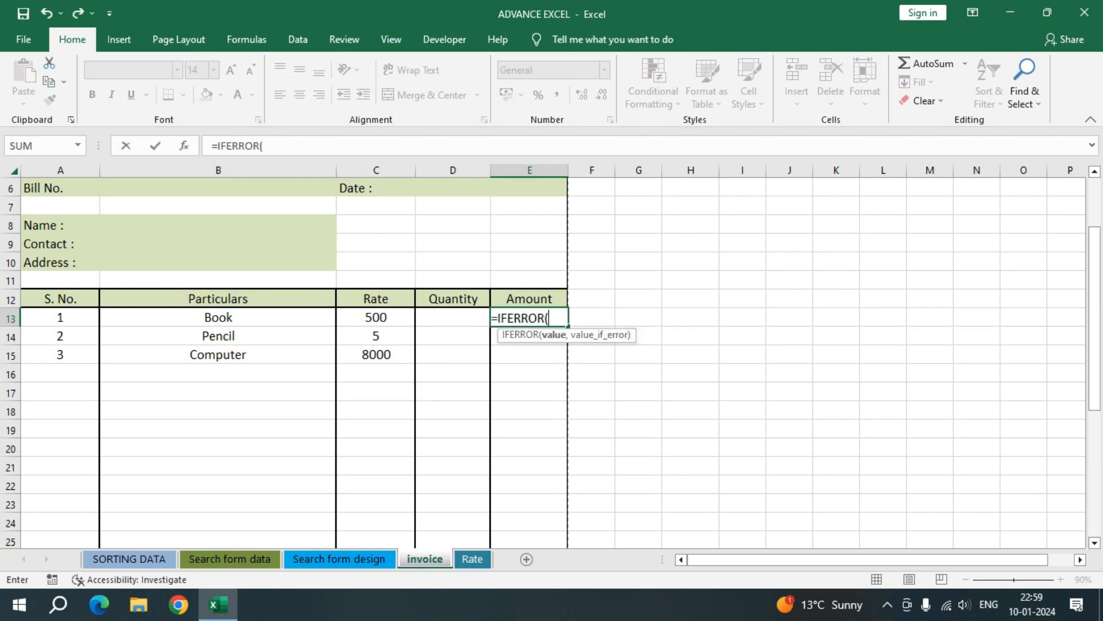
pyautogui.click(375, 317)
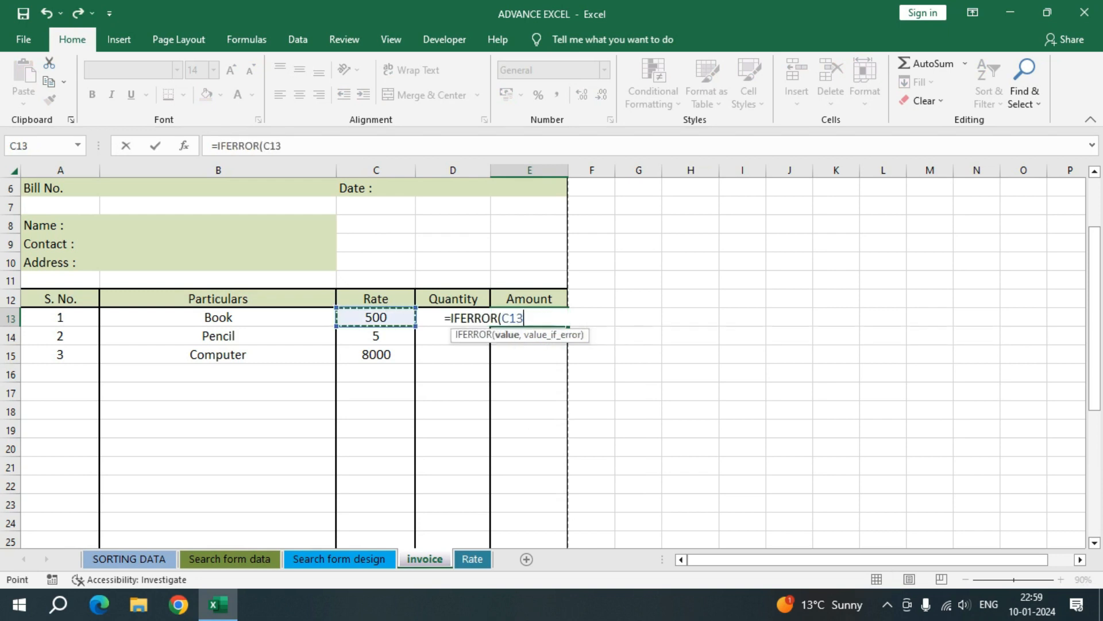
pyautogui.write('*')
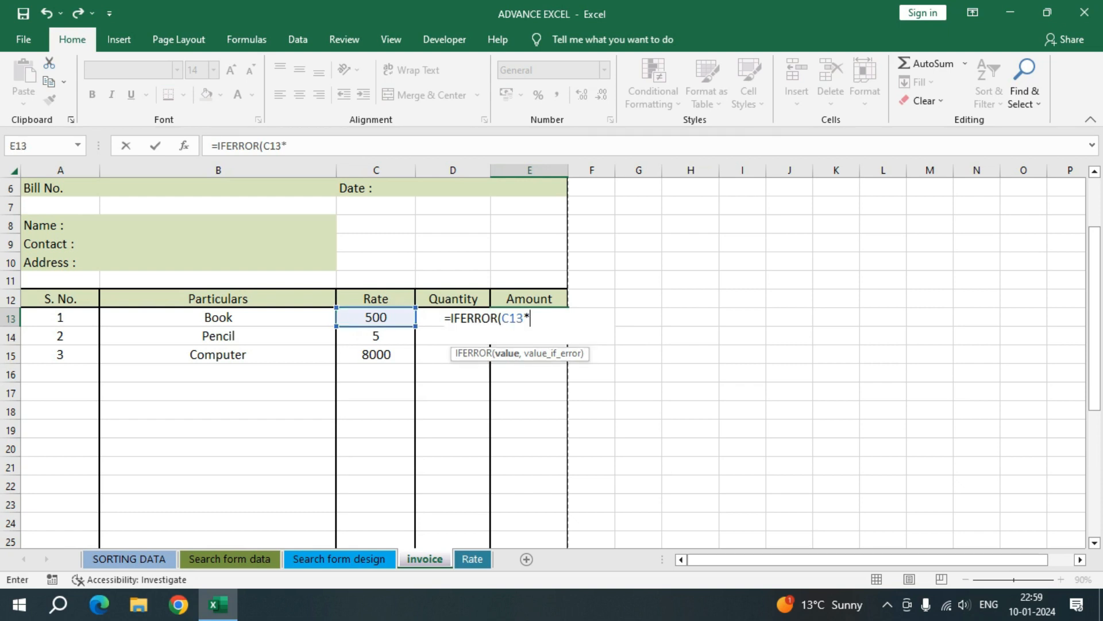
pyautogui.click(431, 317)
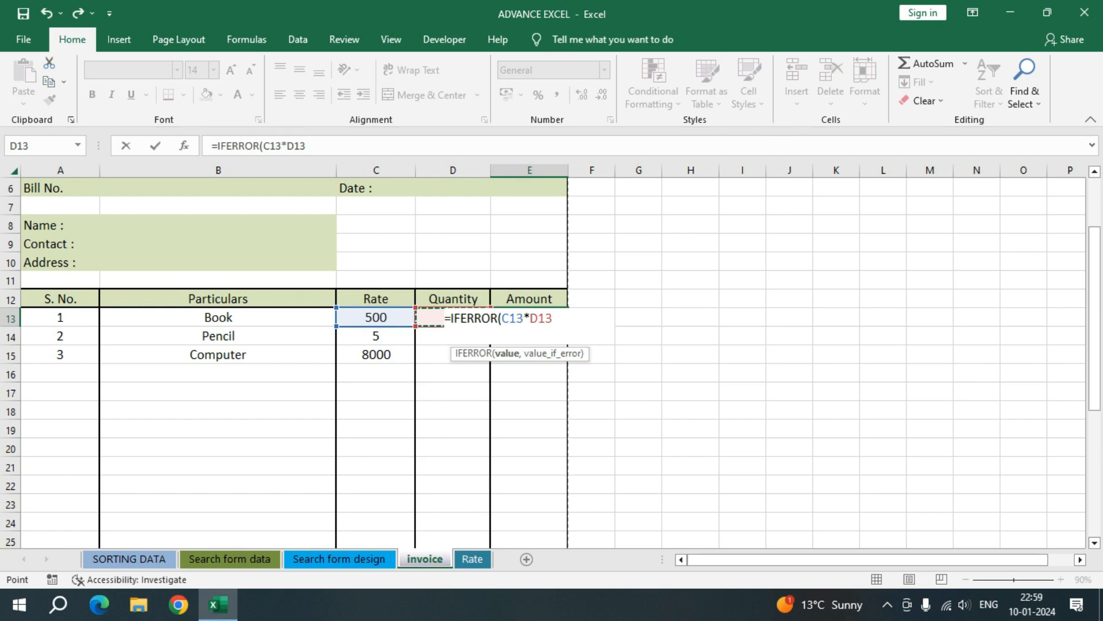
pyautogui.write(',')
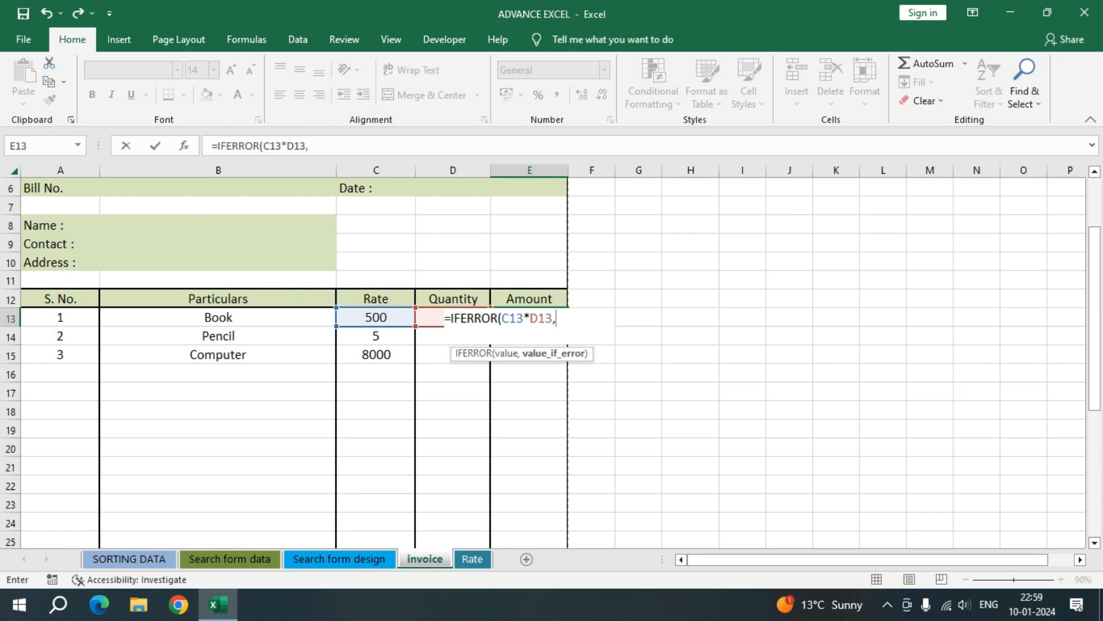
pyautogui.write('"")')
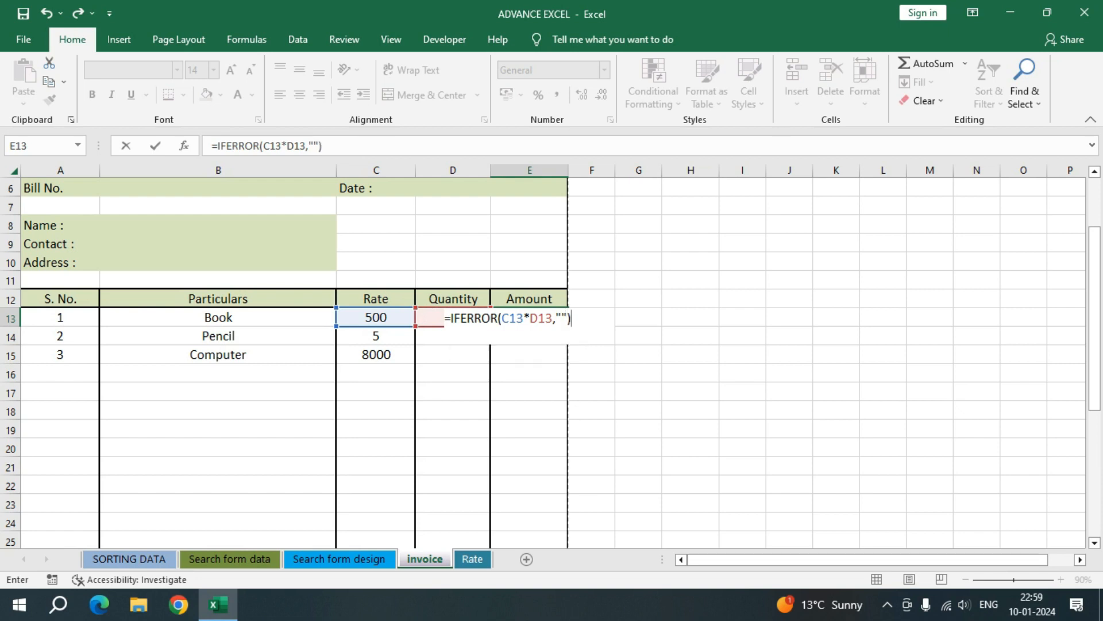
pyautogui.hotkey('ctrl', 'Return')
pyautogui.press('Return')
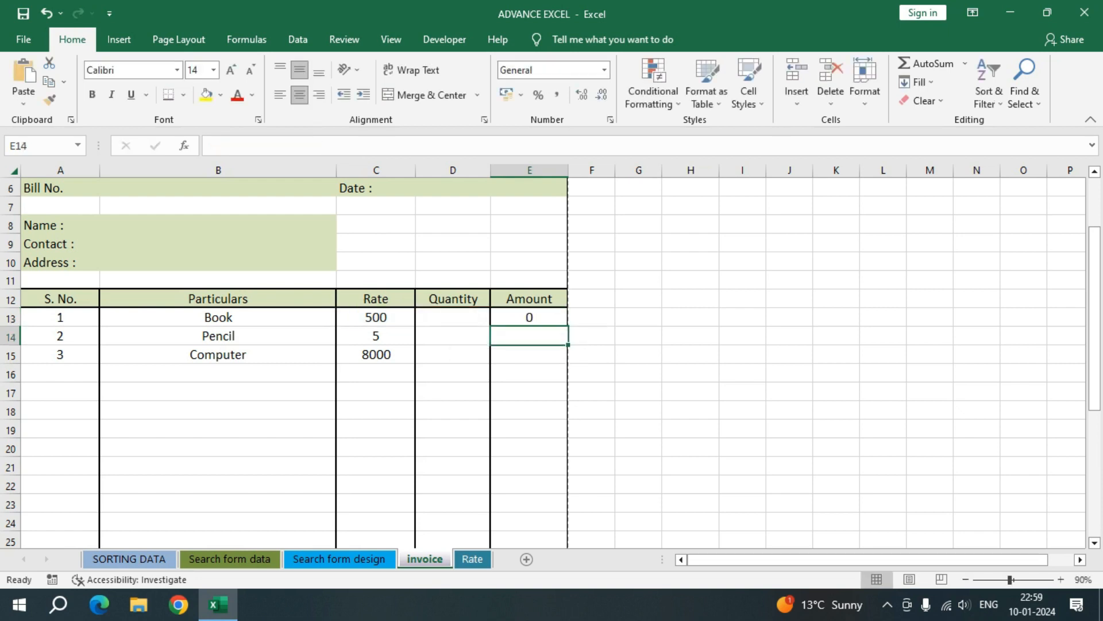
# Step: Enter quantities 5, 10 and 5 for Book, Pencil and Computer in D13:D15
pyautogui.click(529, 318)
pyautogui.click(453, 317)
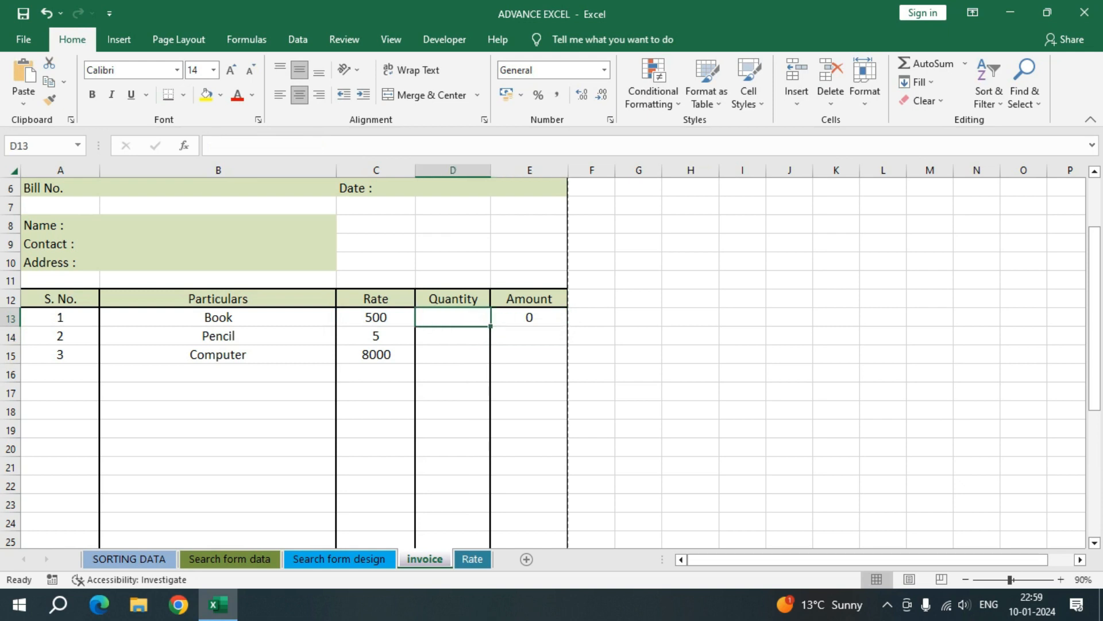
pyautogui.write('5')
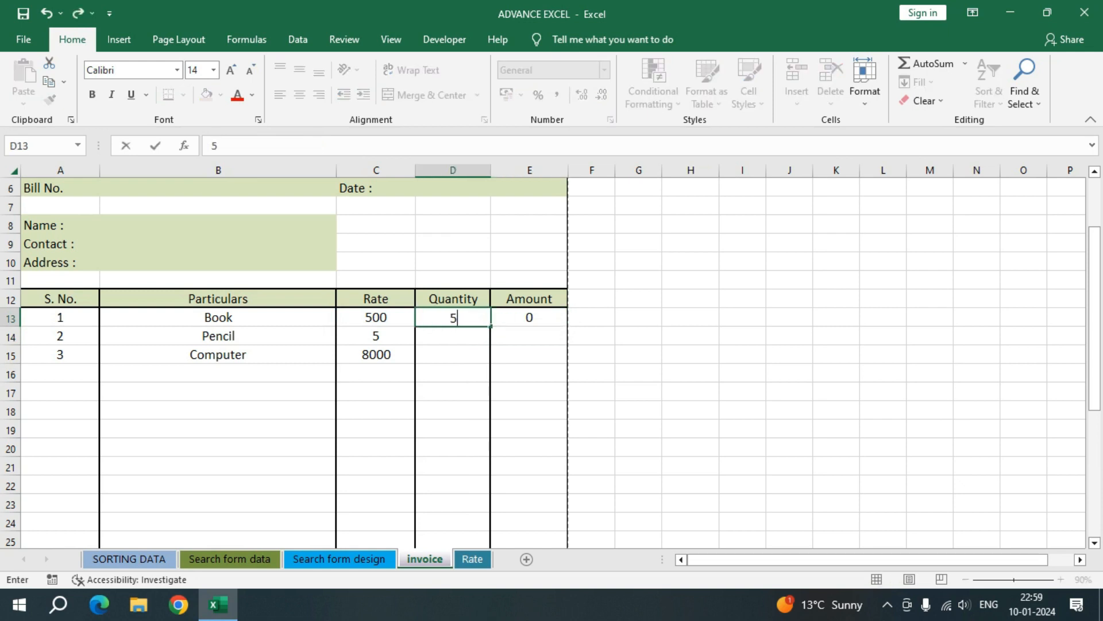
pyautogui.press('Return')
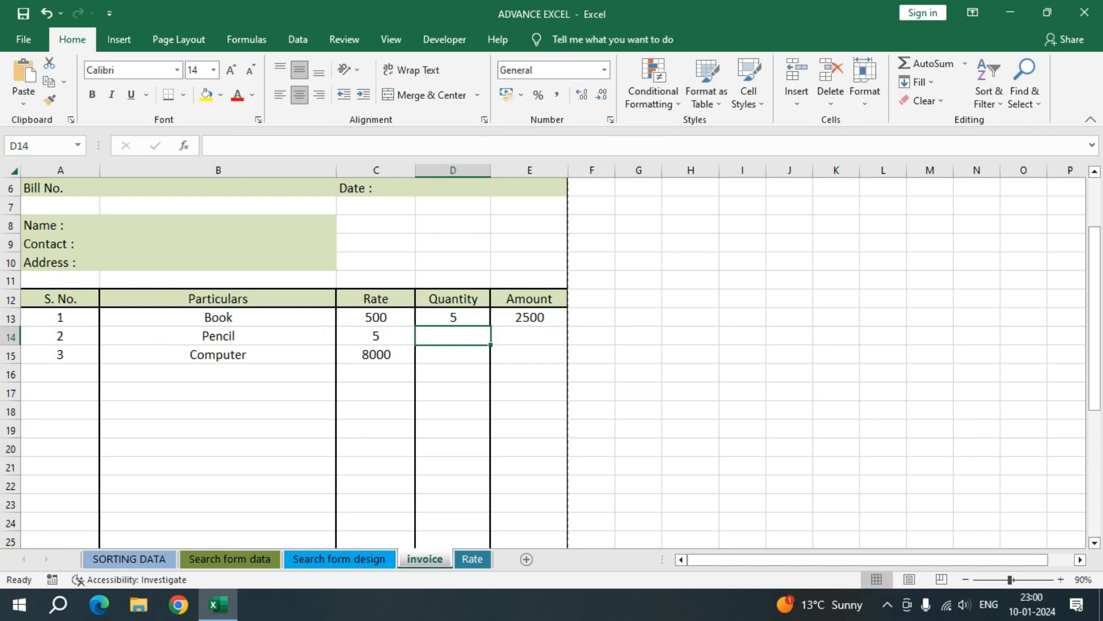
pyautogui.write('10')
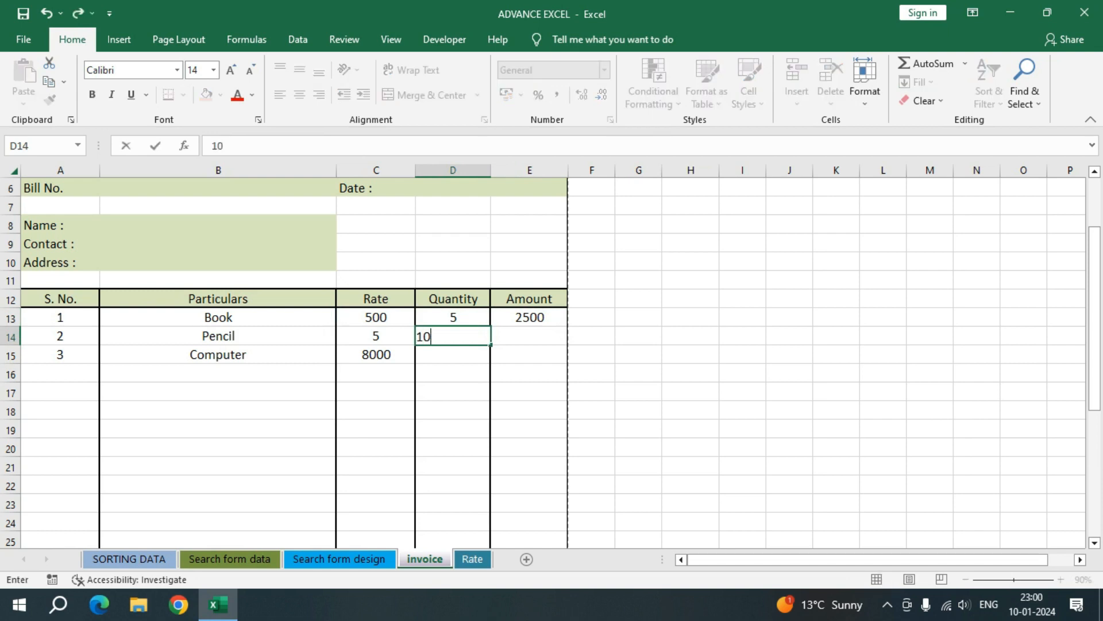
pyautogui.press('Return')
pyautogui.write('5')
pyautogui.press('Return')
pyautogui.press('Up')
pyautogui.press('Up')
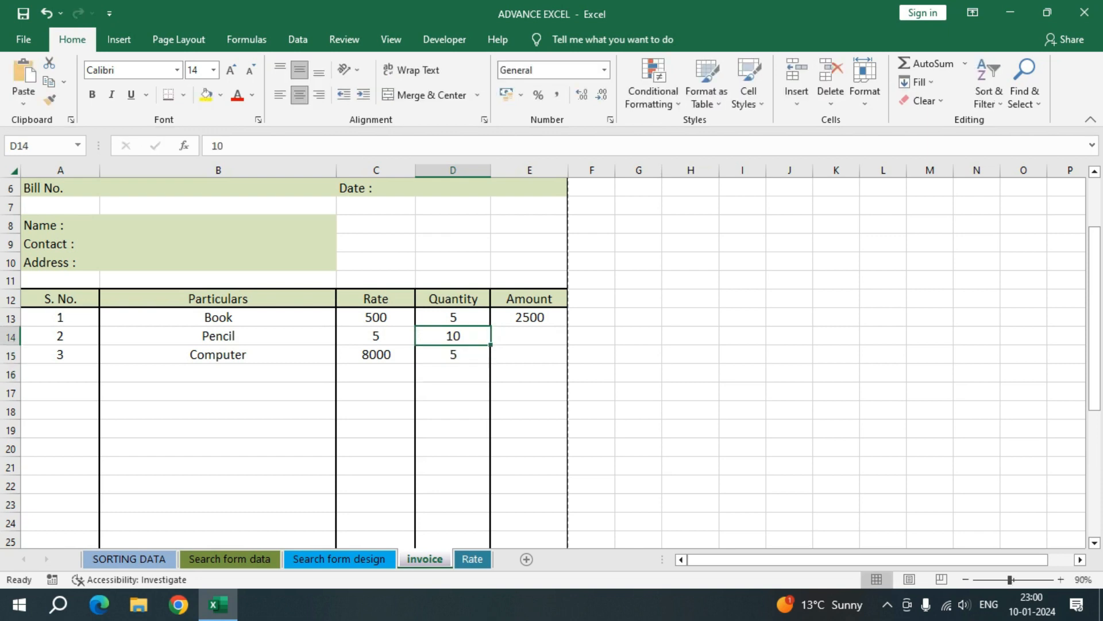
# Step: Copy the amount formula from E13 down the Amount column and check the copied formulas in E16 and E15
pyautogui.press('Right')
pyautogui.press('Up')
pyautogui.moveTo(568, 326); pyautogui.dragTo(568, 474)
pyautogui.scroll(4, 568, 474)
pyautogui.click(529, 373)
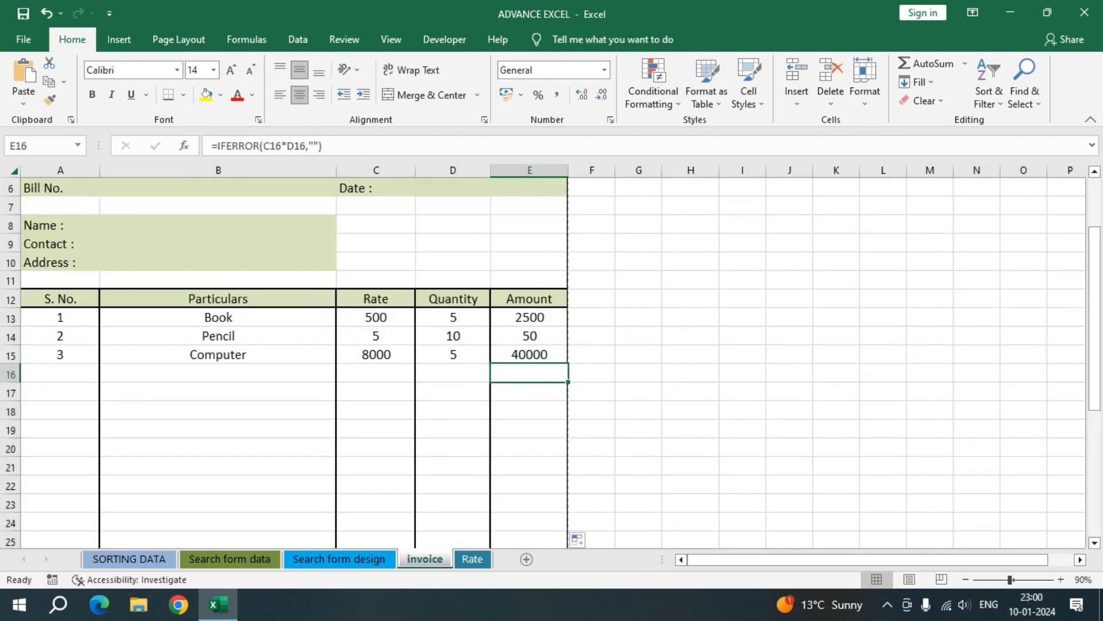
pyautogui.press('Left')
pyautogui.click(530, 355)
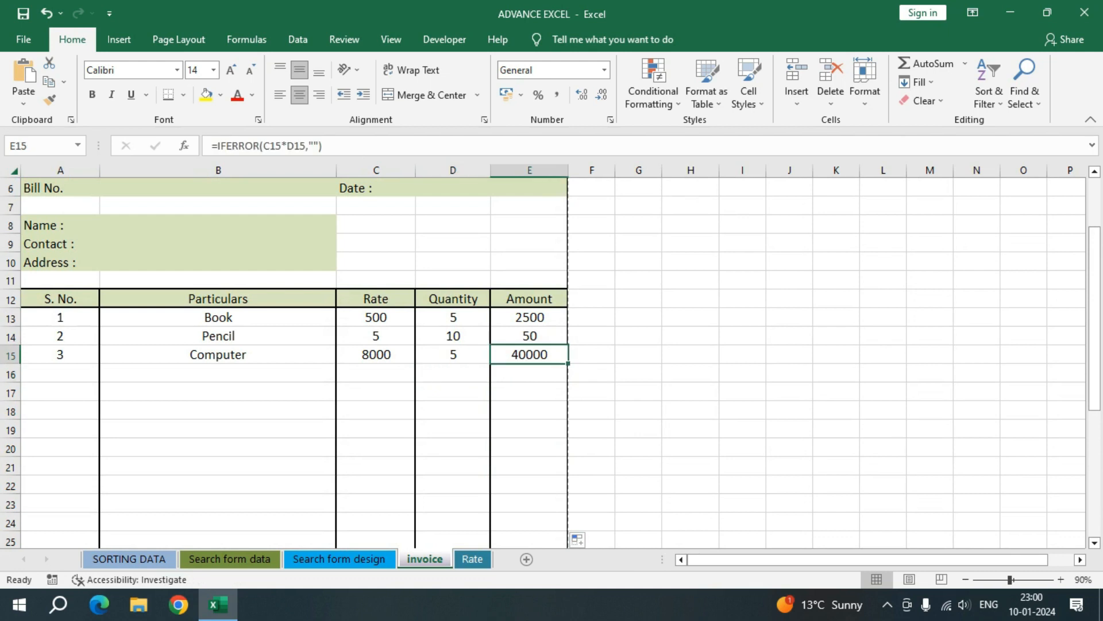
# Step: Enter the total amount formula =SUM(E13:E32) in E33 to add up the line amounts
pyautogui.scroll(-6, 529, 359)
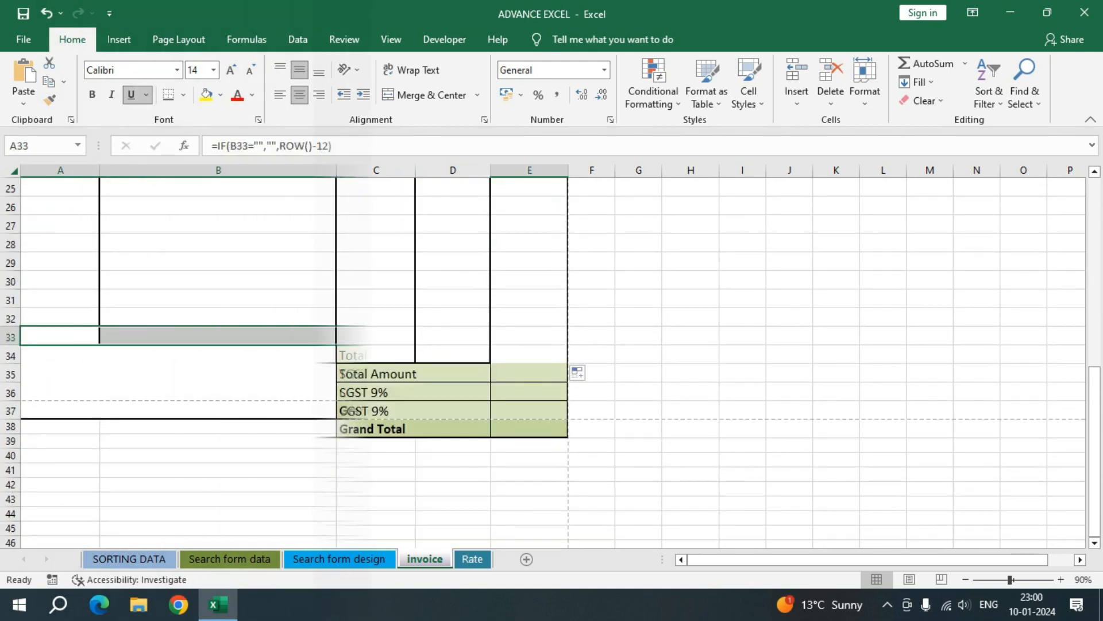
pyautogui.click(529, 354)
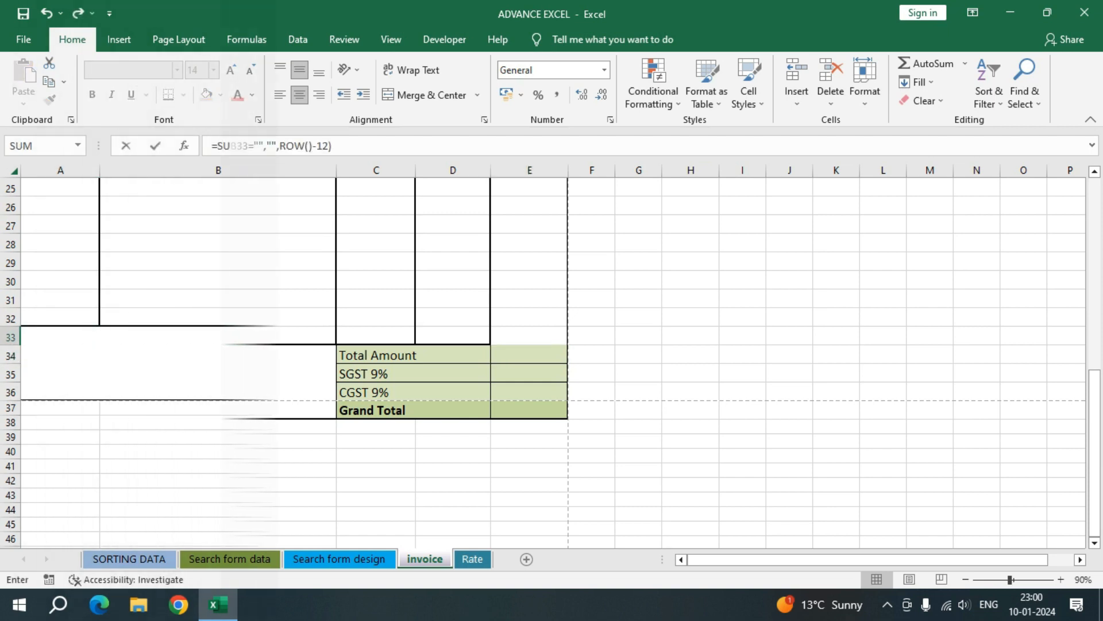
pyautogui.press('BackSpace')
pyautogui.press('BackSpace')
pyautogui.press('BackSpace')
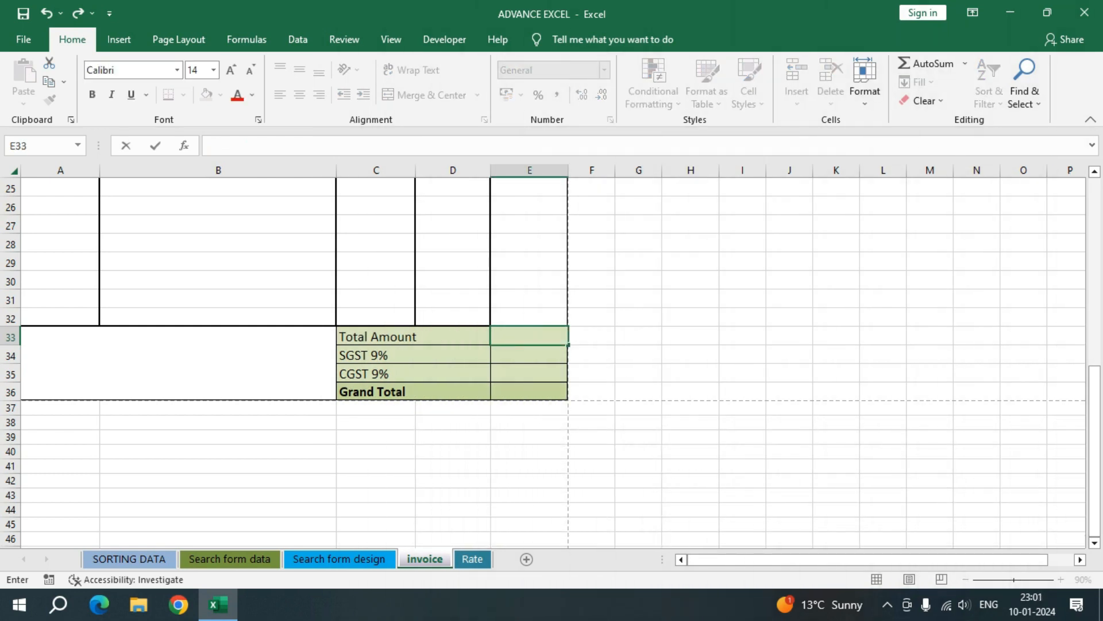
pyautogui.write('=s')
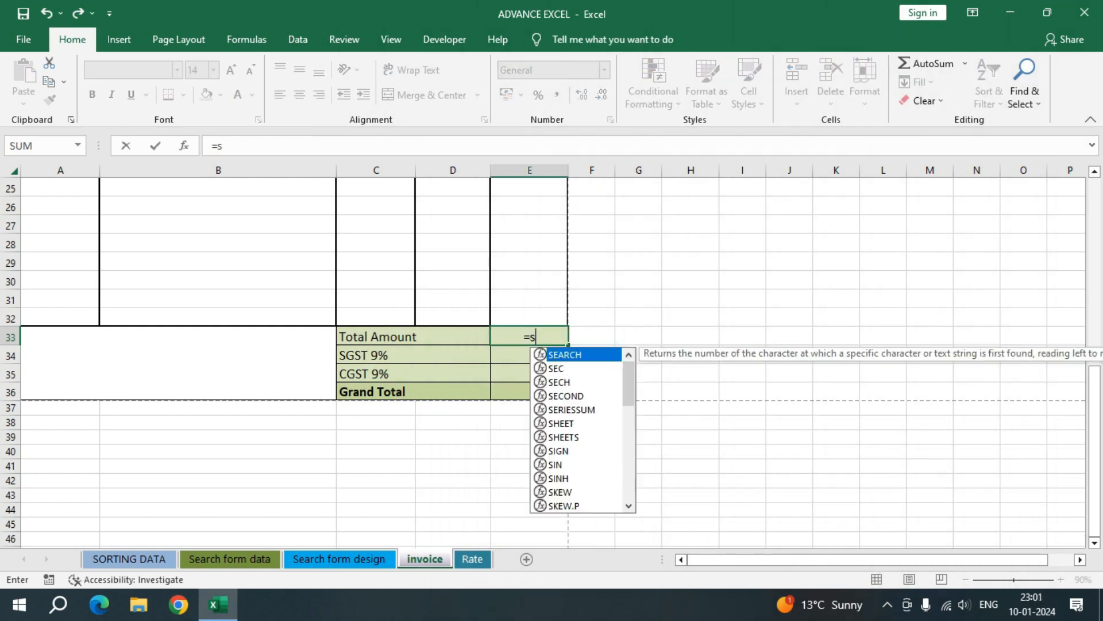
pyautogui.write('um(')
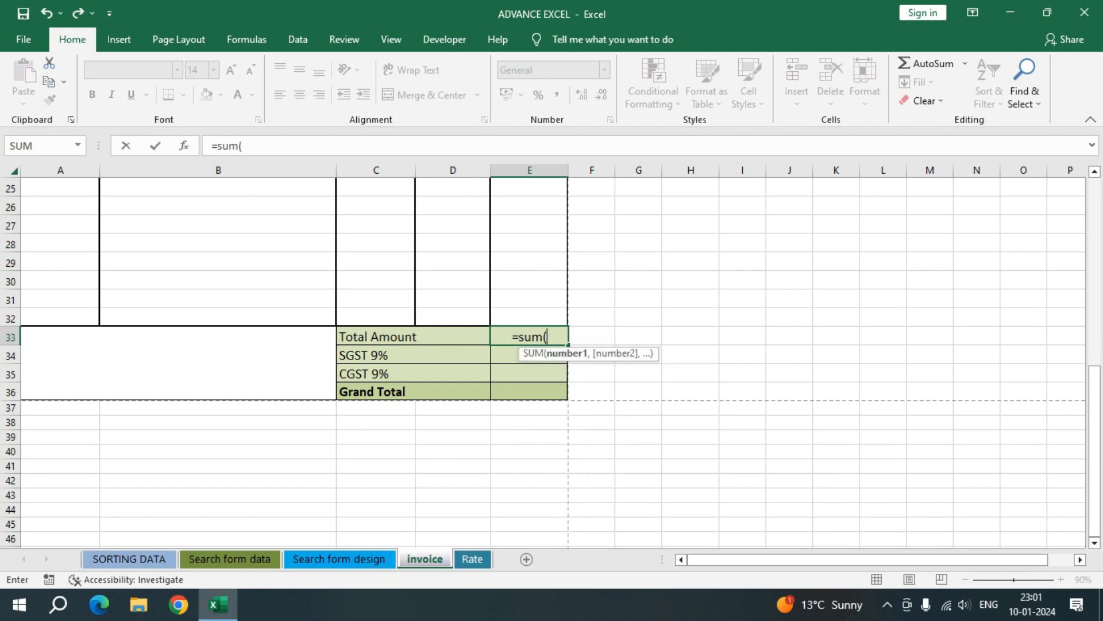
pyautogui.scroll(5, 551, 356)
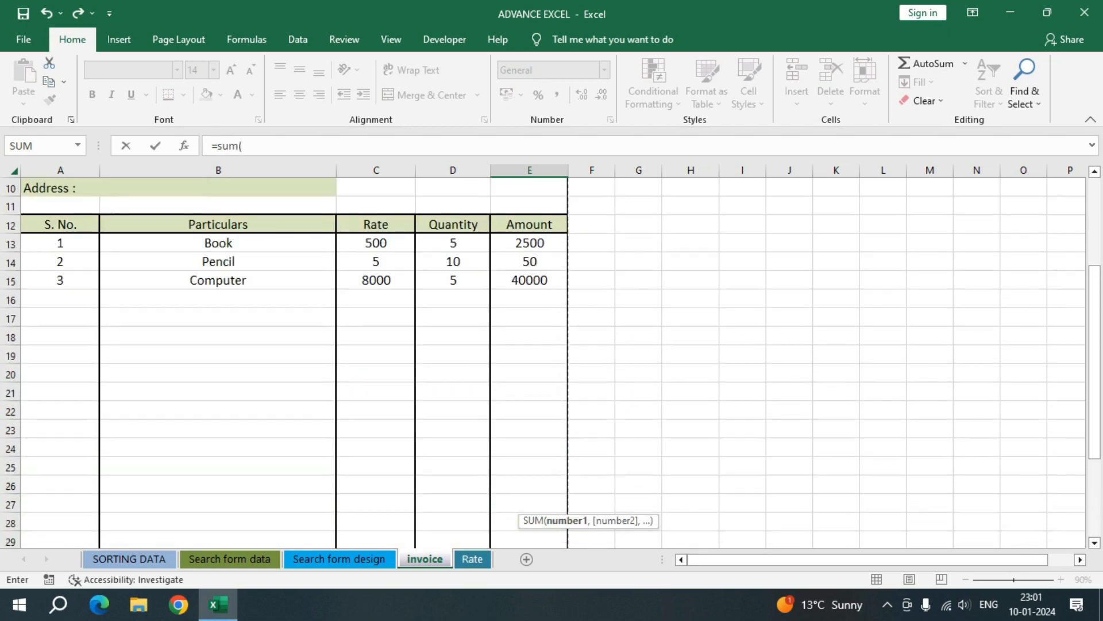
pyautogui.moveTo(530, 243); pyautogui.dragTo(529, 449)
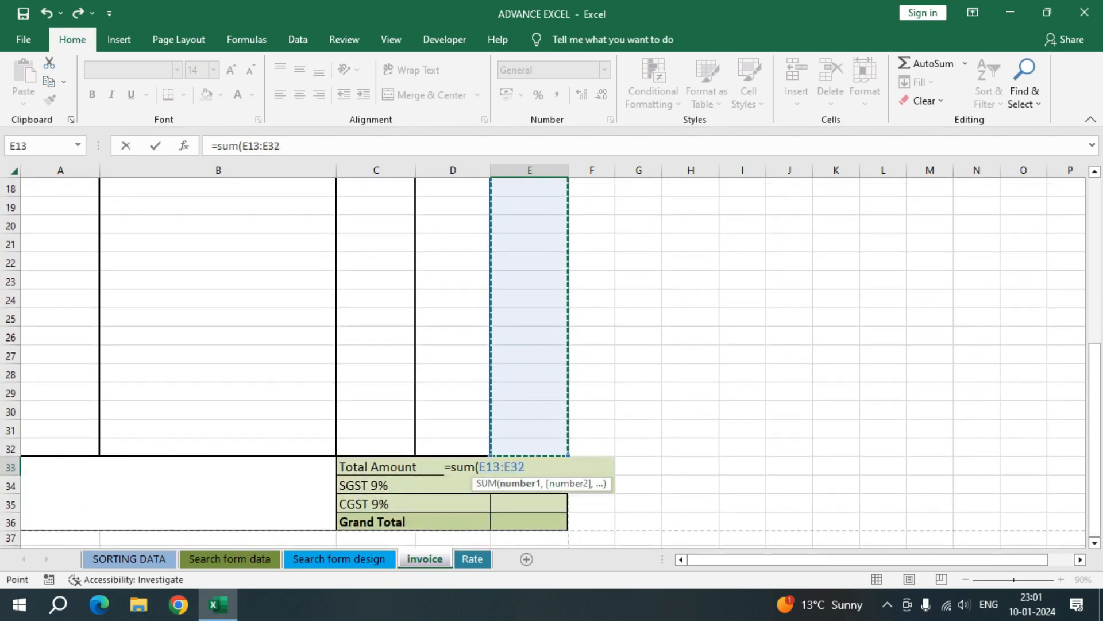
pyautogui.write(')')
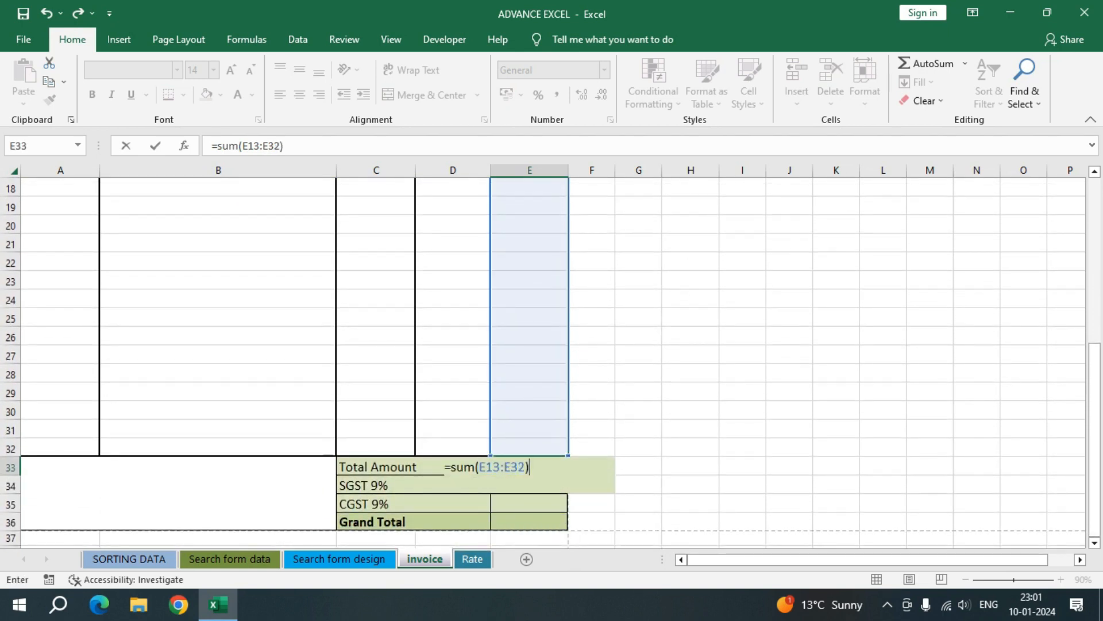
pyautogui.press('Return')
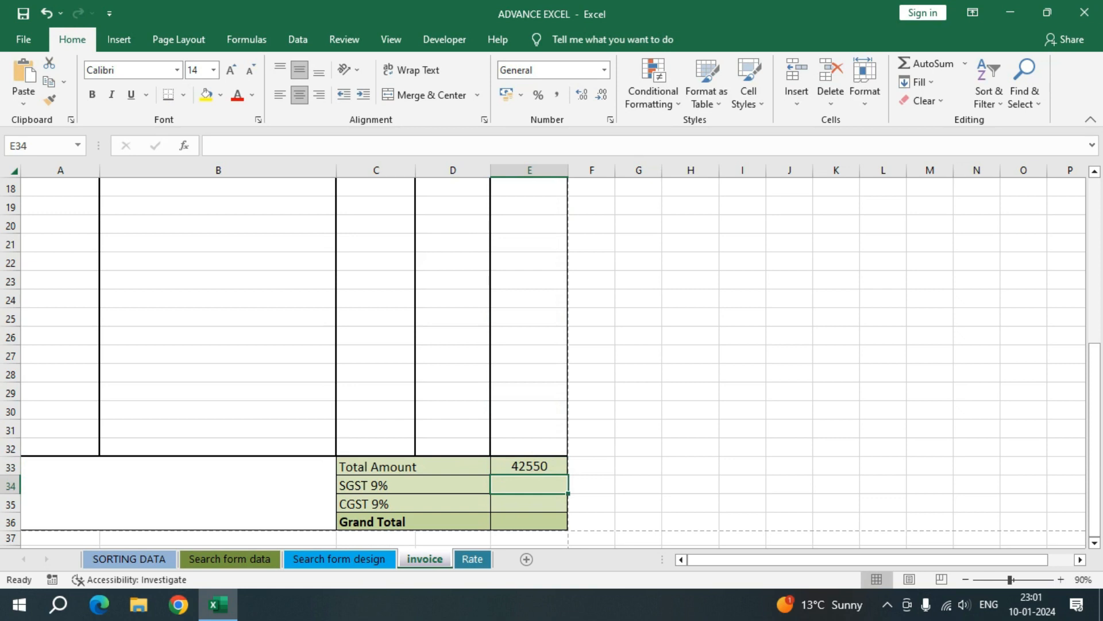
# Step: Enter the SGST formula =E33*9% in E34 to calculate 9% of the total amount
pyautogui.write('=')
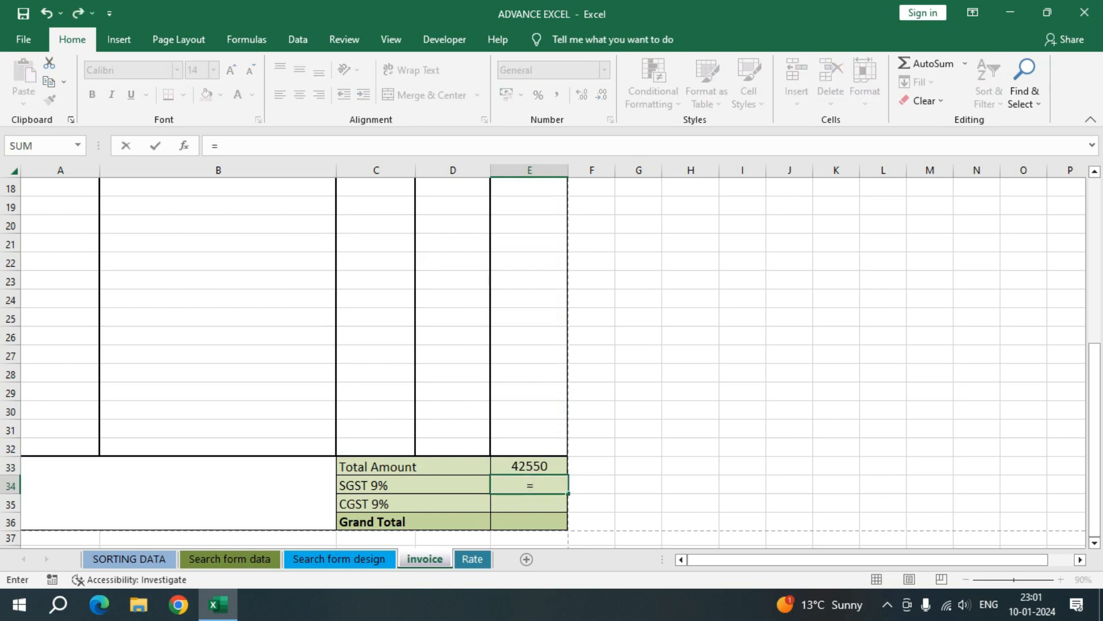
pyautogui.press('Up')
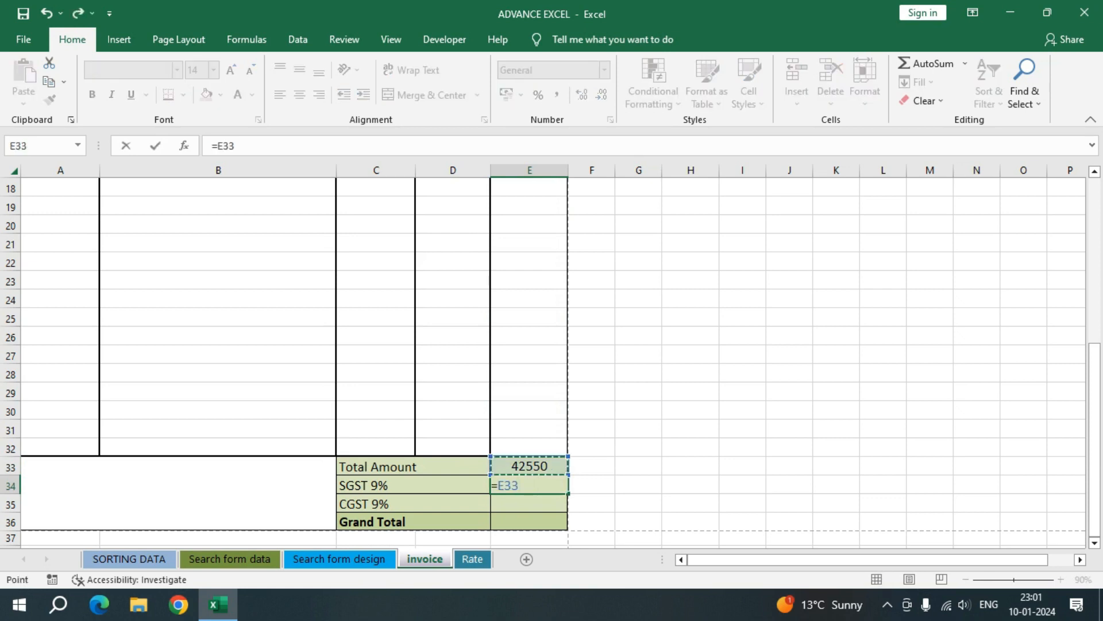
pyautogui.write('***')
pyautogui.press('BackSpace')
pyautogui.press('BackSpace')
pyautogui.write('9')
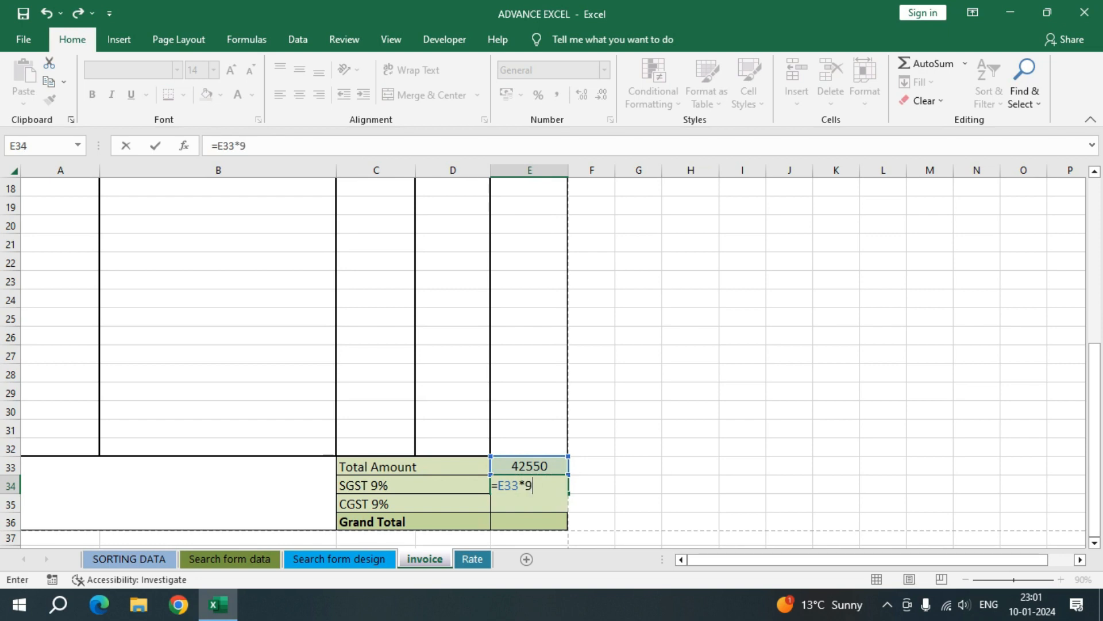
pyautogui.write('%')
pyautogui.press('Return')
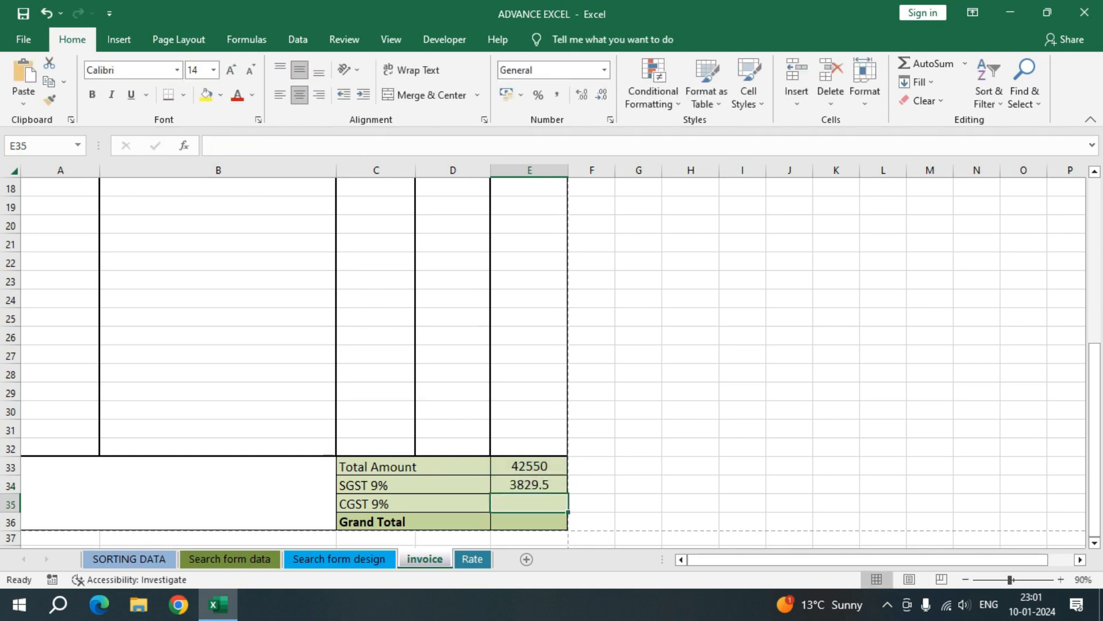
# Step: Enter the CGST formula =E33*9% in E35, based on the total amount
pyautogui.write('=')
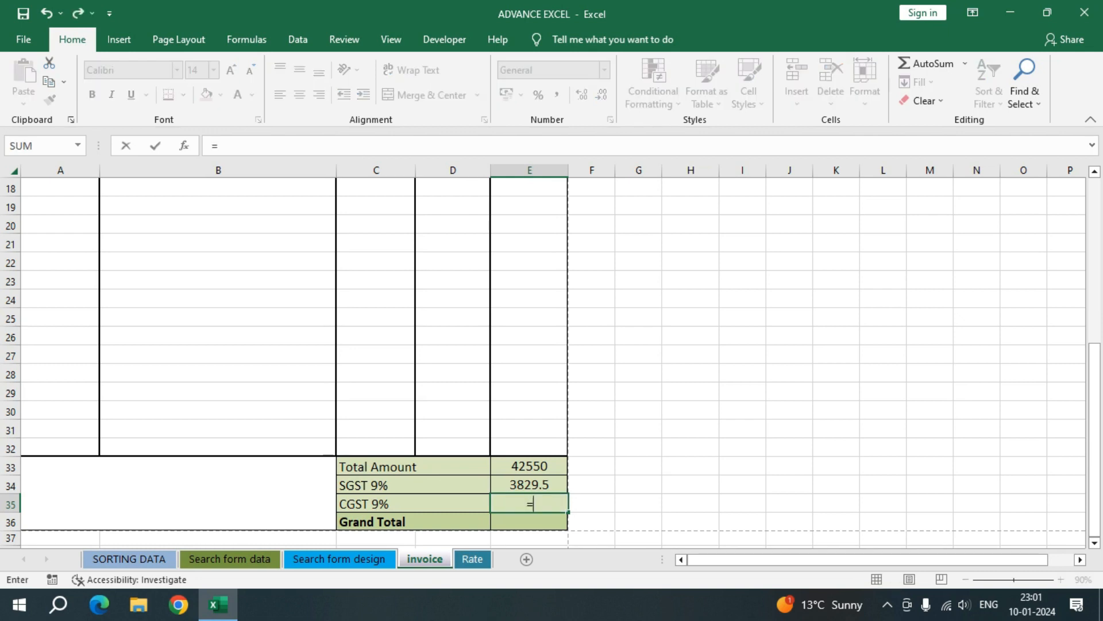
pyautogui.click(529, 466)
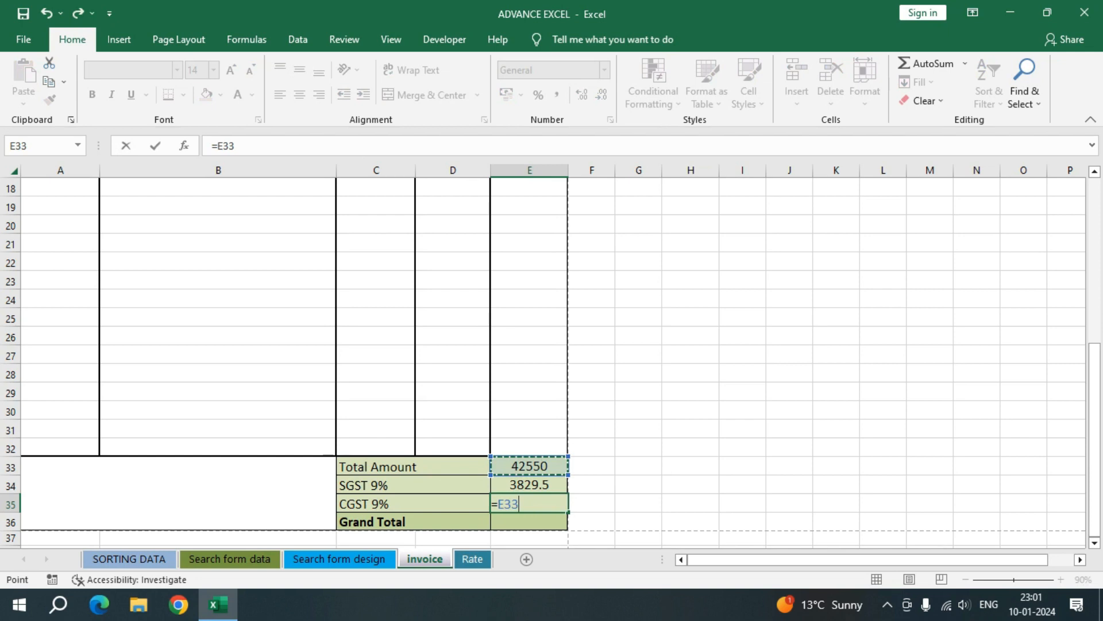
pyautogui.write('*9%')
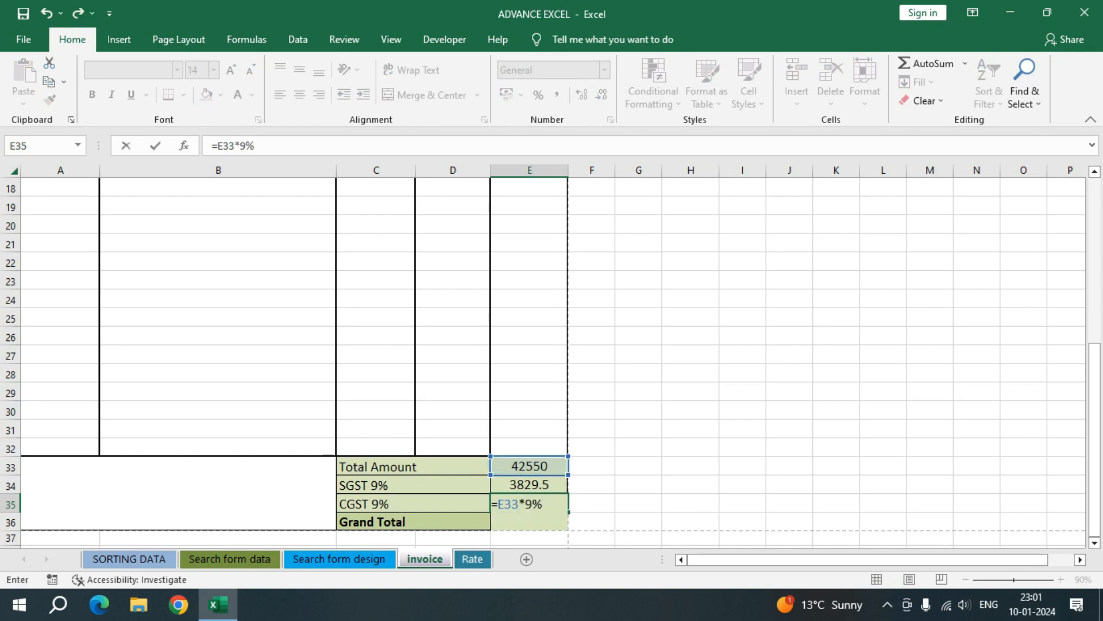
pyautogui.press('Return')
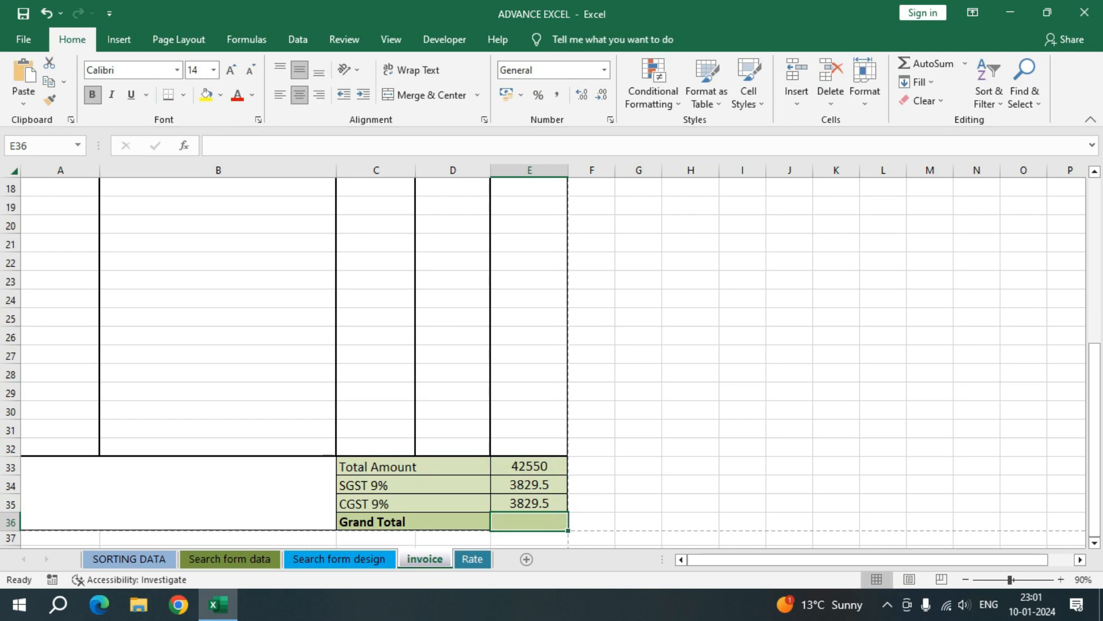
# Step: Enter the grand total formula =E33+E34+E35 in E36 and check the SGST, CGST and grand total formulas
pyautogui.write('=')
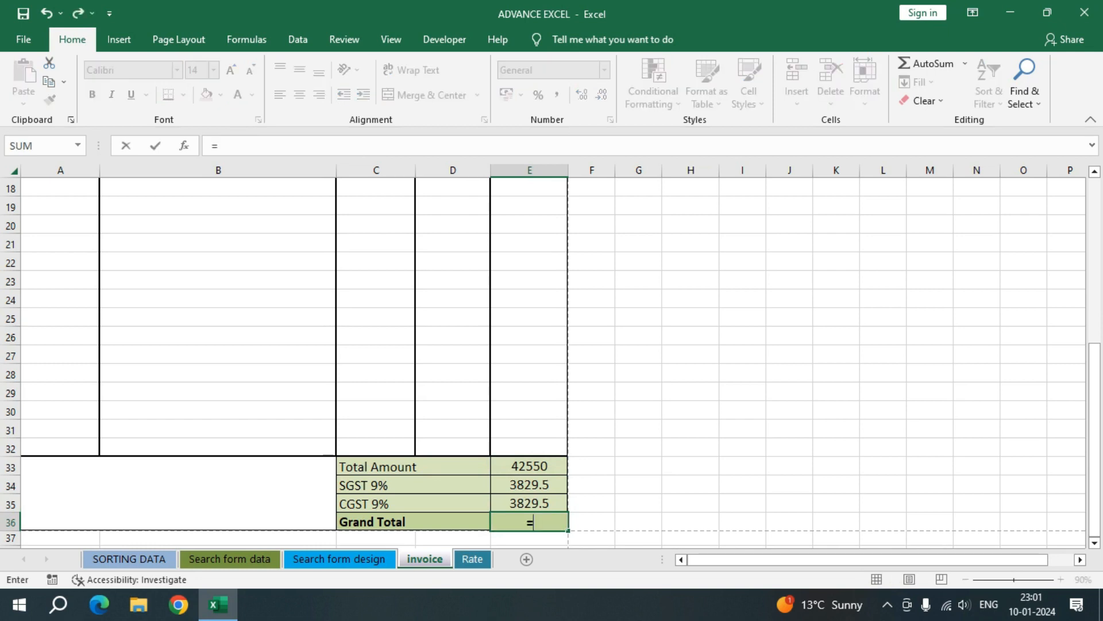
pyautogui.click(529, 466)
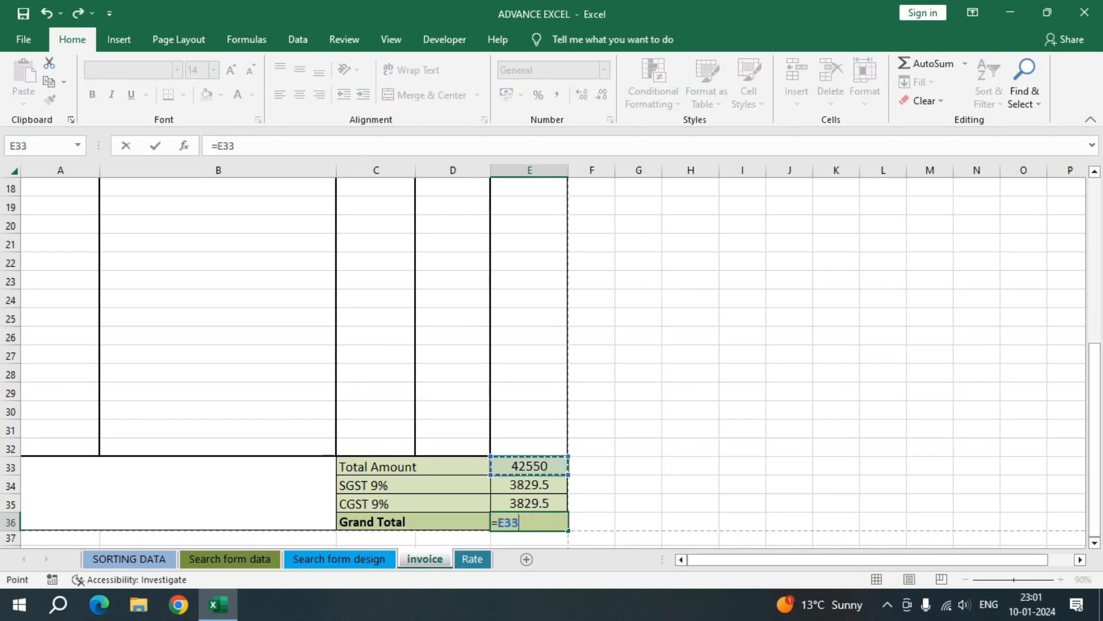
pyautogui.write('=')
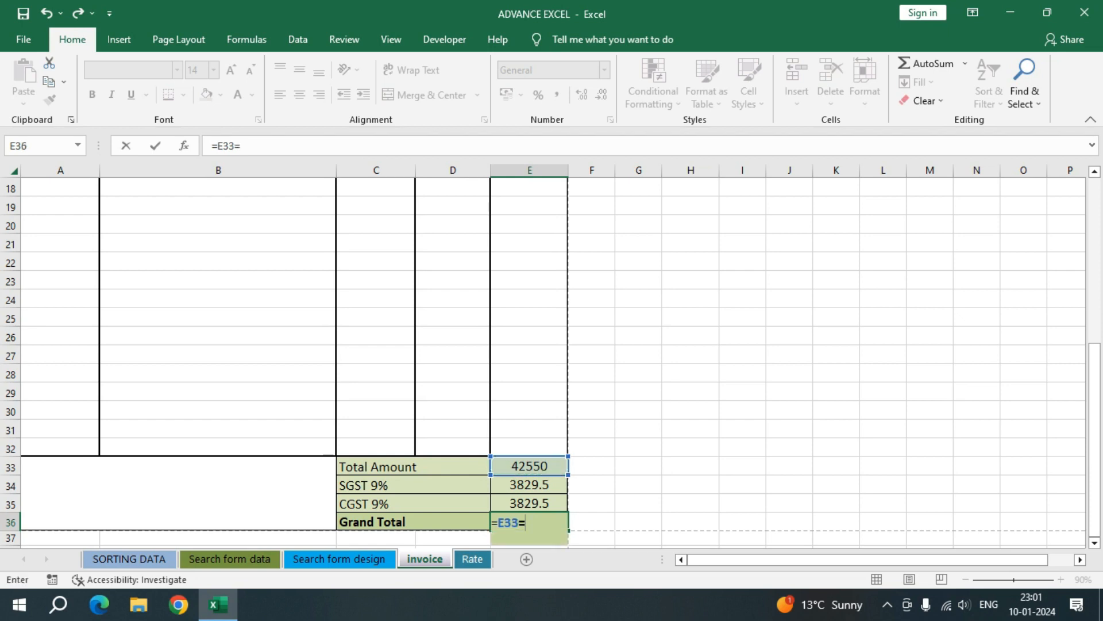
pyautogui.press('BackSpace')
pyautogui.write('+')
pyautogui.click(529, 484)
pyautogui.write('+')
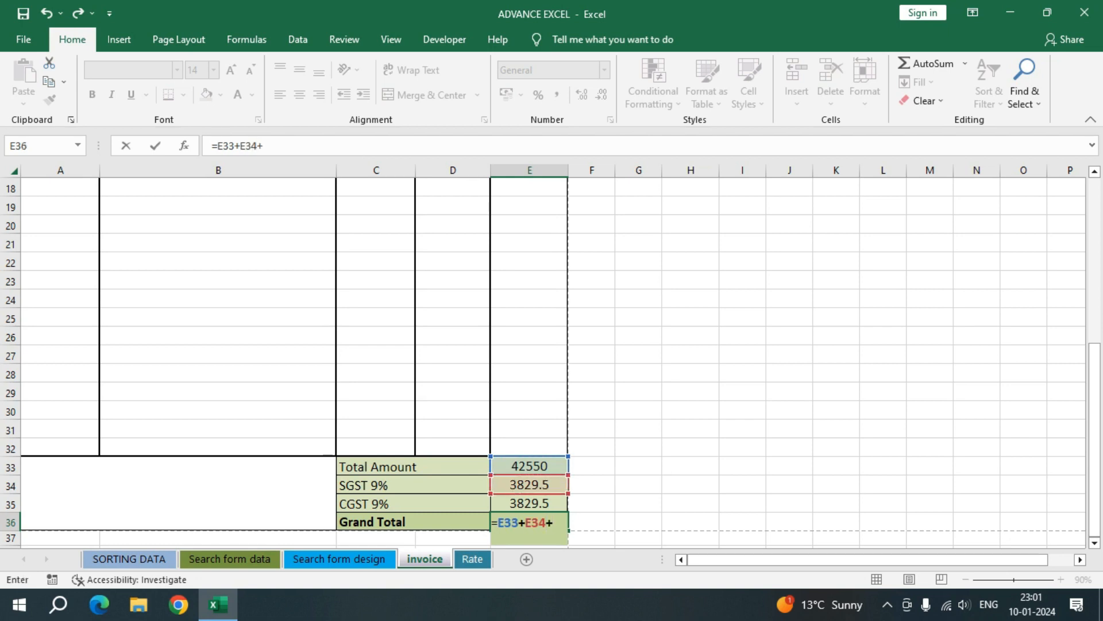
pyautogui.click(529, 502)
pyautogui.press('Return')
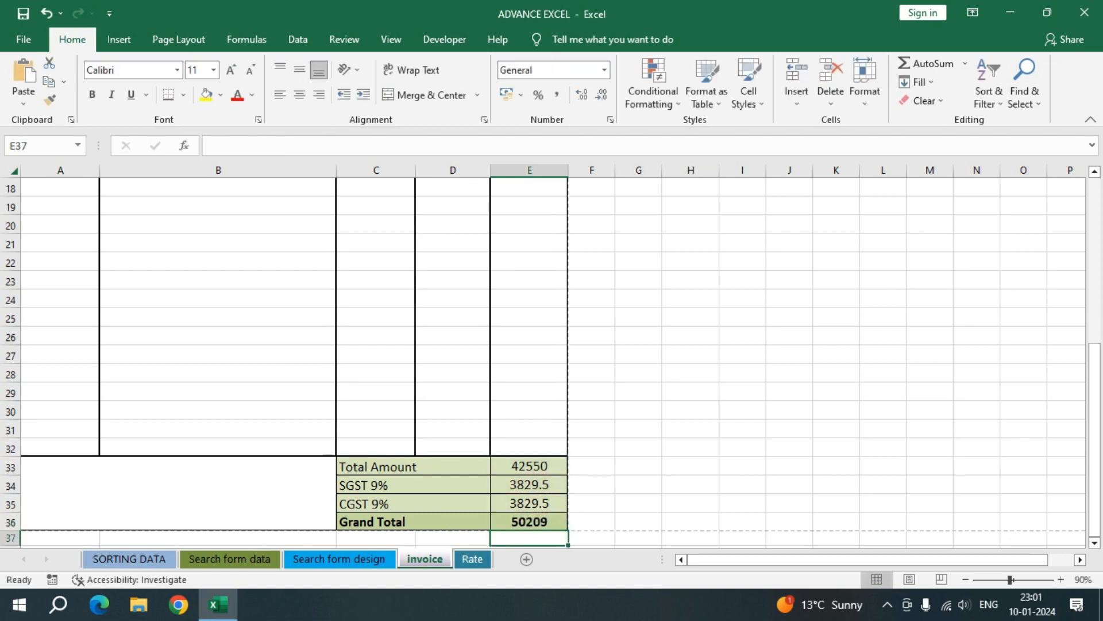
pyautogui.click(413, 485)
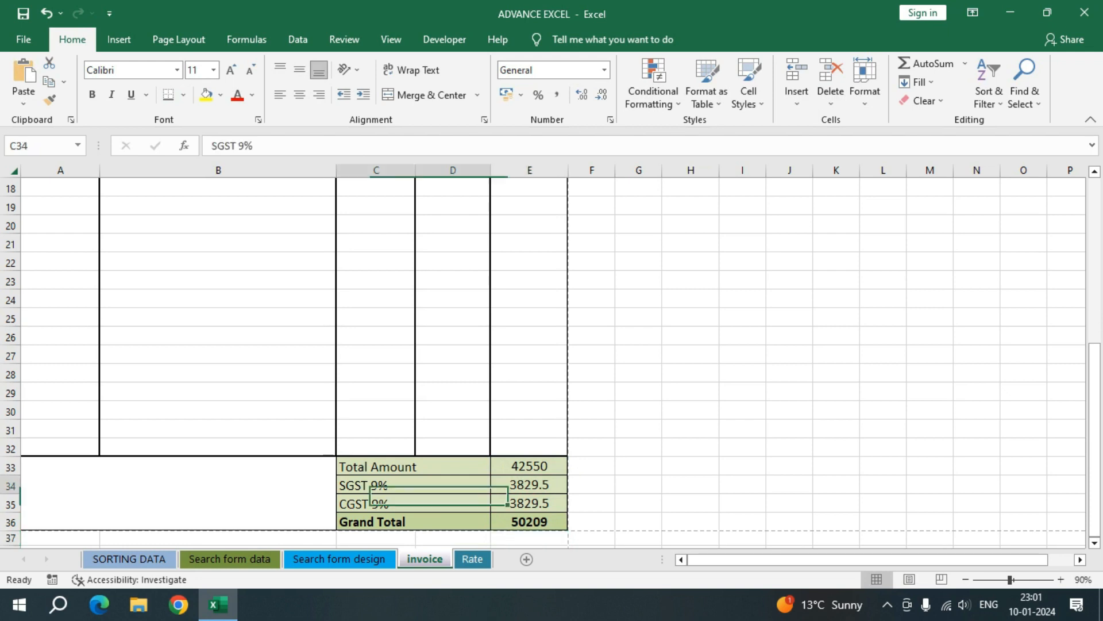
pyautogui.click(529, 485)
pyautogui.click(530, 503)
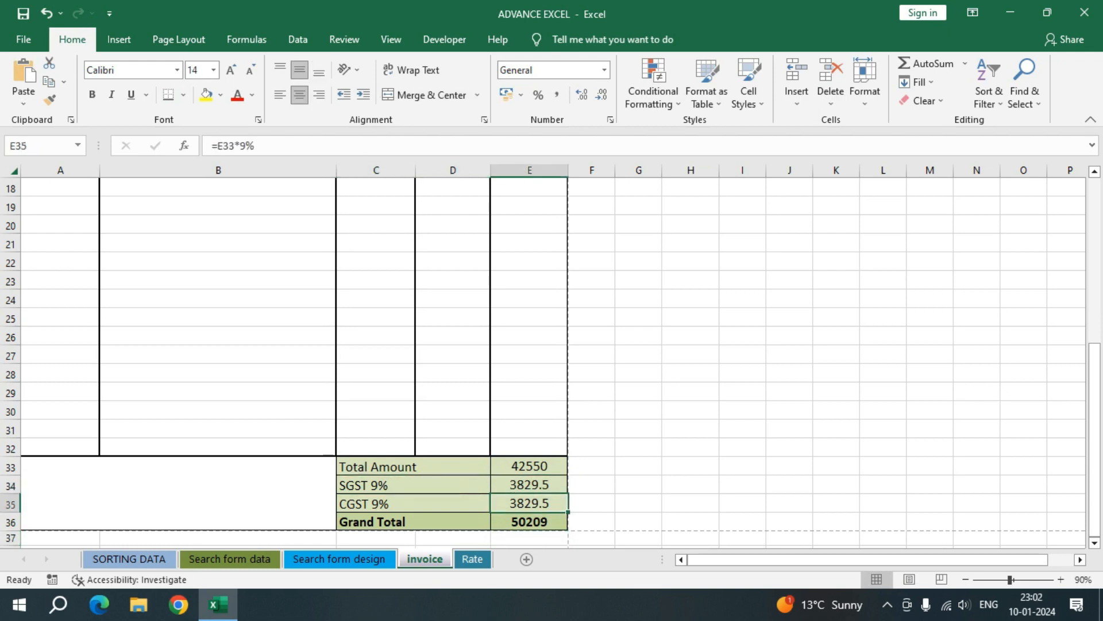
pyautogui.click(529, 521)
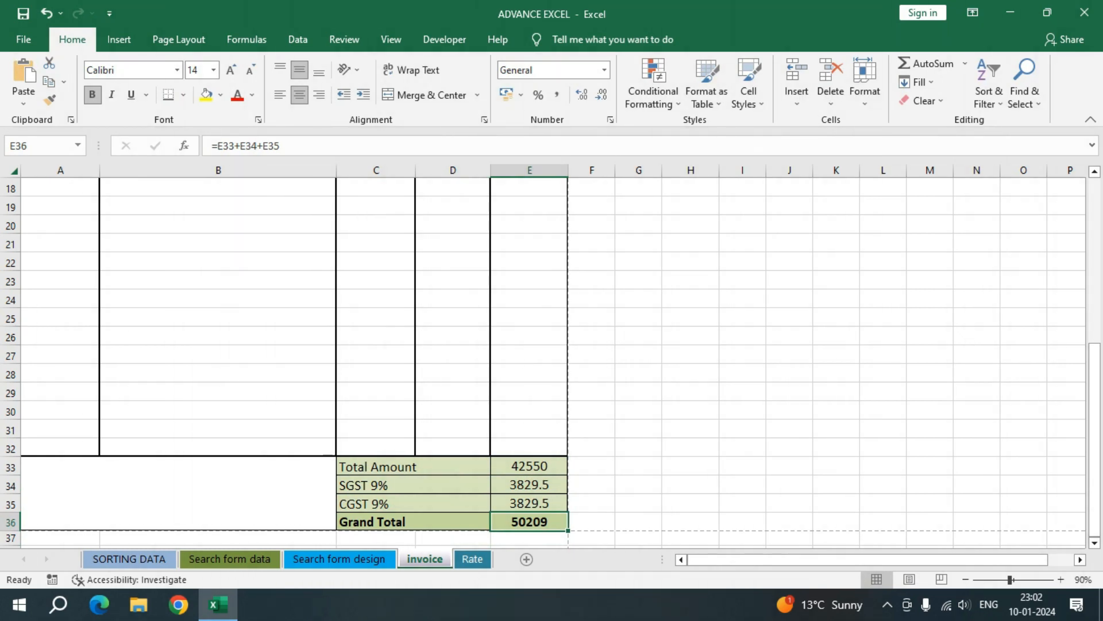
# Step: Review the invoice's blank bill number, date, name and contact fields and the serial number formulas in A13 and A15
pyautogui.scroll(6, 552, 362)
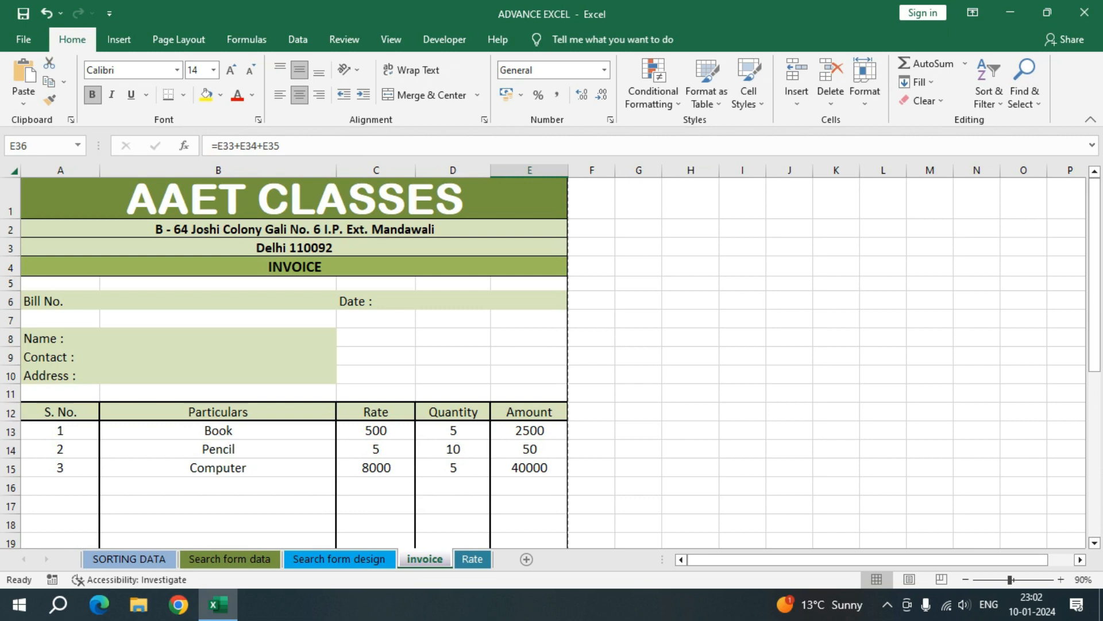
pyautogui.click(218, 300)
pyautogui.click(491, 300)
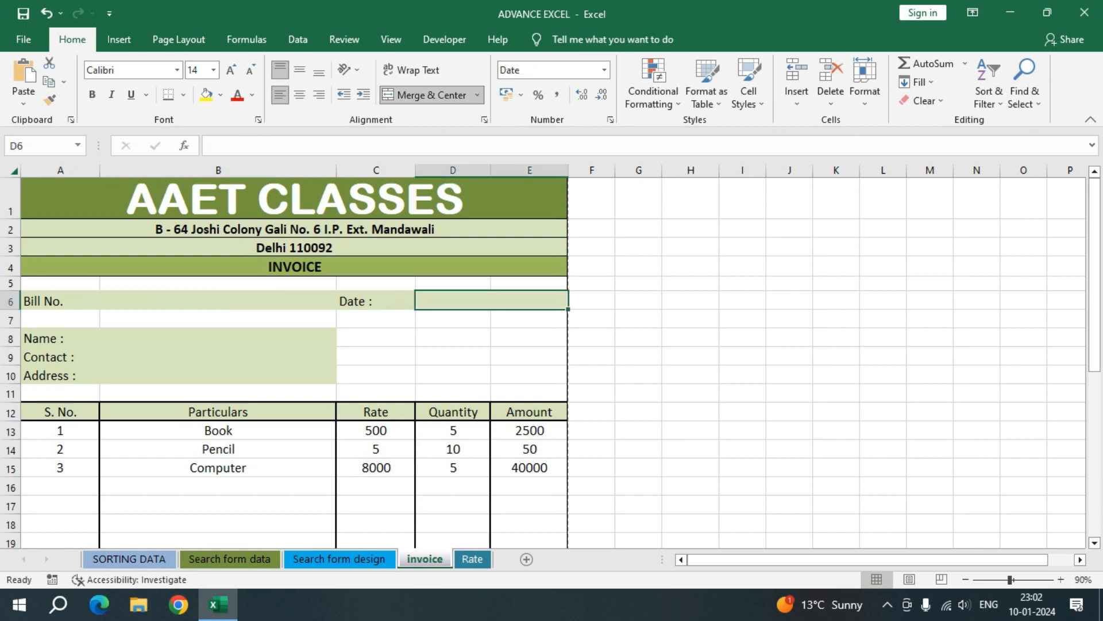
pyautogui.click(218, 338)
pyautogui.click(217, 356)
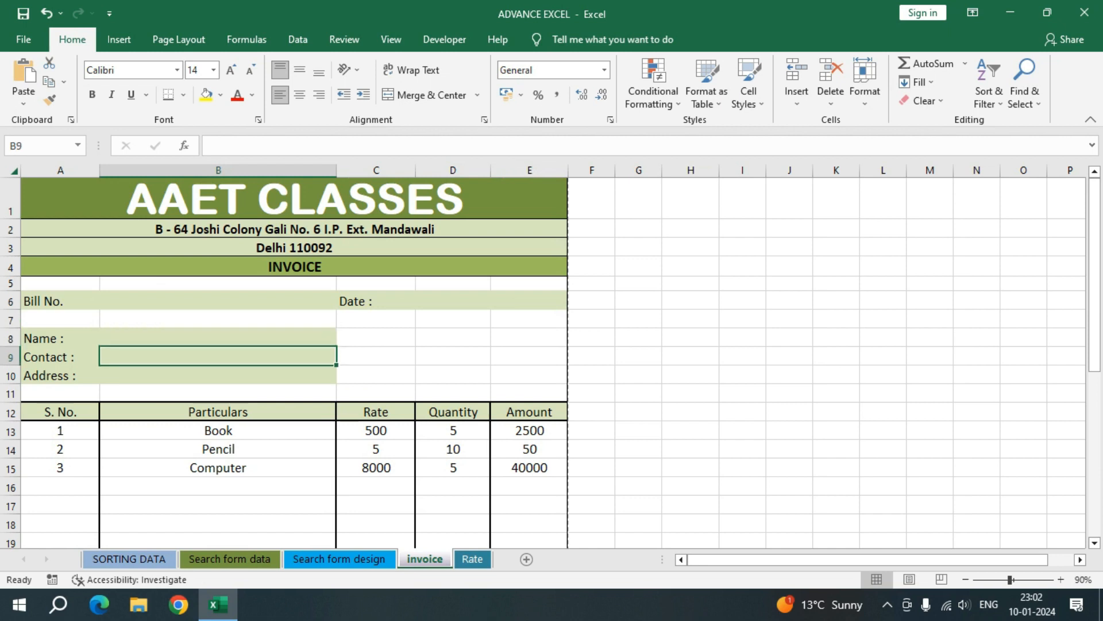
pyautogui.scroll(-2, 294, 362)
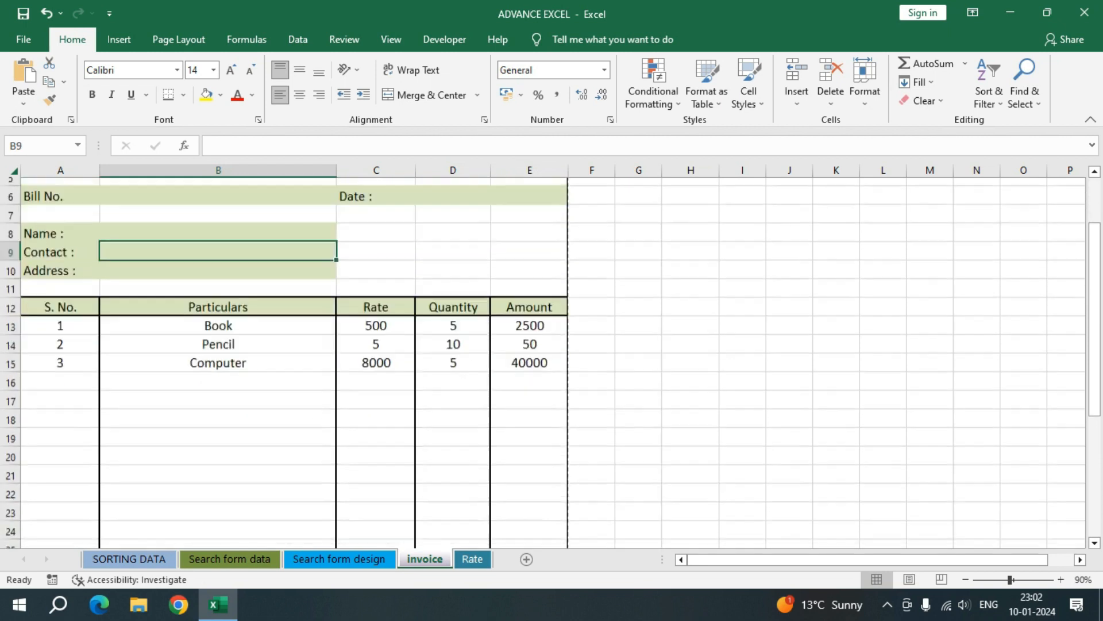
pyautogui.click(60, 317)
pyautogui.click(60, 299)
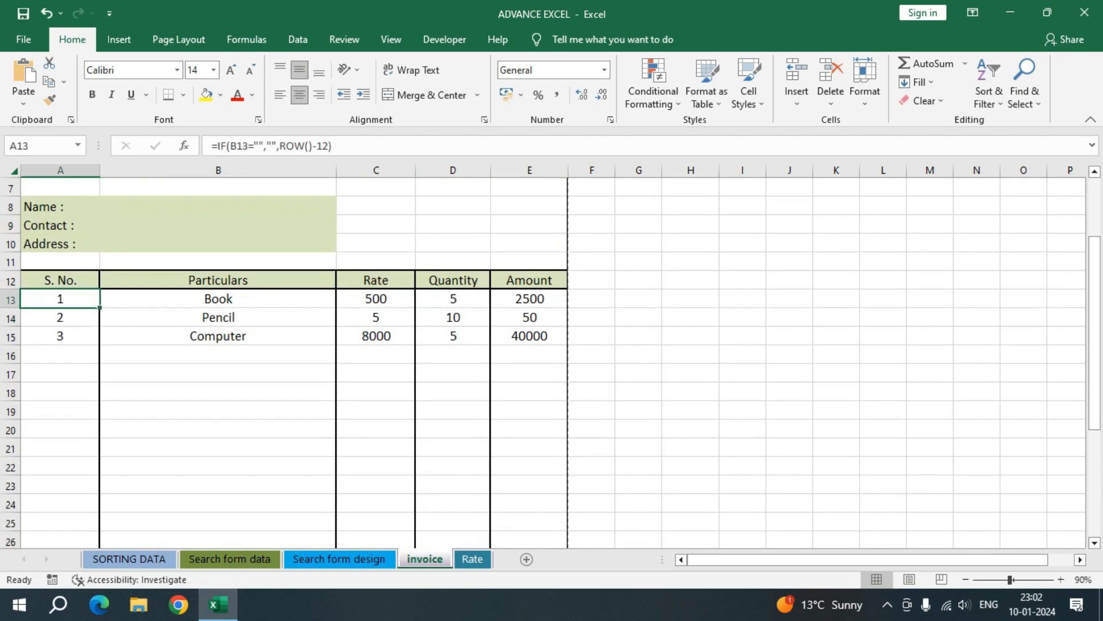
pyautogui.click(60, 336)
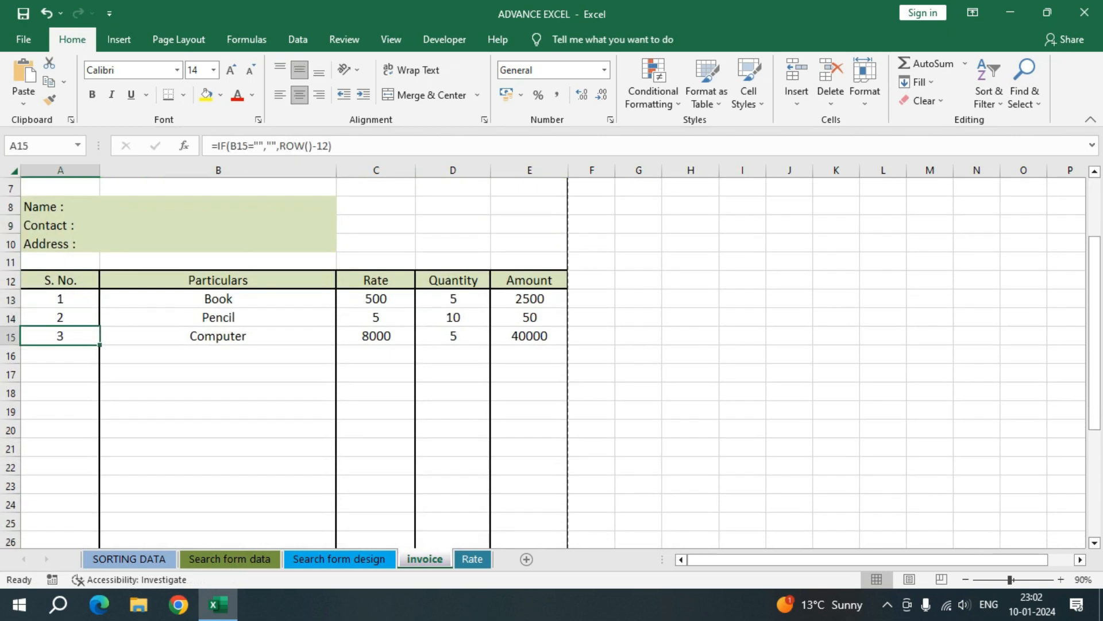
# Step: Enter the bill number in cell B6 of the invoice
pyautogui.scroll(2, 218, 322)
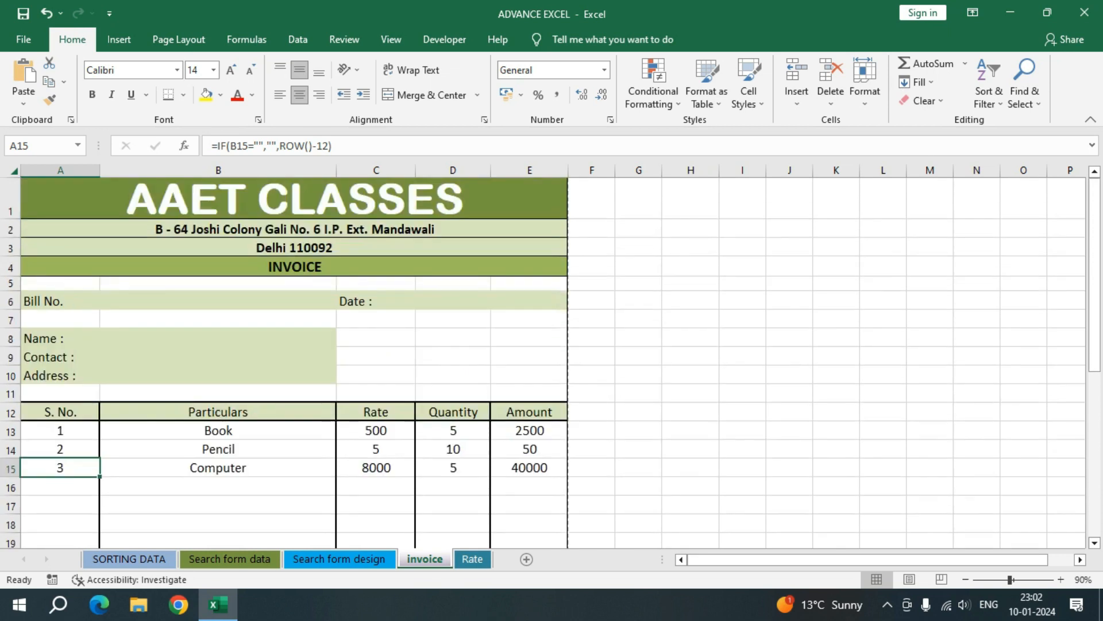
pyautogui.click(219, 301)
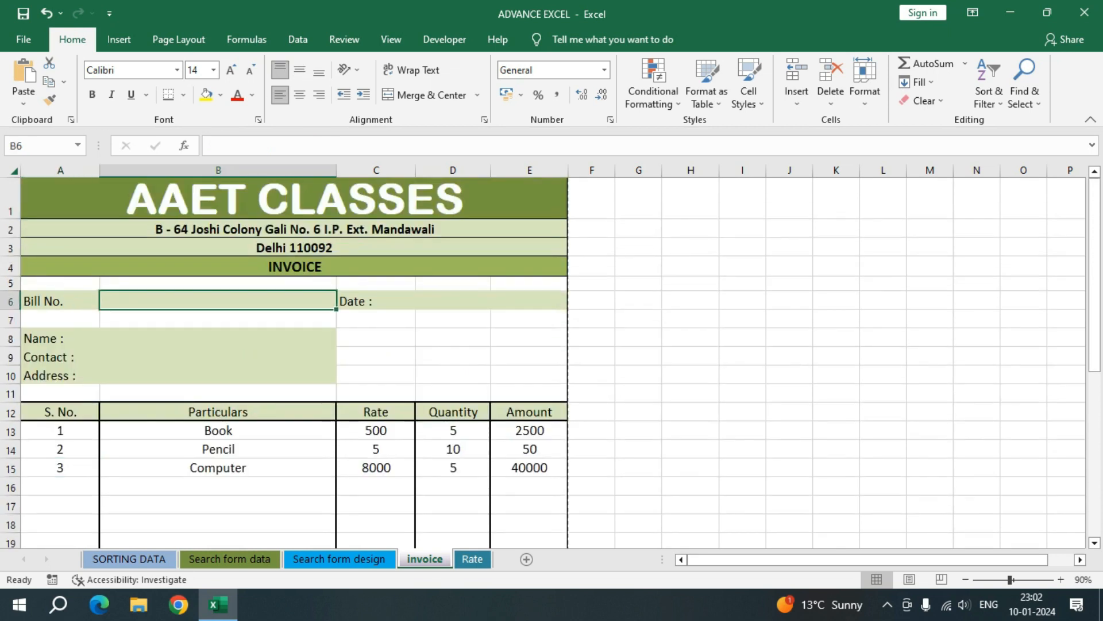
pyautogui.write('AA')
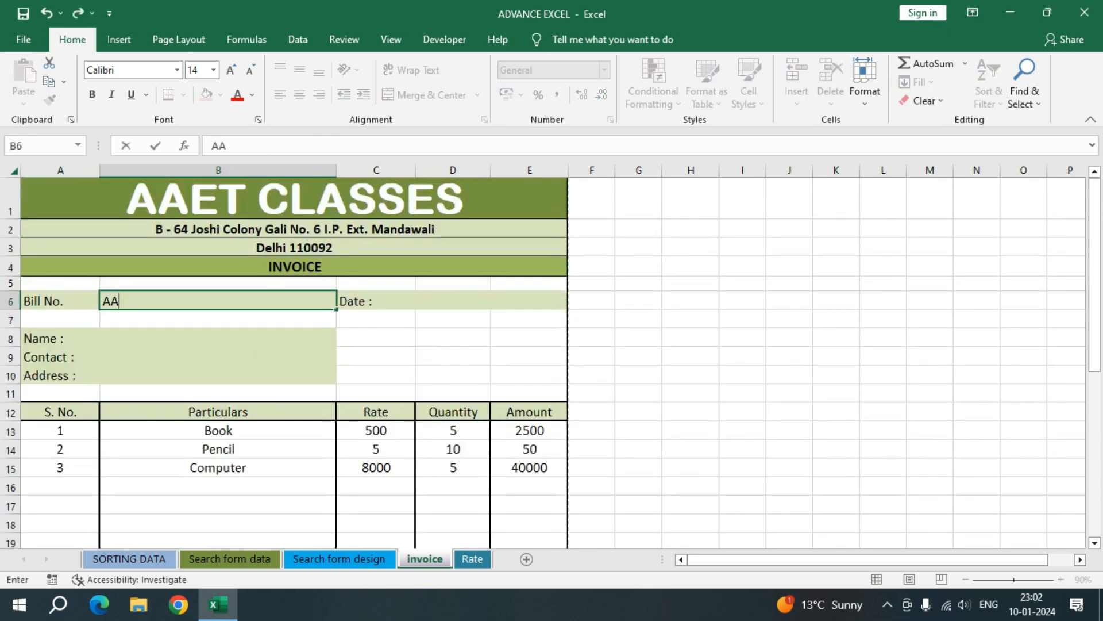
pyautogui.write('ET101')
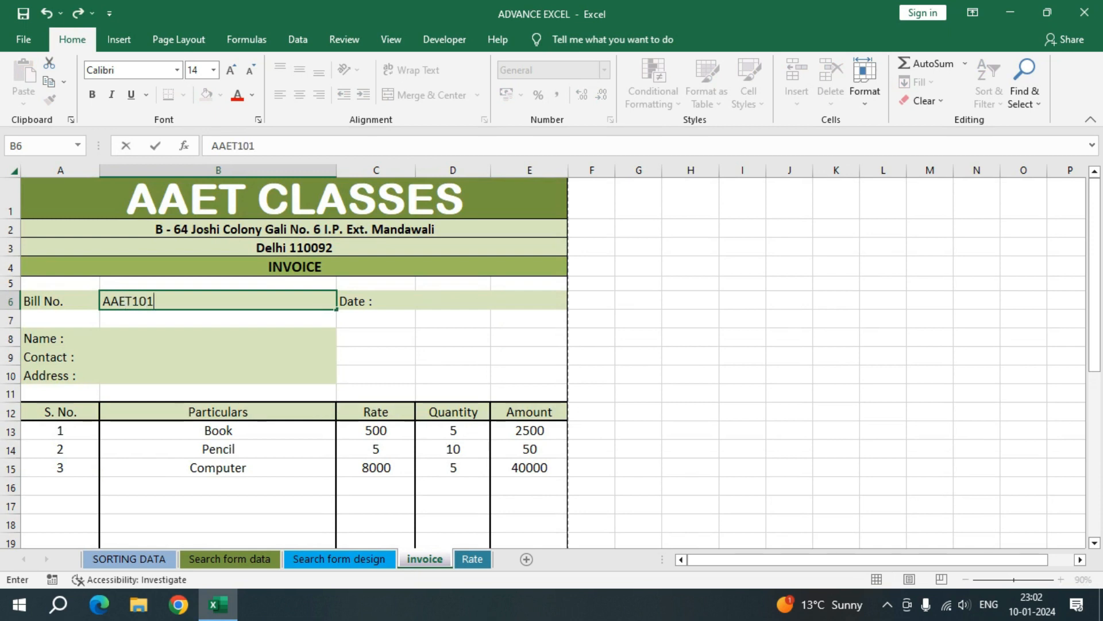
pyautogui.press('Tab')
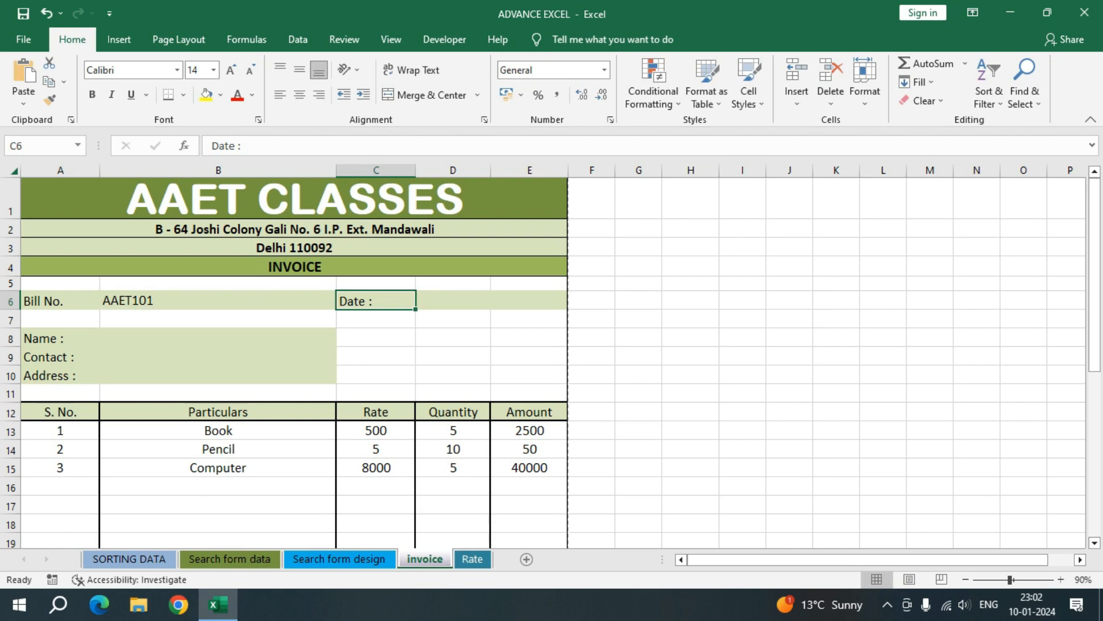
# Step: Insert the current date, 10-01-2024, in the invoice's date field D6
pyautogui.press('Tab')
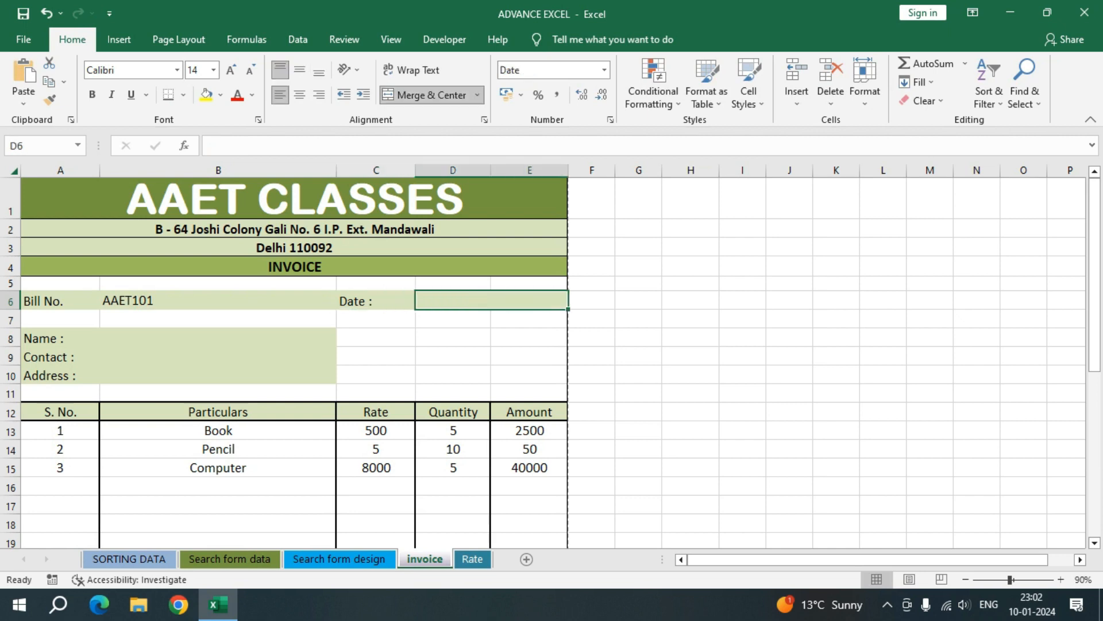
pyautogui.hotkey('ctrl', ';')
pyautogui.press('Return')
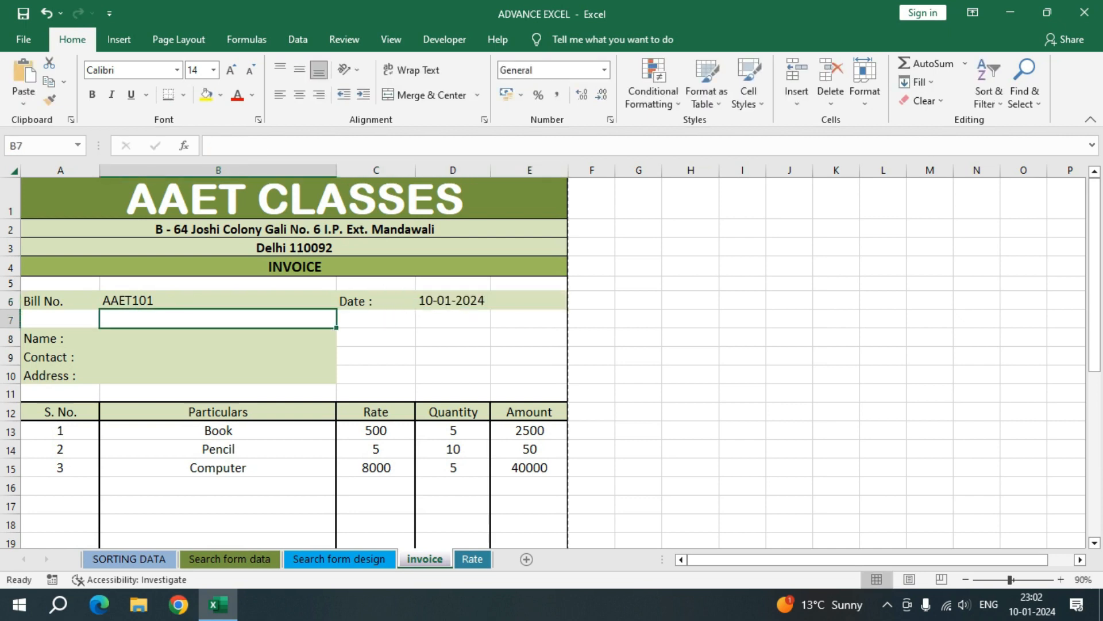
# Step: Enter the customer's name in B8 and the contact number in B9
pyautogui.press('Return')
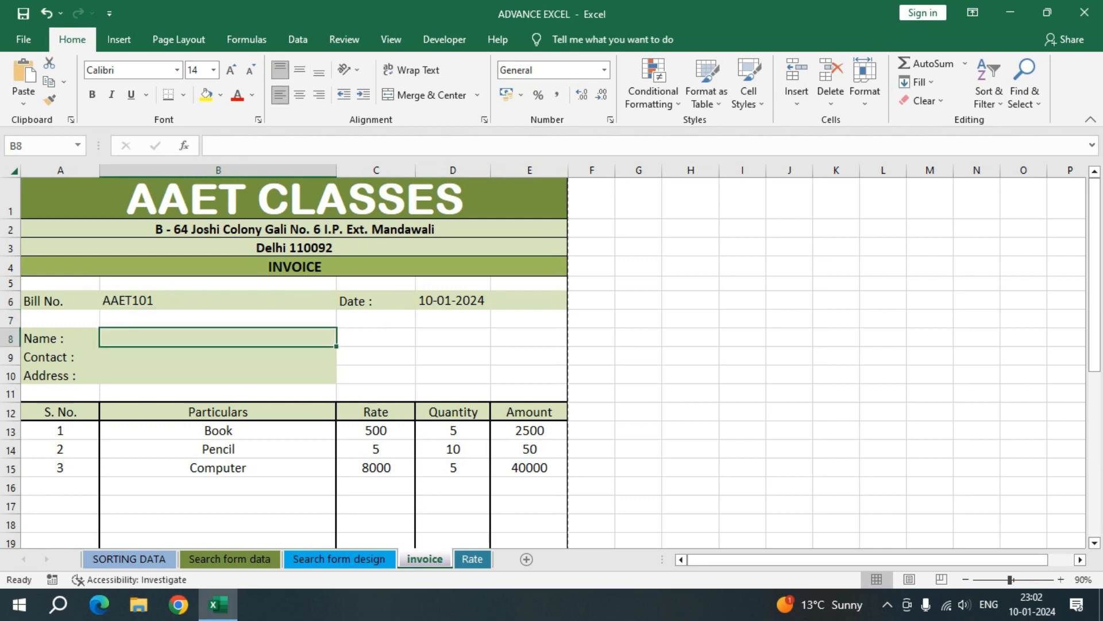
pyautogui.write('Ka')
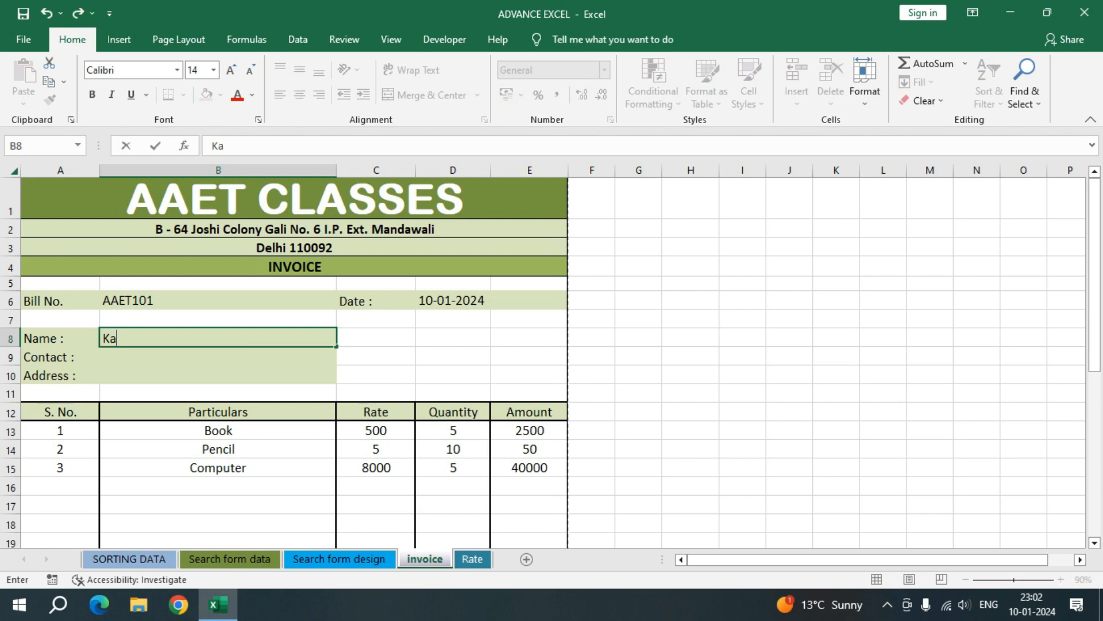
pyautogui.write('rtik')
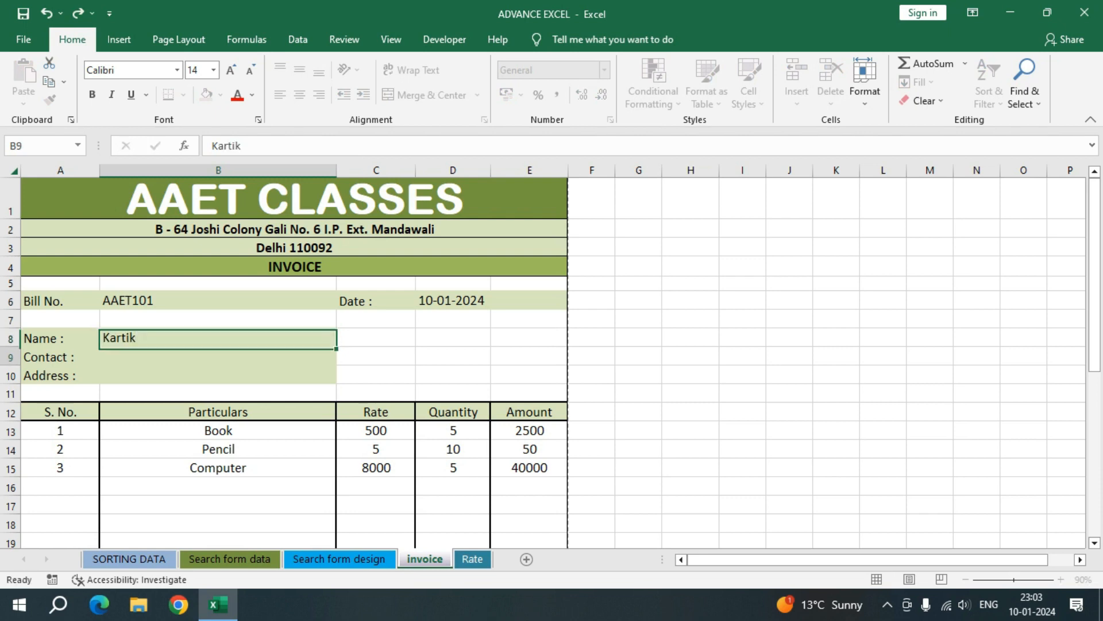
pyautogui.press('Return')
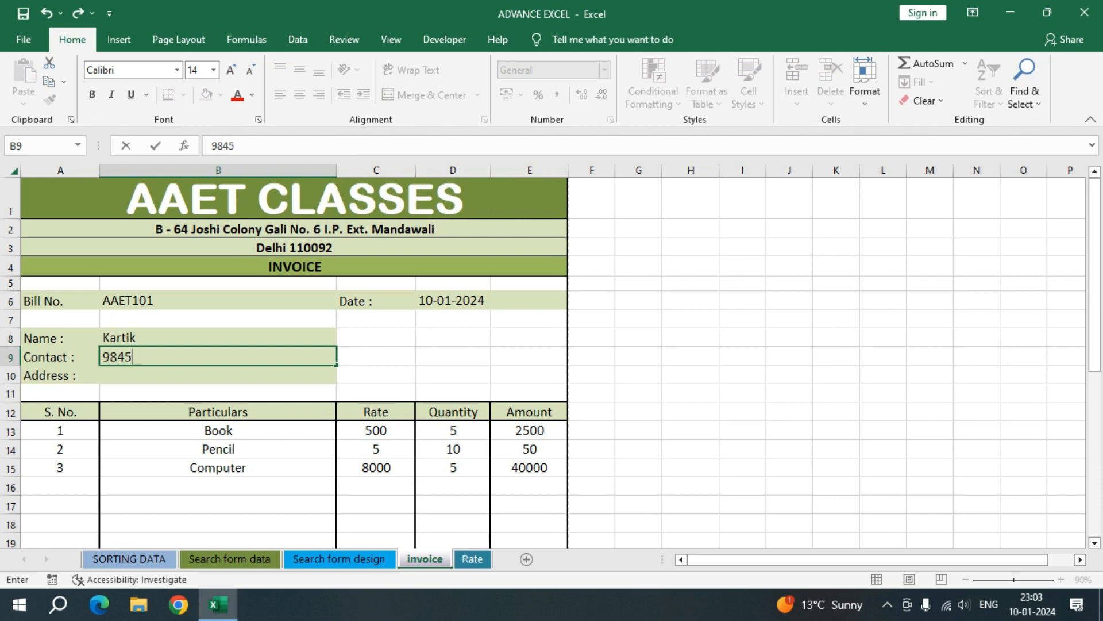
pyautogui.press('Return')
# Step: Enter the customer's address in B10
pyautogui.write('J')
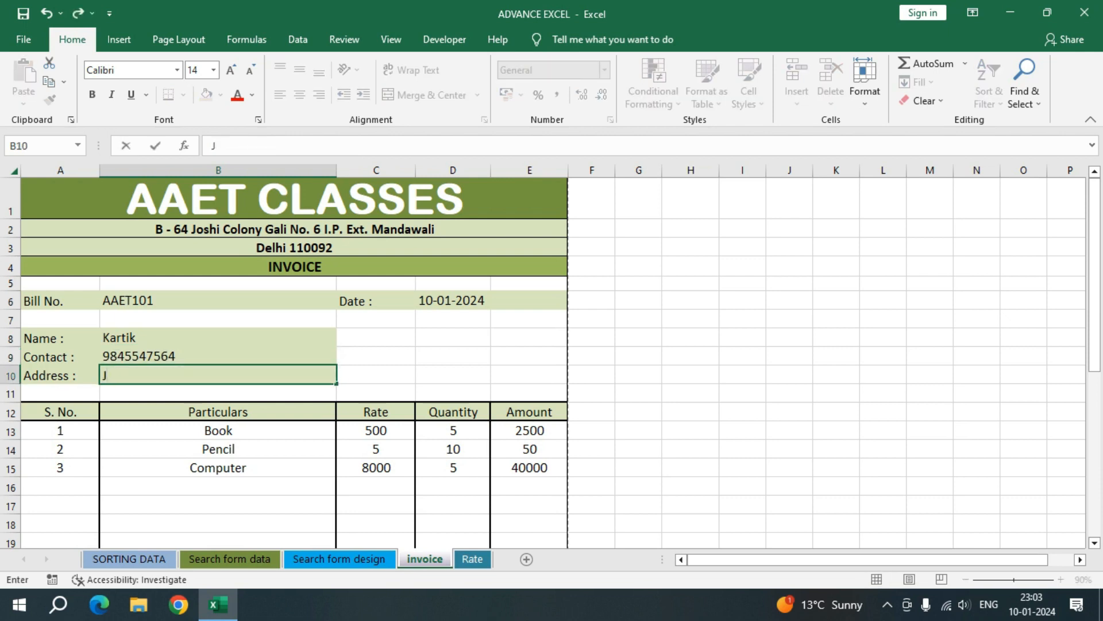
pyautogui.write('oshi colony')
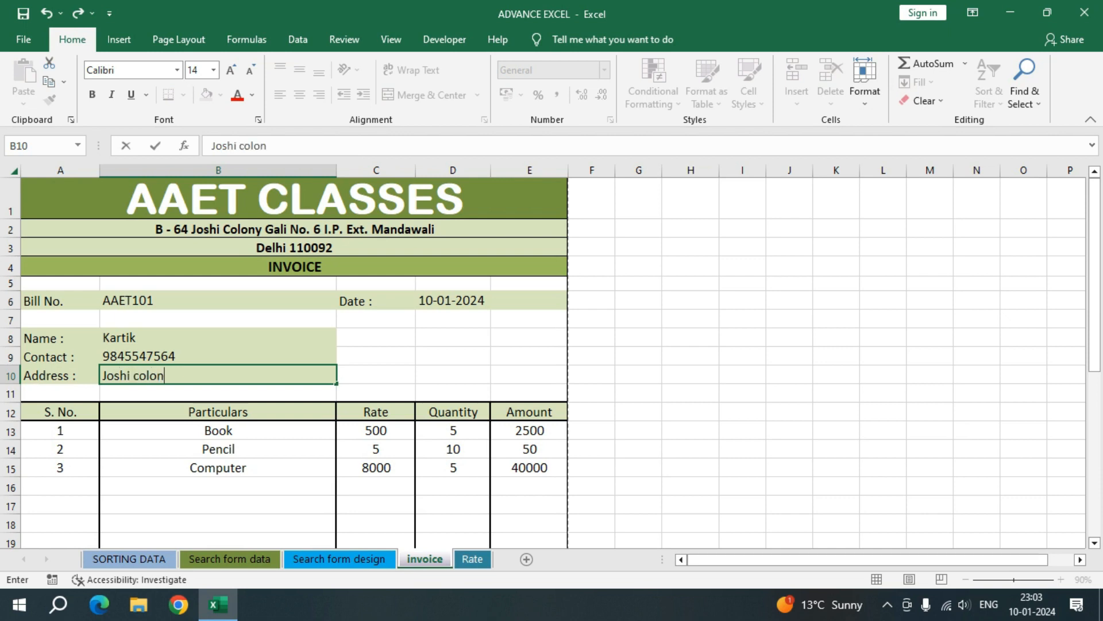
pyautogui.press('Return')
pyautogui.press('Return')
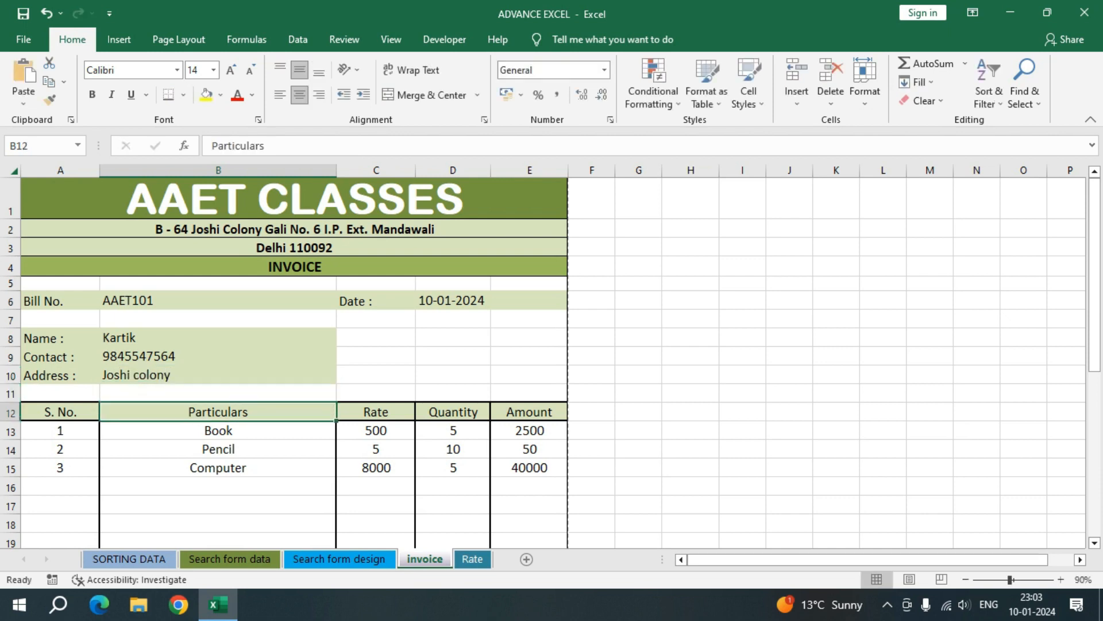
# Step: Check the filled-in invoice in the print preview and return to the sheet
pyautogui.scroll(-7, 551, 362)
pyautogui.scroll(3, 551, 362)
pyautogui.hotkey('ctrl', 'p')
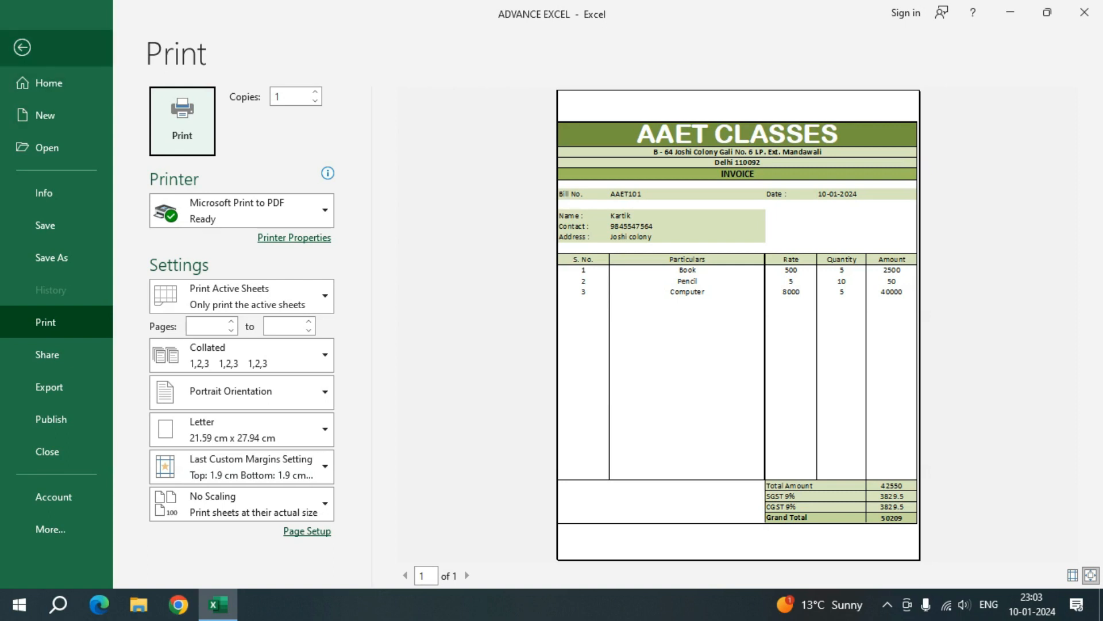
pyautogui.click(21, 47)
pyautogui.scroll(4, 552, 362)
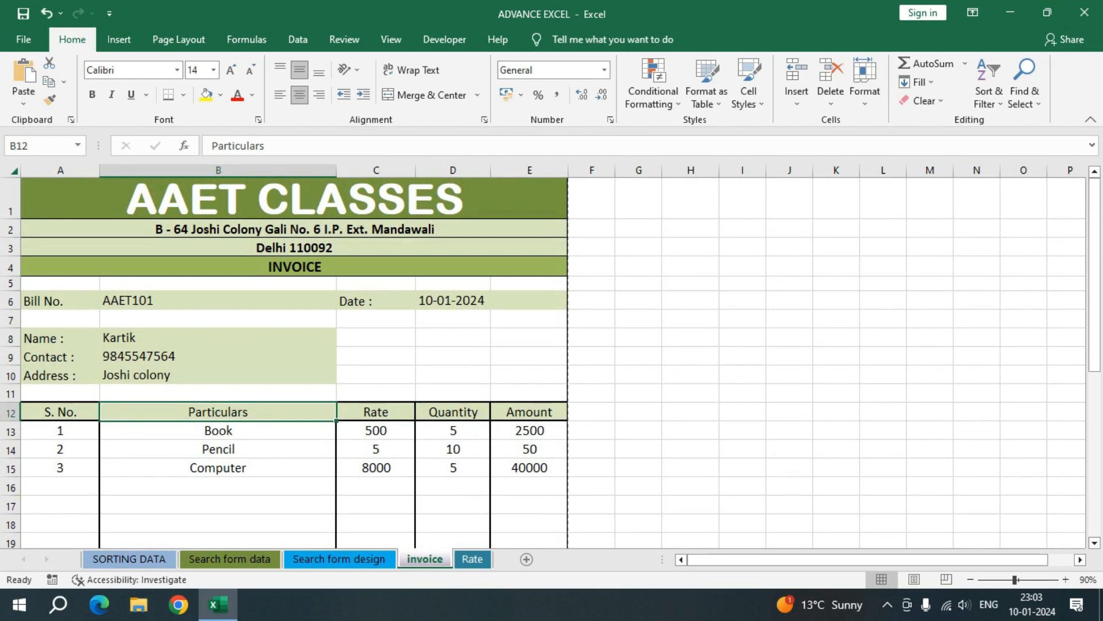
# Step: Clear the bill number in B6, the date in D6 and the customer's name in B8 one by one
pyautogui.click(217, 300)
pyautogui.press('Delete')
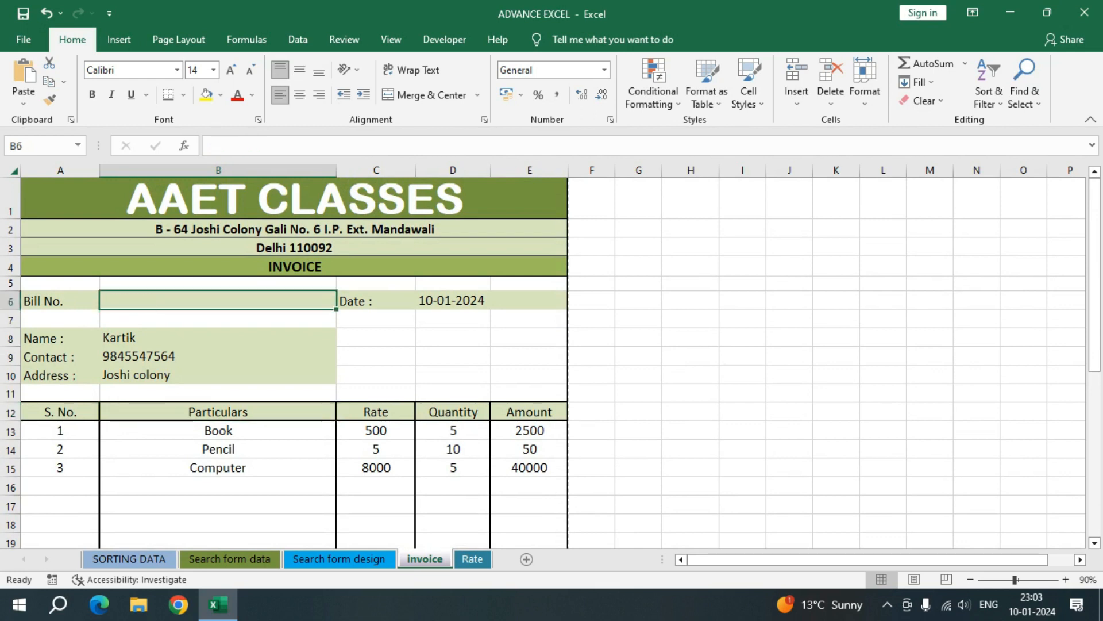
pyautogui.click(491, 300)
pyautogui.press('Delete')
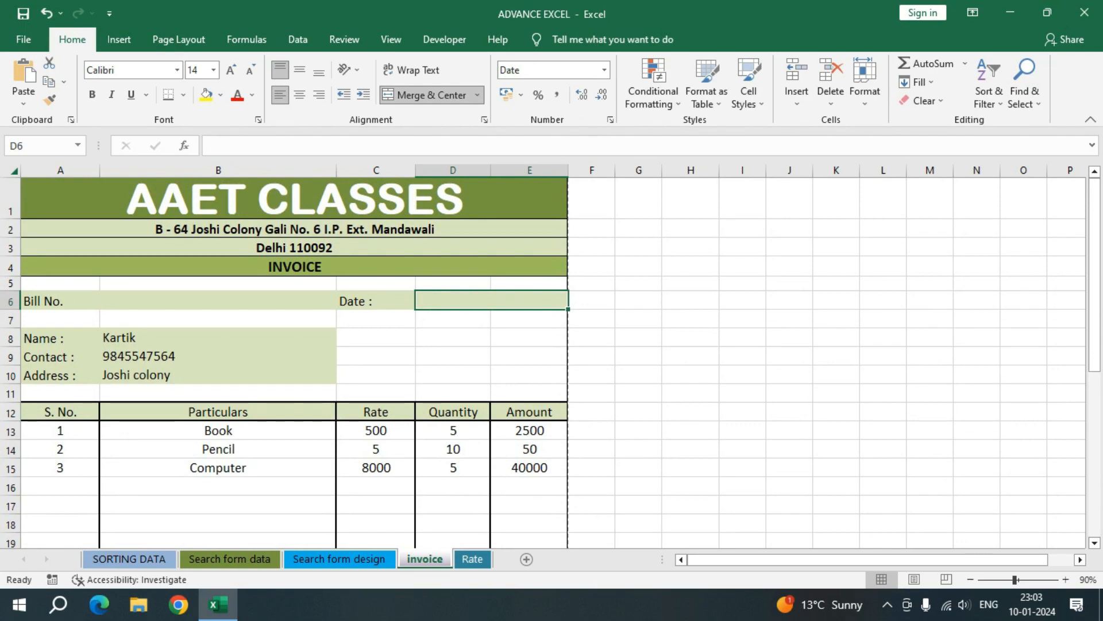
pyautogui.click(218, 337)
pyautogui.press('Delete')
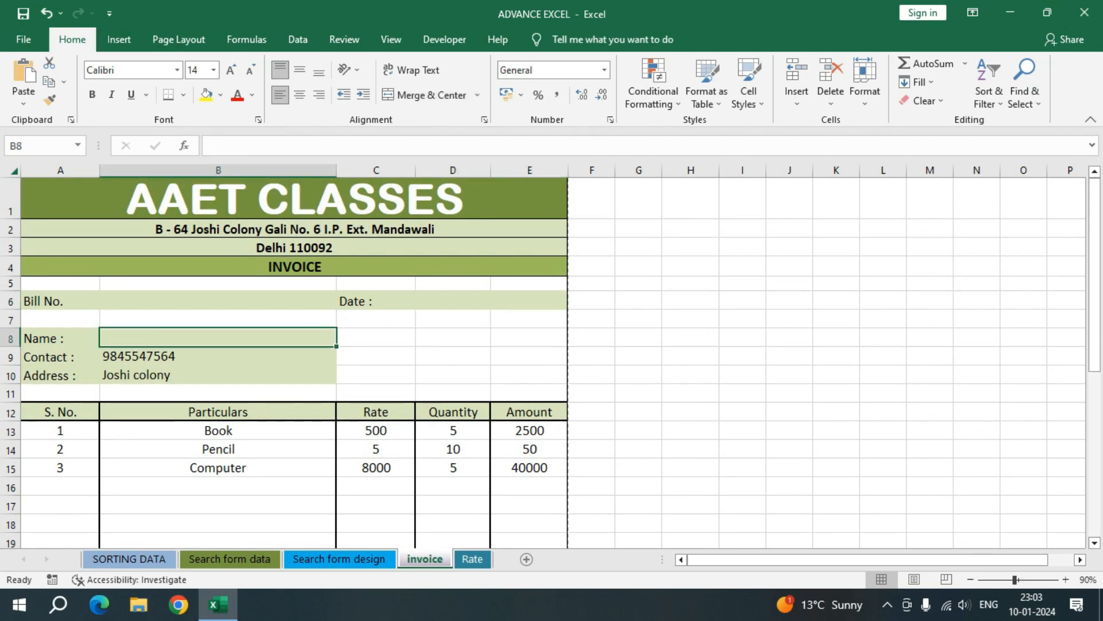
# Step: Undo the last three deletions to restore the customer's name, the date and the bill number
pyautogui.hotkey('ctrl', 'z')
pyautogui.hotkey('ctrl', 'z')
pyautogui.hotkey('ctrl', 'z')
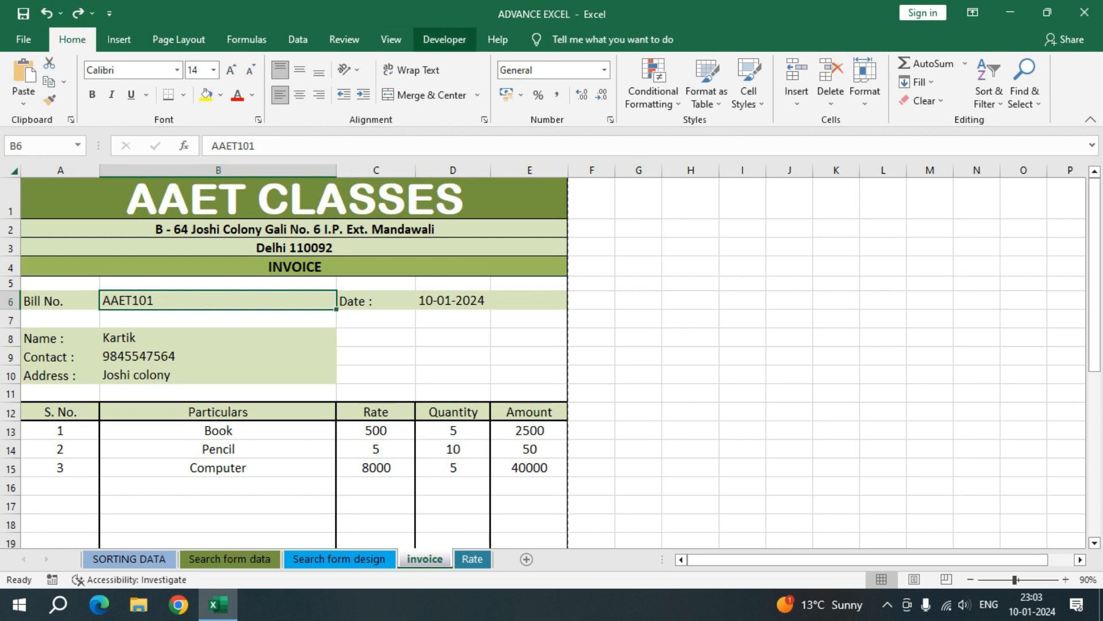
# Step: Start recording a macro named Macro1 with the shortcut Ctrl+Shift+Q, stored in This Workbook
pyautogui.click(444, 39)
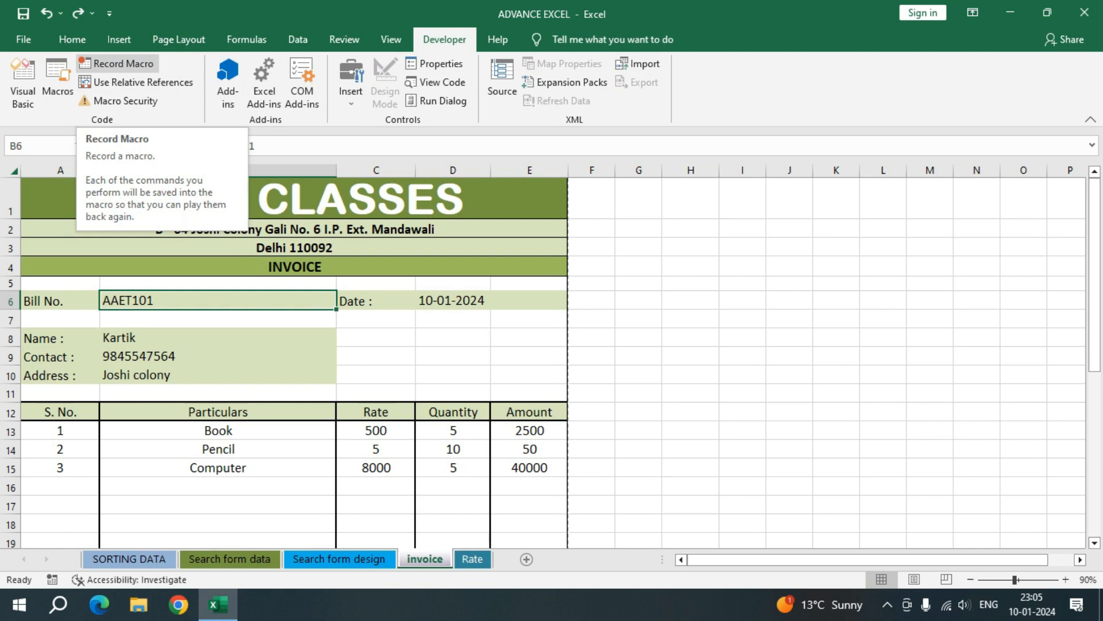
pyautogui.click(117, 63)
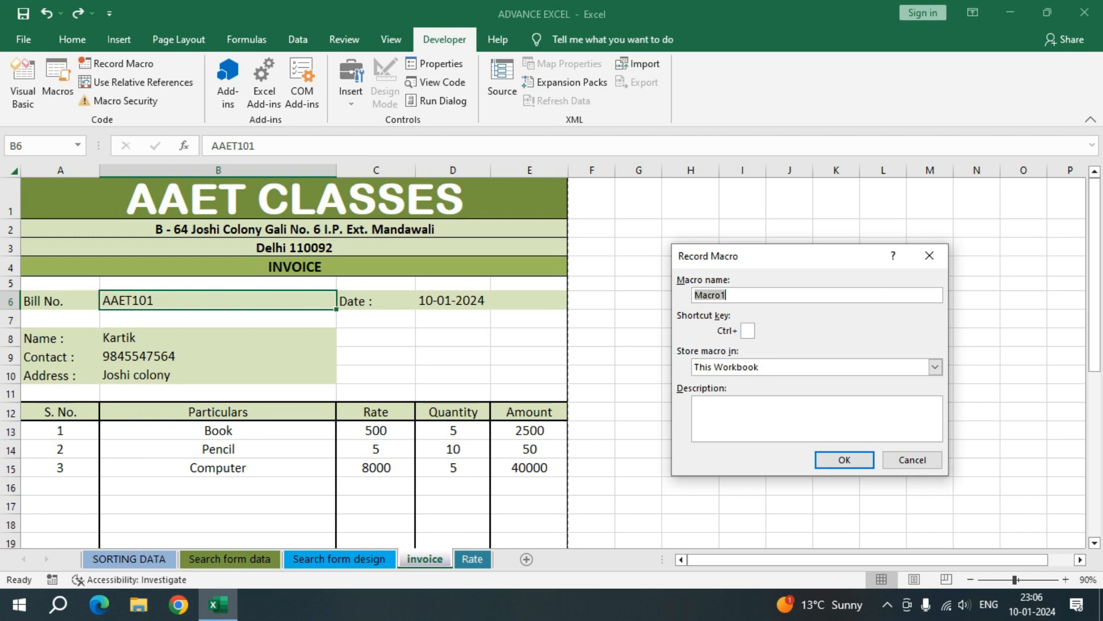
pyautogui.click(748, 331)
pyautogui.write('Q')
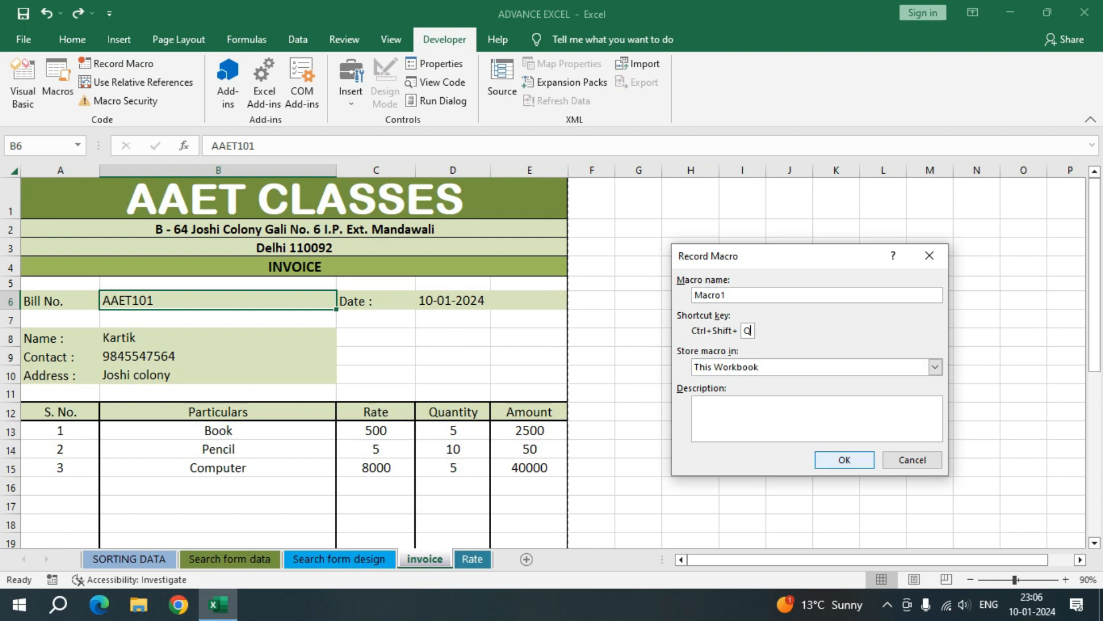
pyautogui.click(844, 459)
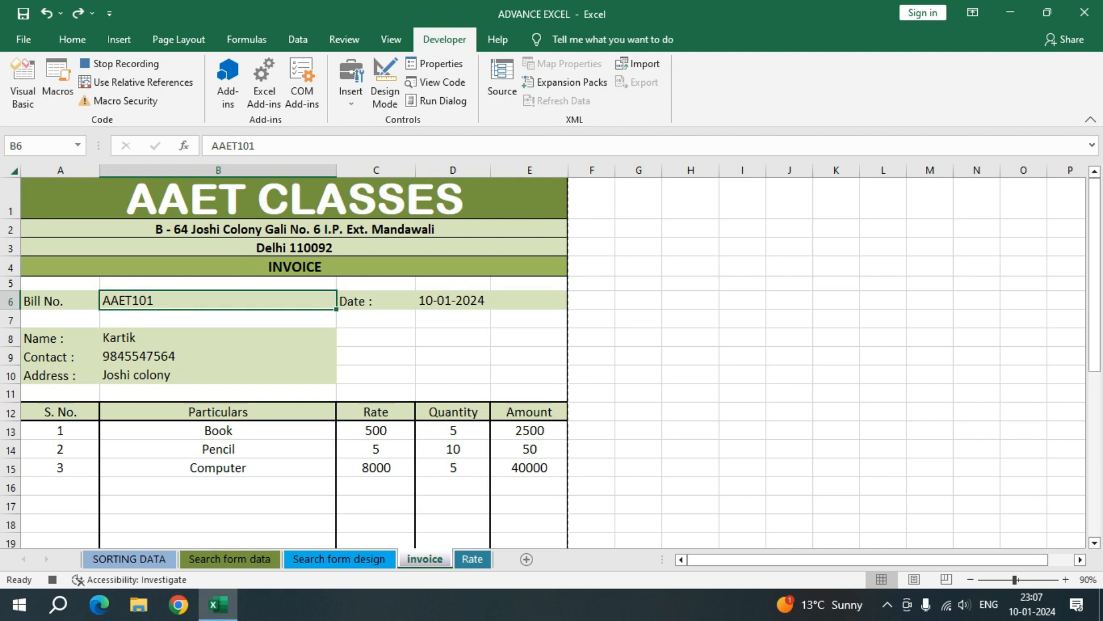
# Step: Clear the bill number in B6, the date in D6 and the name, contact and address in B8:B10
pyautogui.press('Delete')
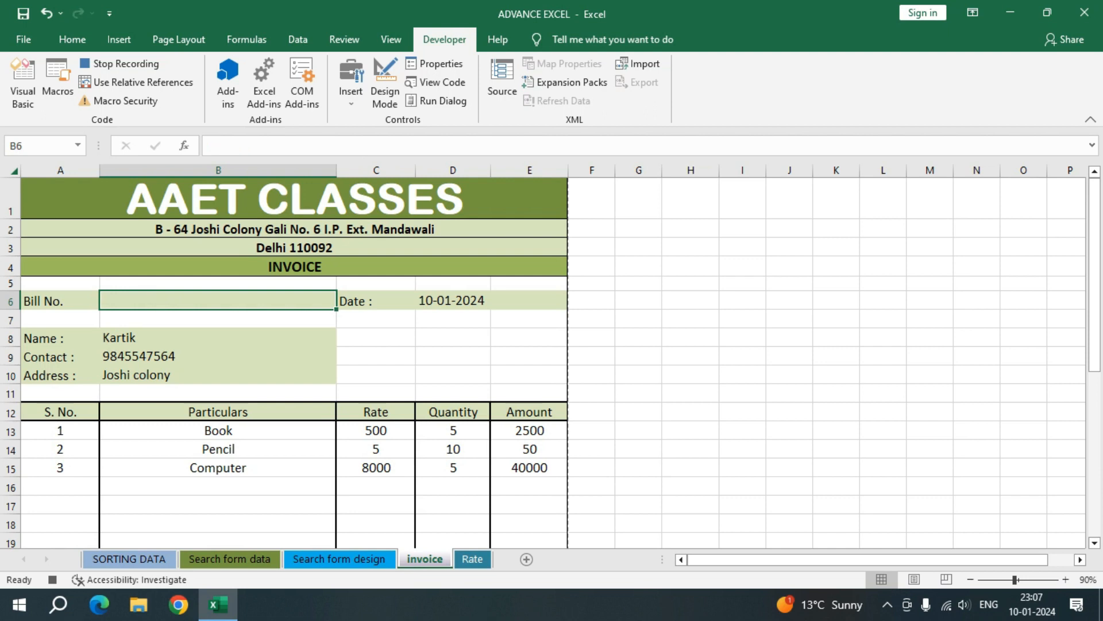
pyautogui.click(491, 300)
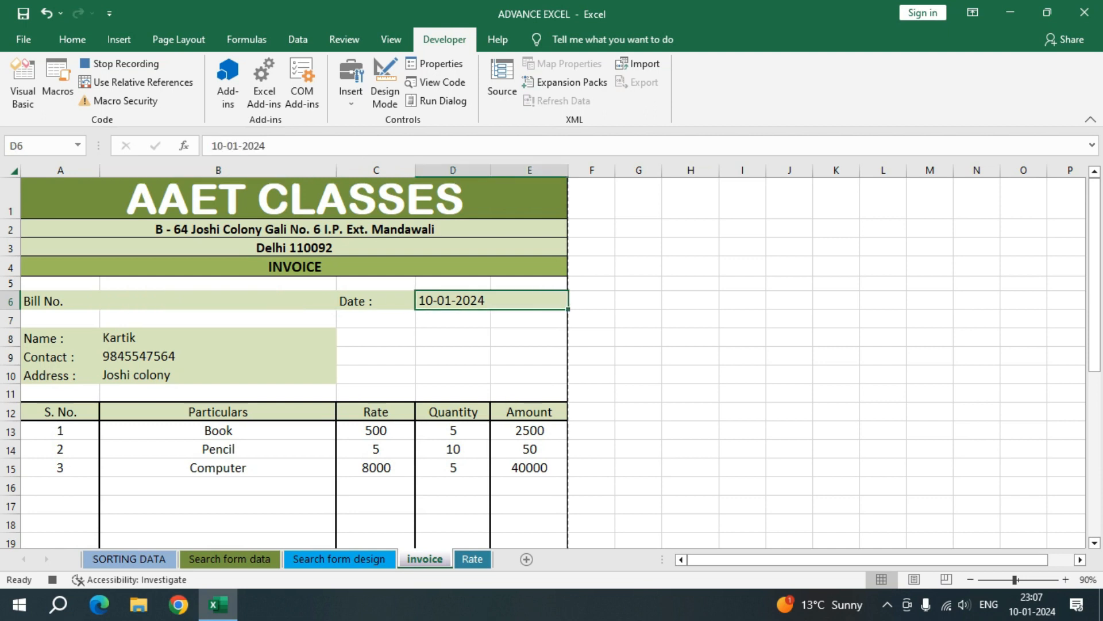
pyautogui.press('Delete')
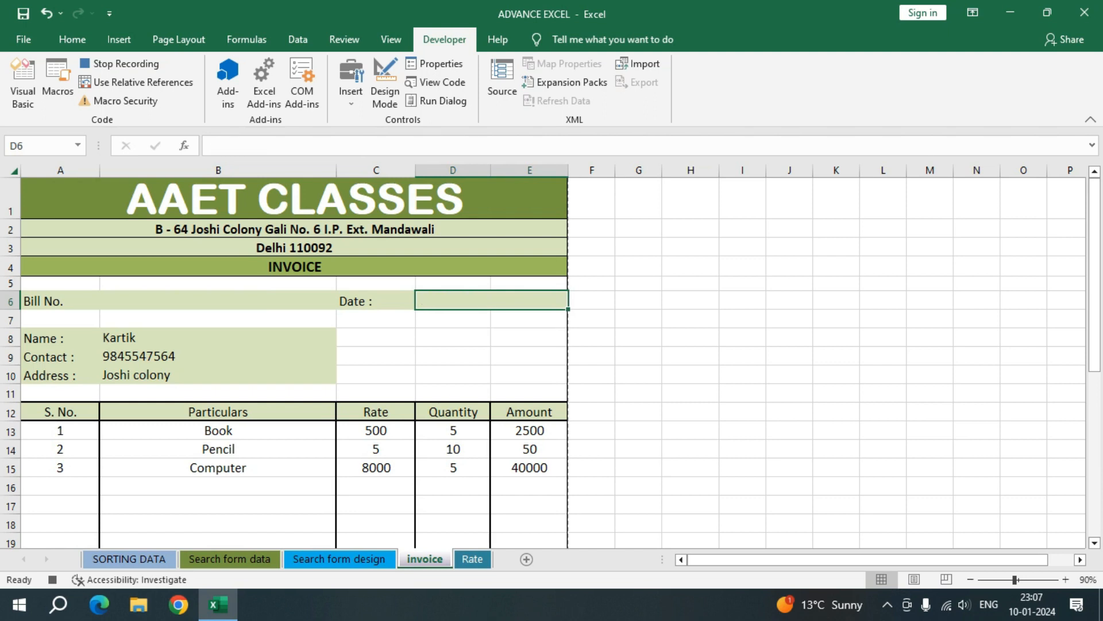
pyautogui.moveTo(218, 338); pyautogui.dragTo(218, 376)
pyautogui.press('Delete')
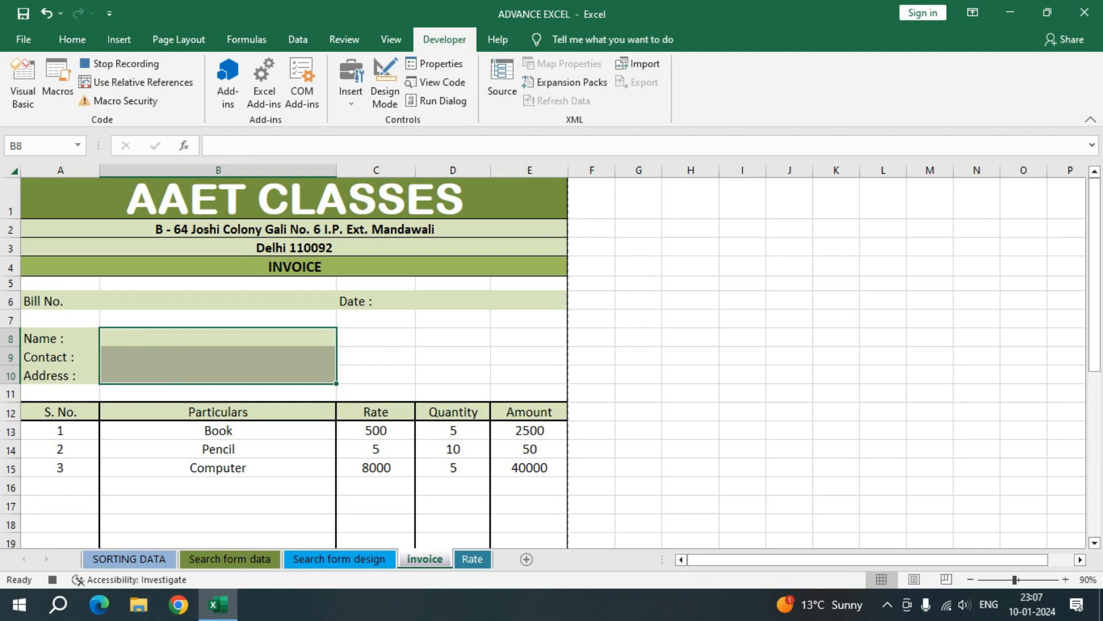
# Step: Clear all entries in the Particulars column of the item table, from B13 downward
pyautogui.moveTo(218, 430); pyautogui.dragTo(219, 467)
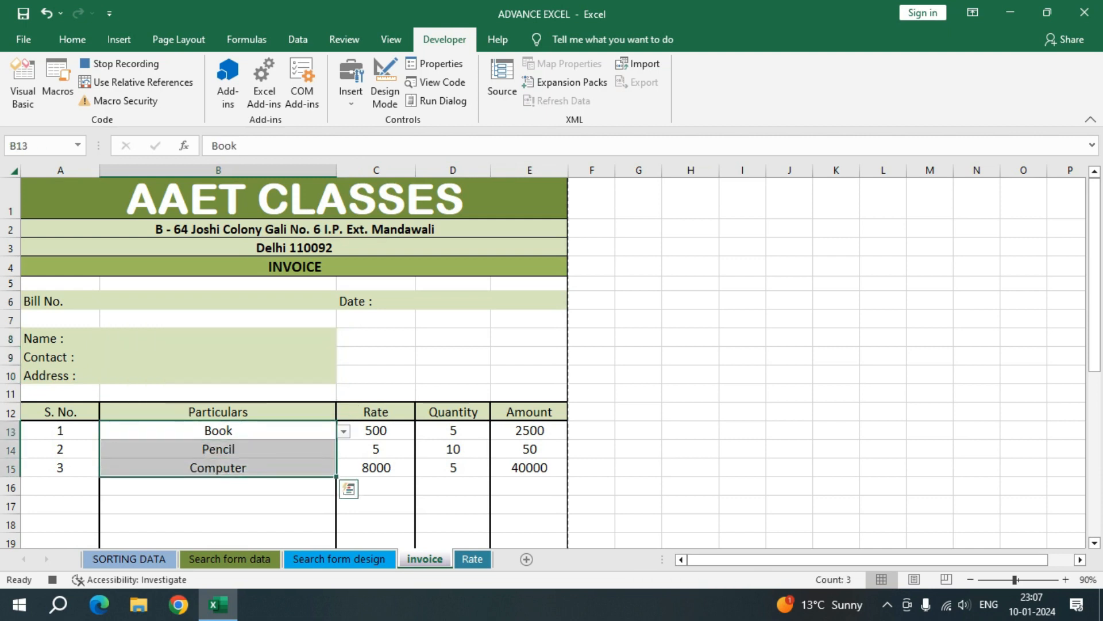
pyautogui.moveTo(218, 467)
pyautogui.mouseDown()
pyautogui.moveTo(218, 546)
pyautogui.moveTo(219, 449)
pyautogui.mouseUp()
pyautogui.scroll(5, 551, 356)
pyautogui.press('Delete')
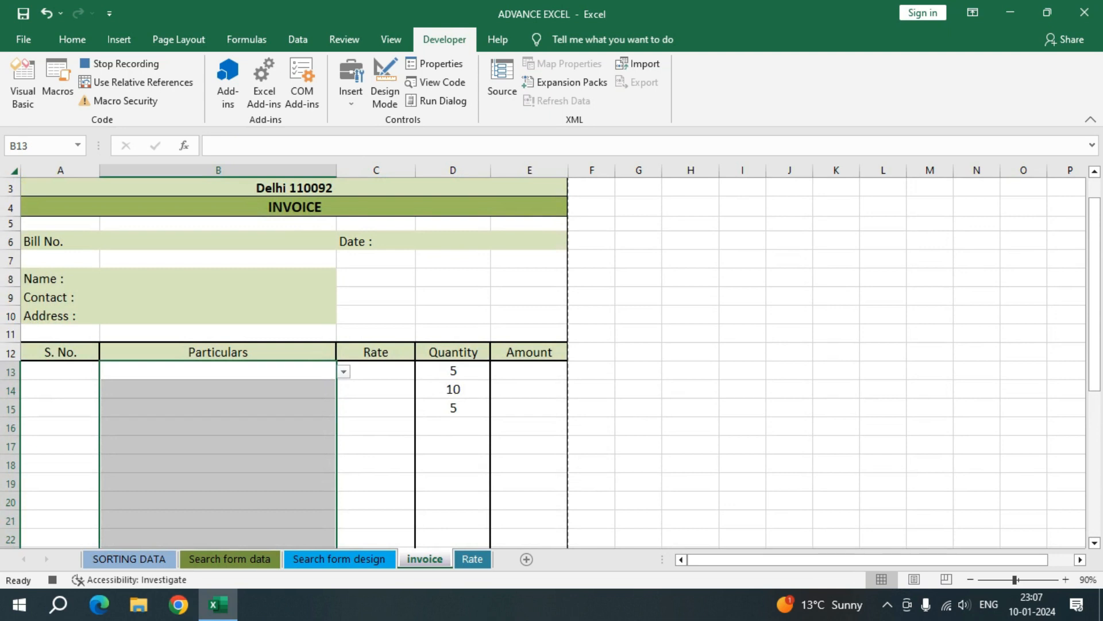
# Step: Clear all quantities in the item table, D13:D32
pyautogui.moveTo(453, 371); pyautogui.dragTo(483, 460)
pyautogui.scroll(5, 552, 357)
pyautogui.press('Delete')
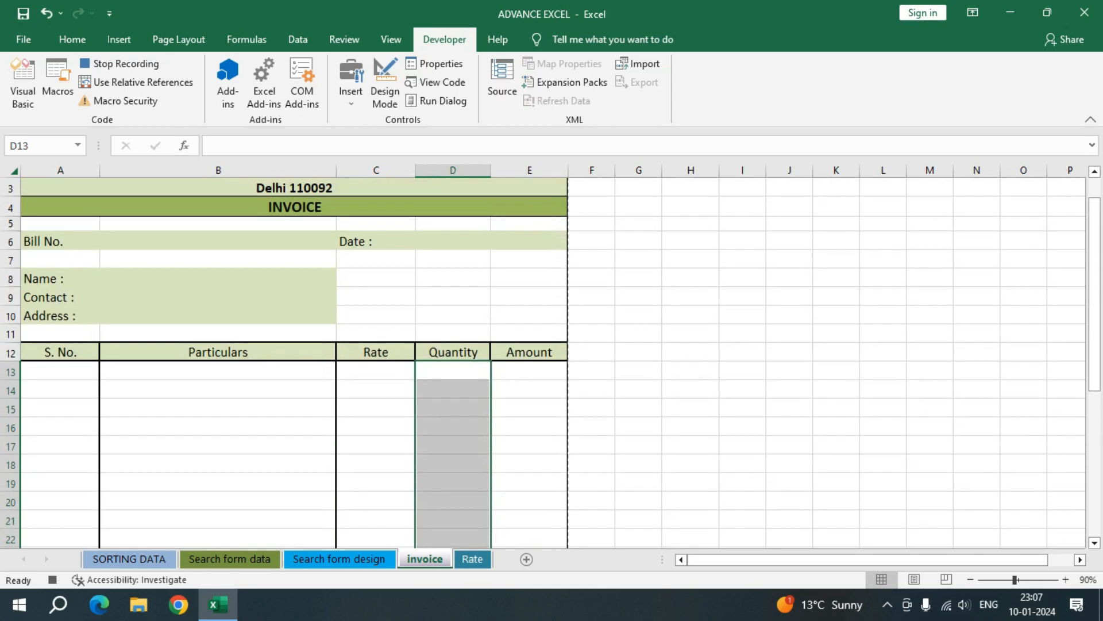
# Step: Check the cleared invoice down to its totals, stop recording the macro and select the bill number field B6
pyautogui.scroll(-8, 552, 362)
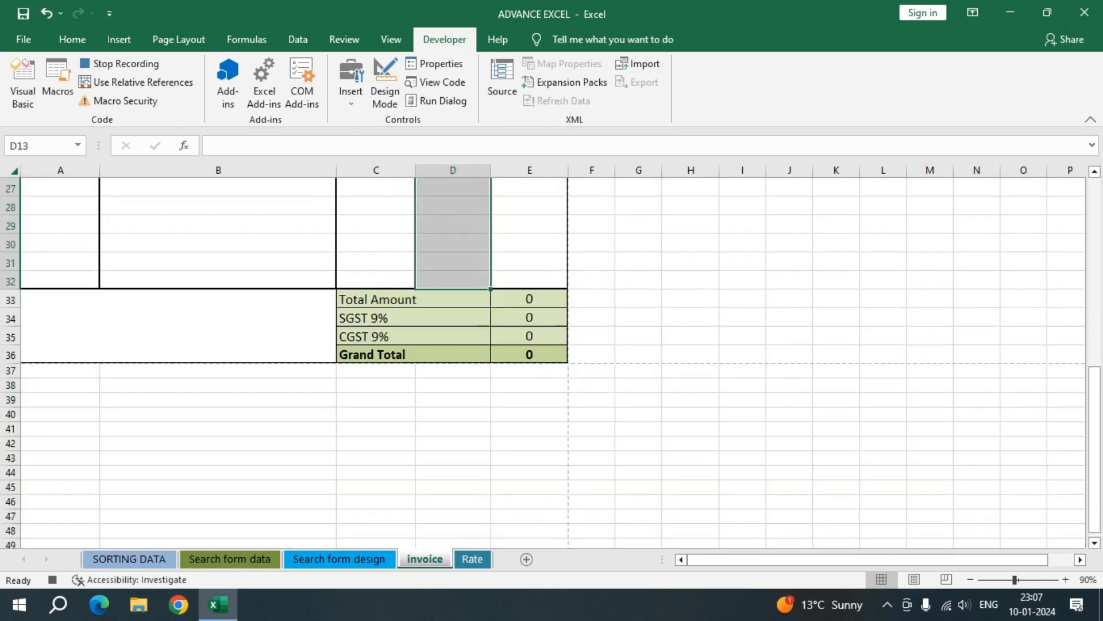
pyautogui.scroll(9, 552, 362)
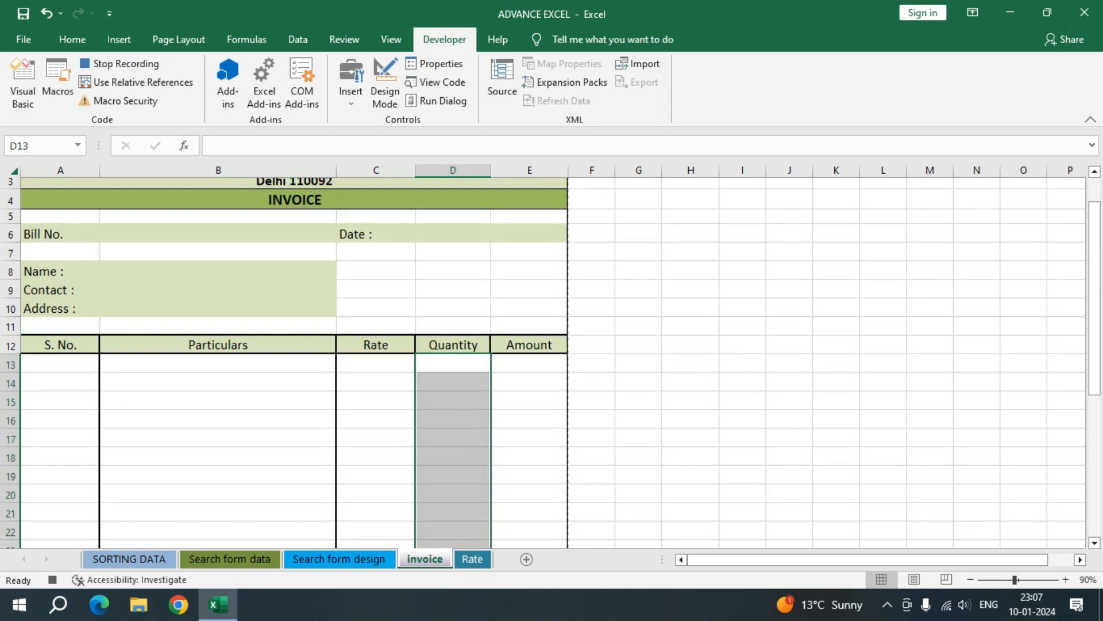
pyautogui.click(120, 63)
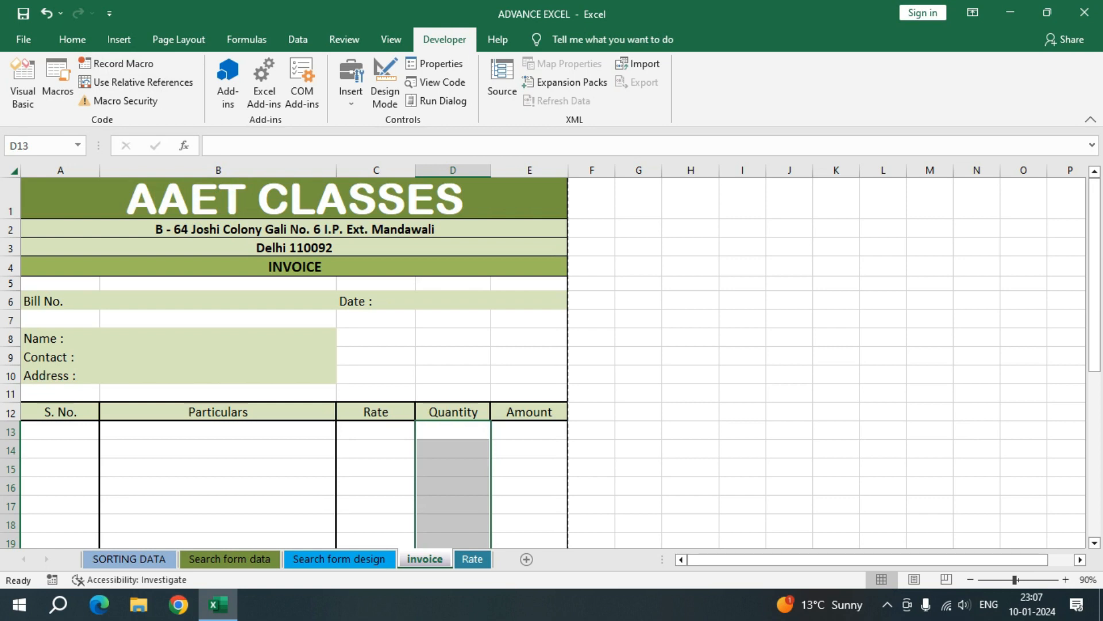
pyautogui.click(218, 300)
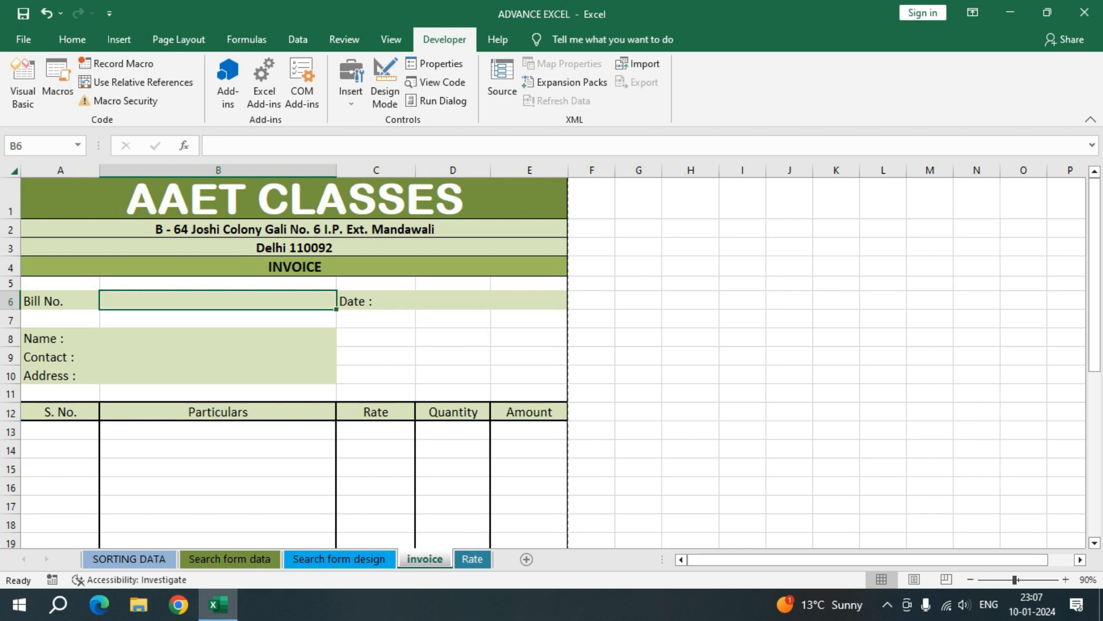
# Step: Enter AAET102 as the bill number in B6 and today's date, 10-01-2024, in D6
pyautogui.write('AAE')
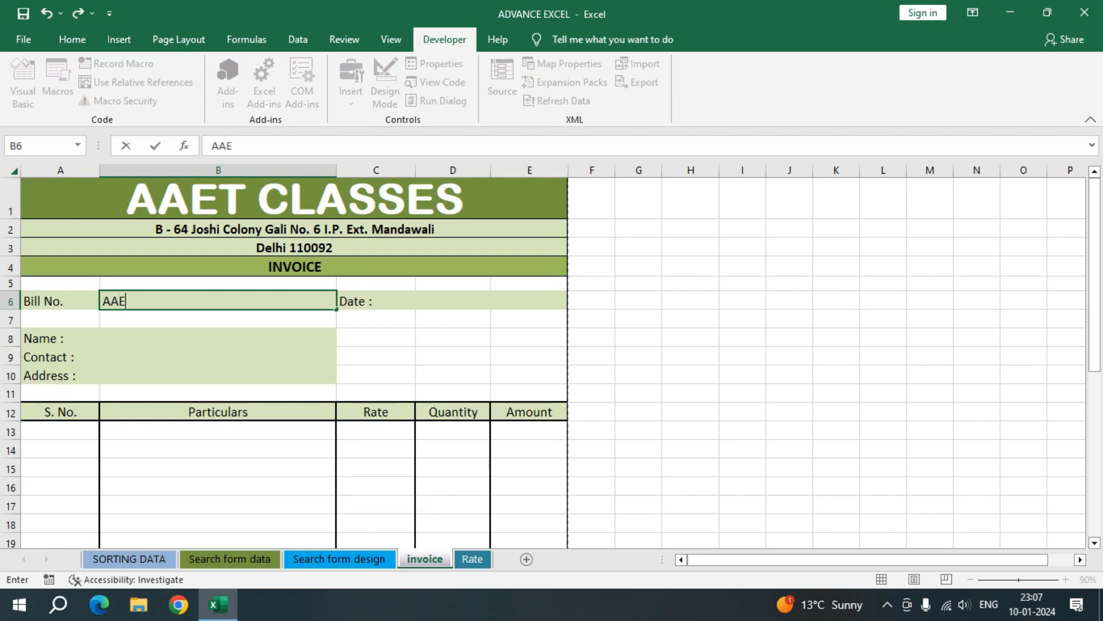
pyautogui.write('T102')
pyautogui.press('Tab')
pyautogui.press('Tab')
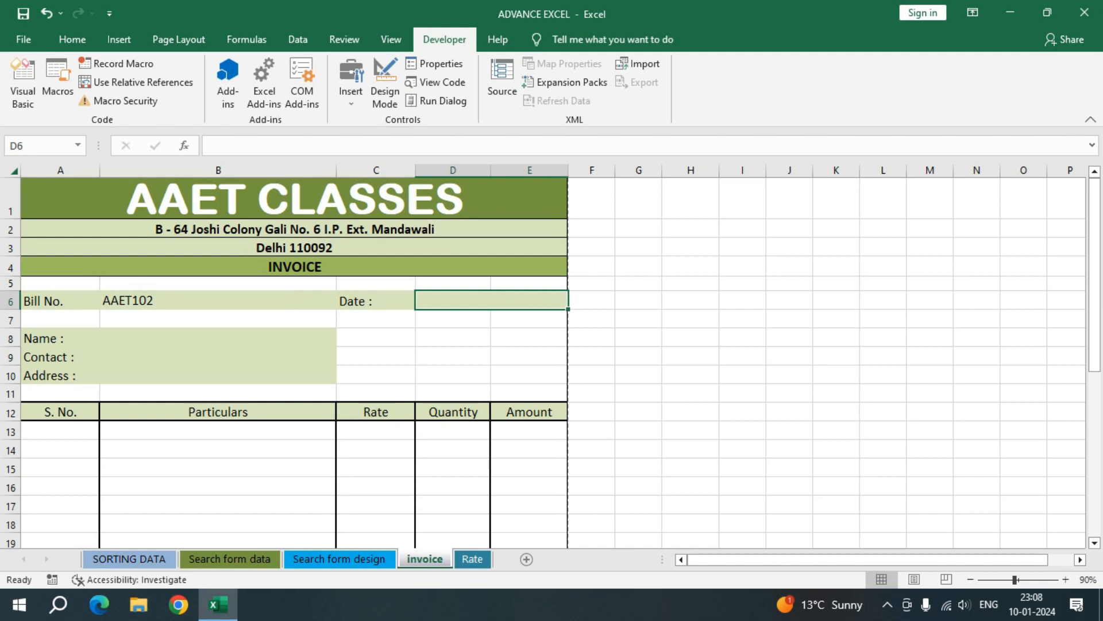
pyautogui.hotkey('ctrl', ';')
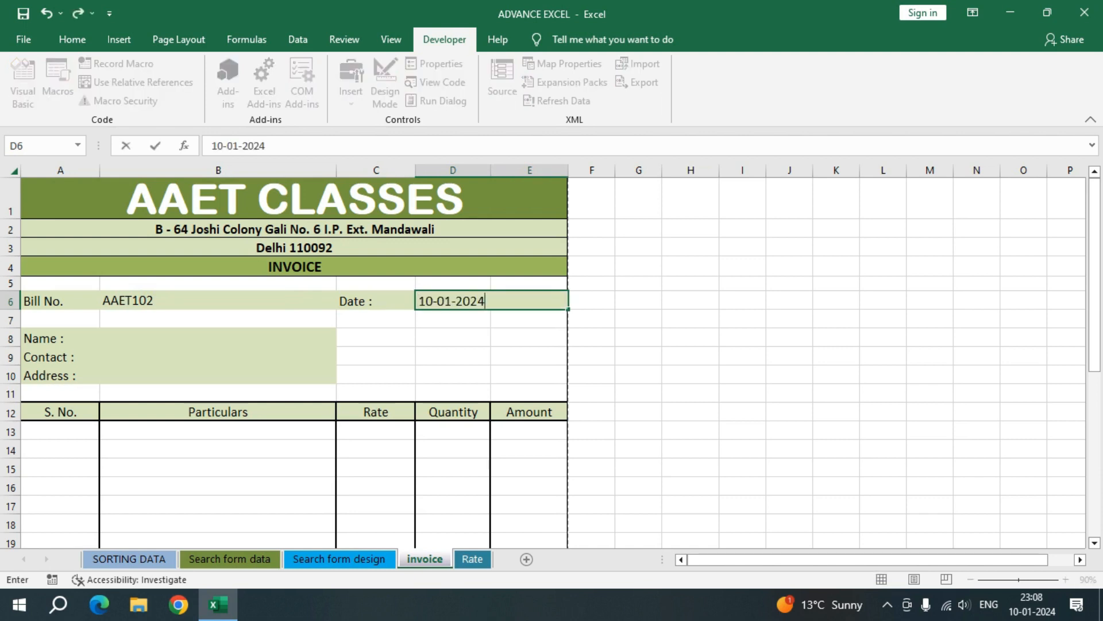
pyautogui.press('Return')
pyautogui.press('Return')
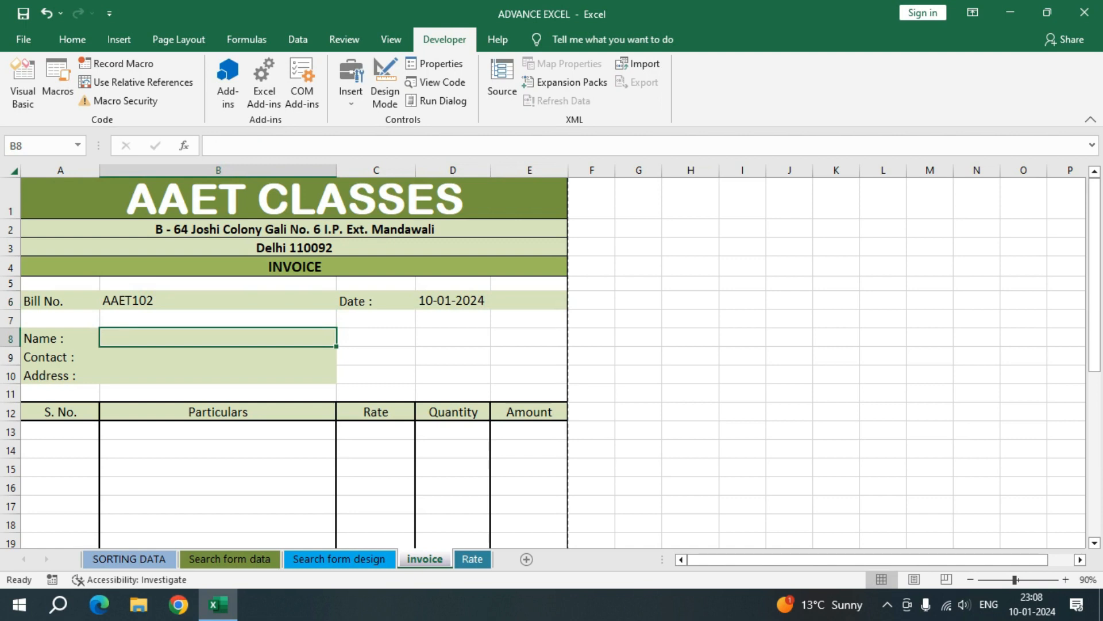
# Step: Fill in the customer's name, contact number and address in B8:B10
pyautogui.press('Return')
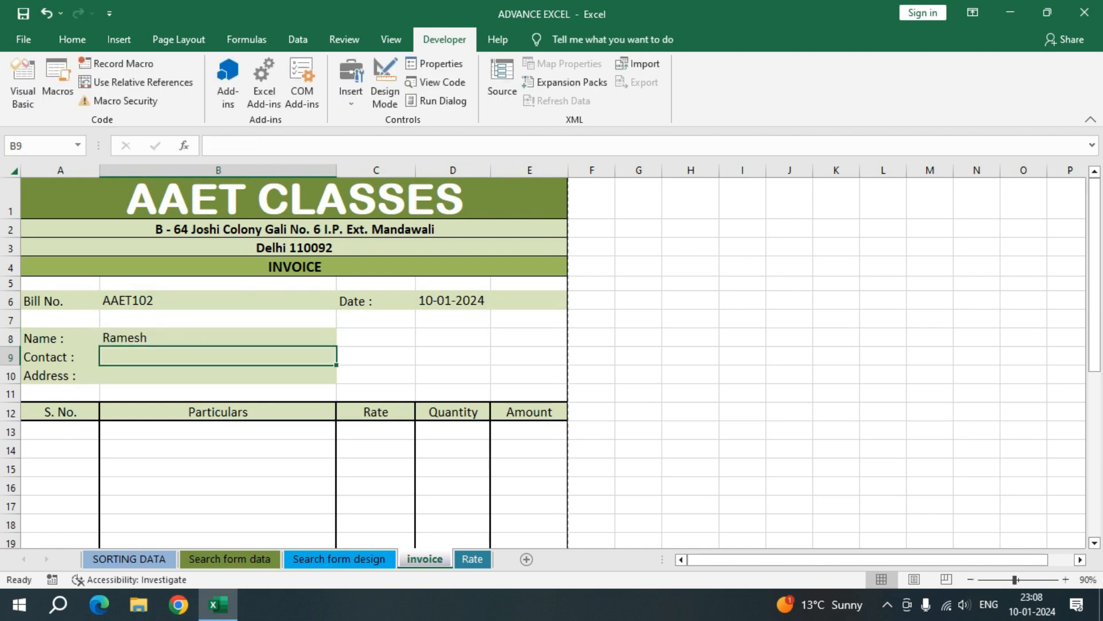
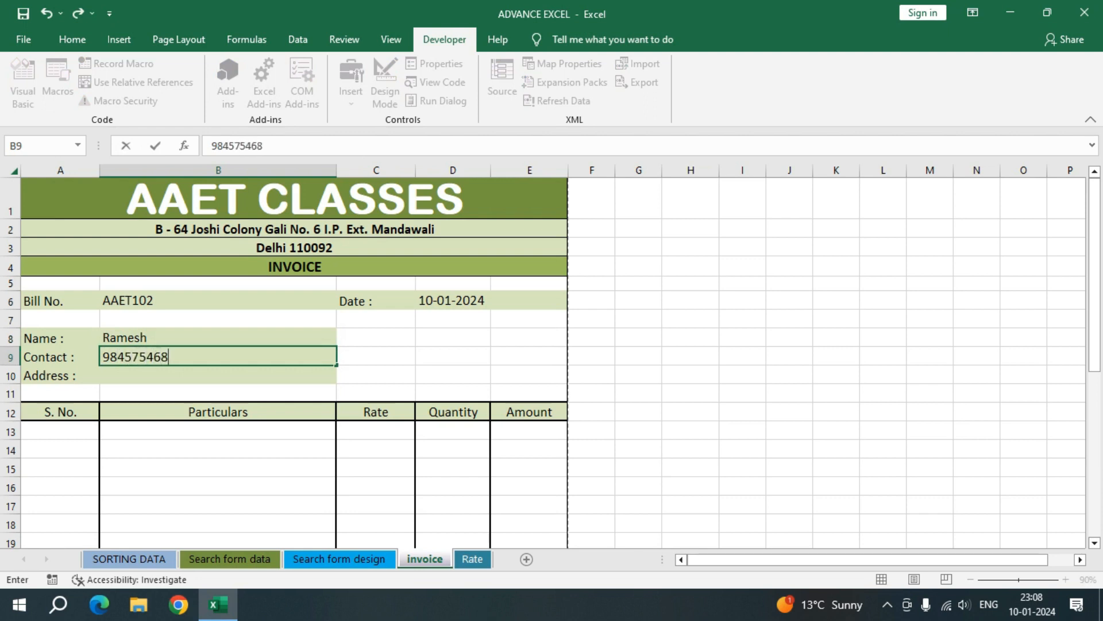
pyautogui.press('Return')
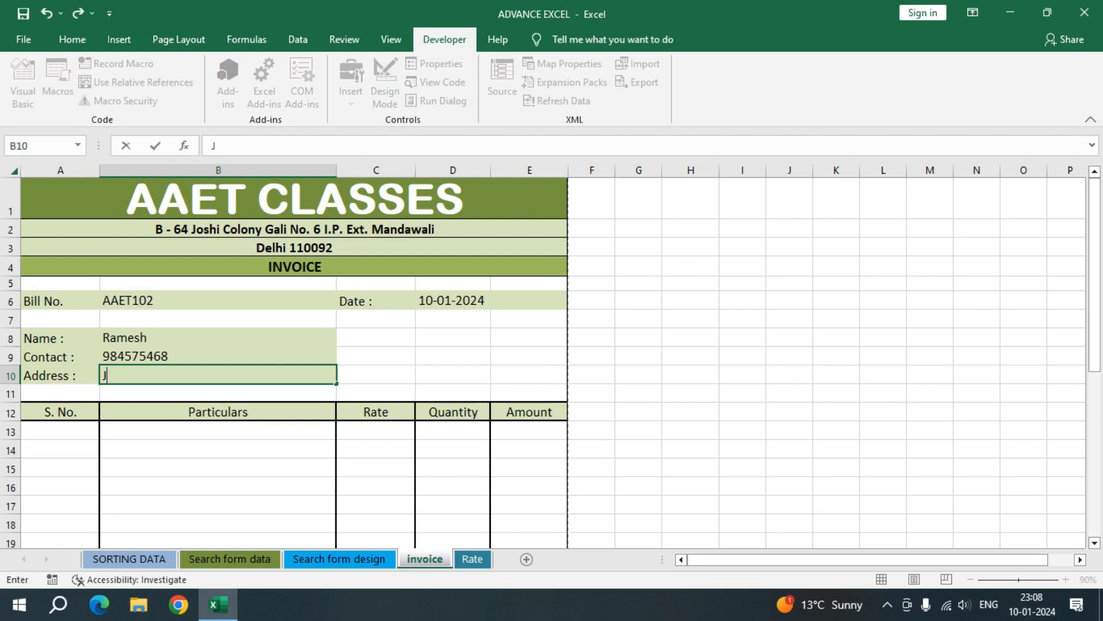
pyautogui.press('Return')
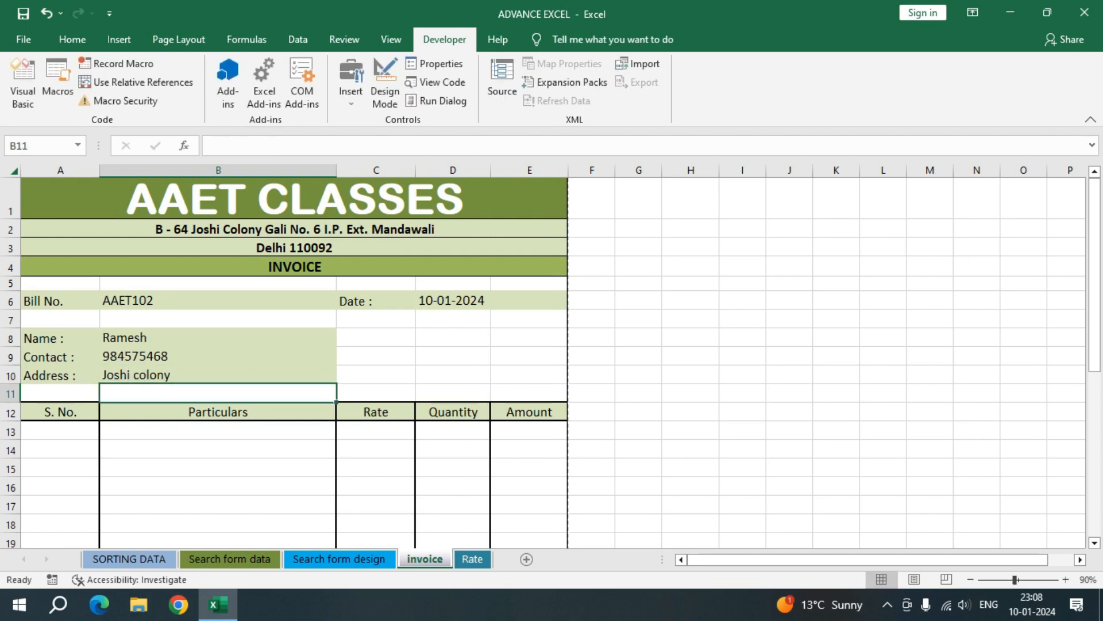
# Step: Choose Tea as the first item in the Particulars column, B13
pyautogui.click(218, 431)
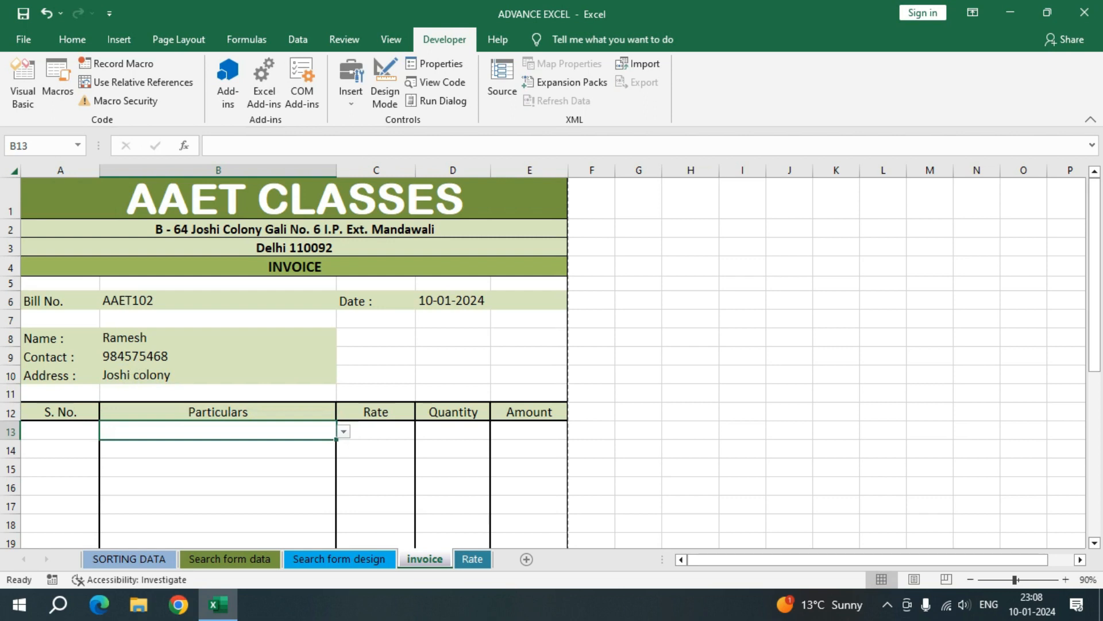
pyautogui.click(344, 431)
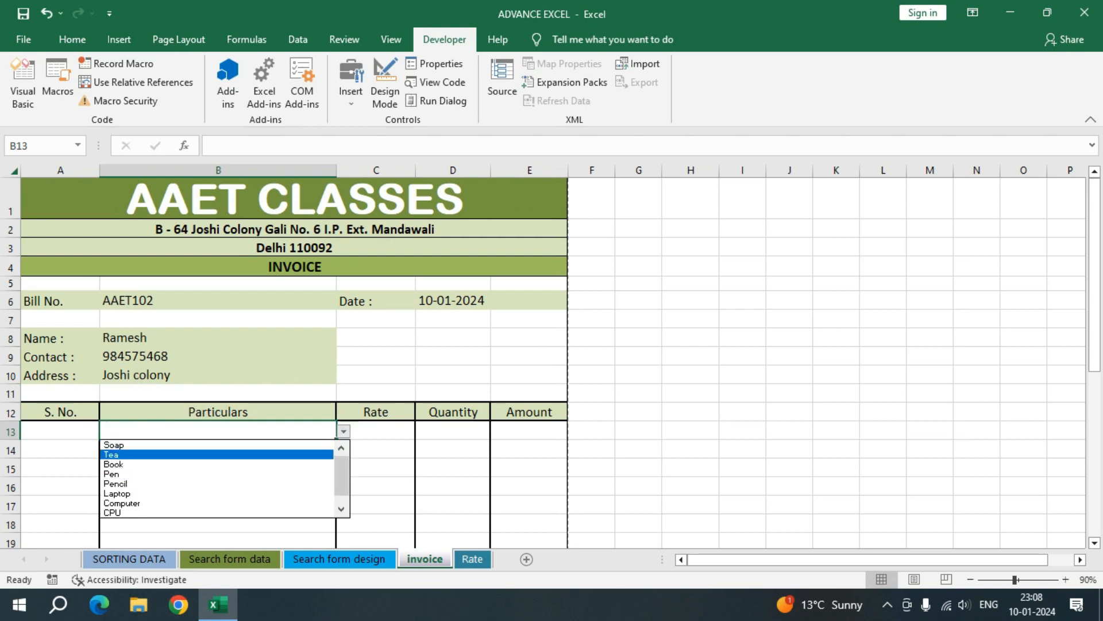
pyautogui.press('Return')
pyautogui.press('Return')
# Step: Choose Pencil as the second item in the Particulars column, B14
pyautogui.click(343, 449)
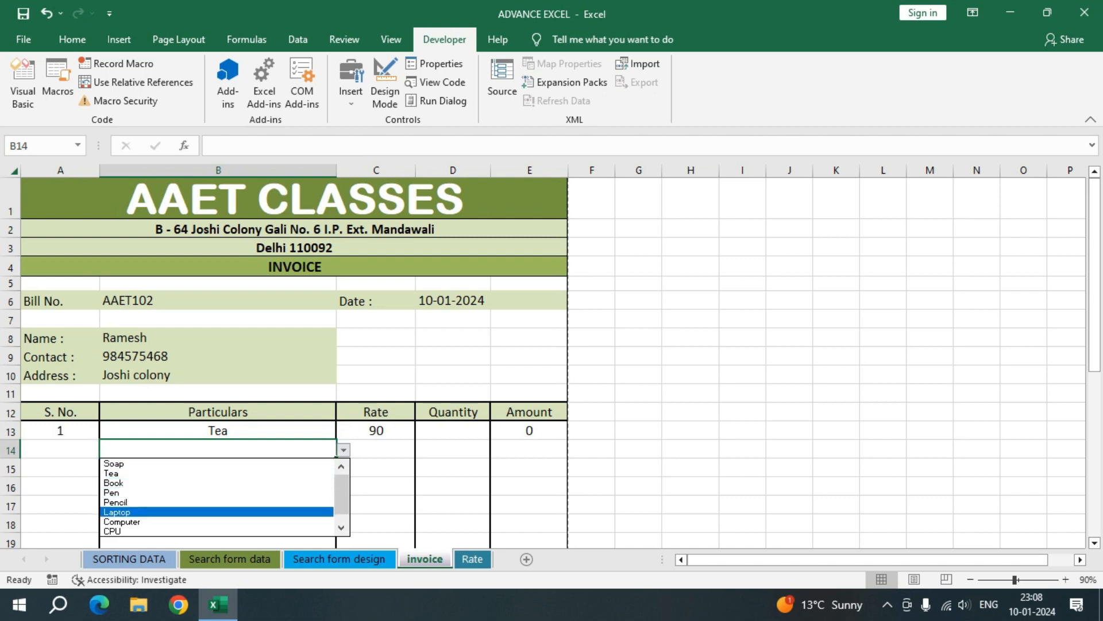
pyautogui.press('Up')
pyautogui.press('Return')
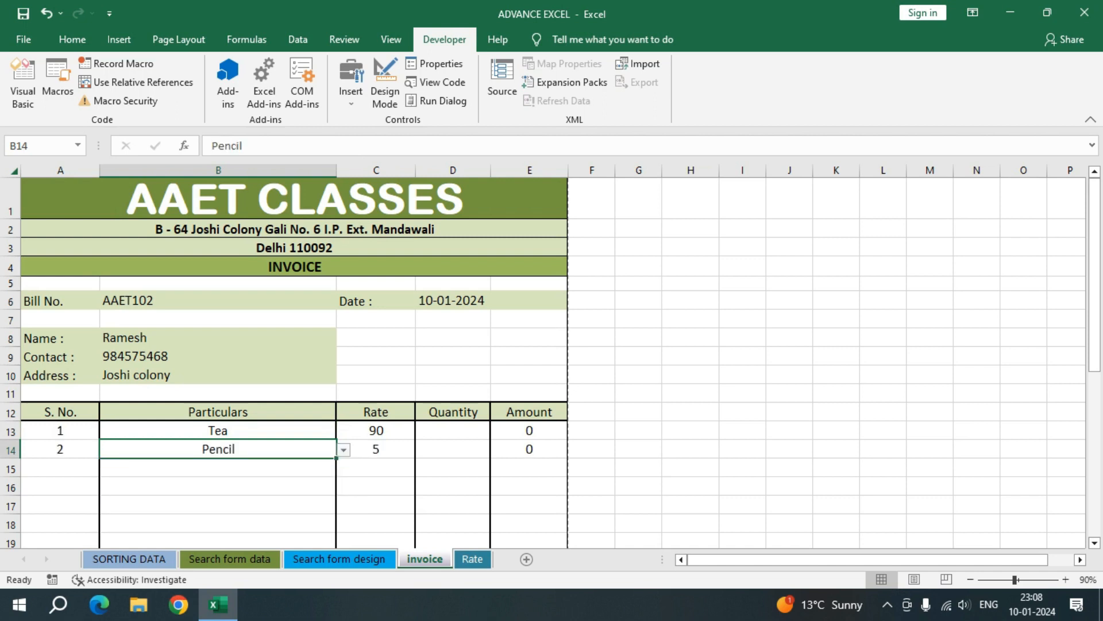
# Step: Change the second item in B14 to Laptop
pyautogui.hotkey('alt', 'Down')
pyautogui.press('Down')
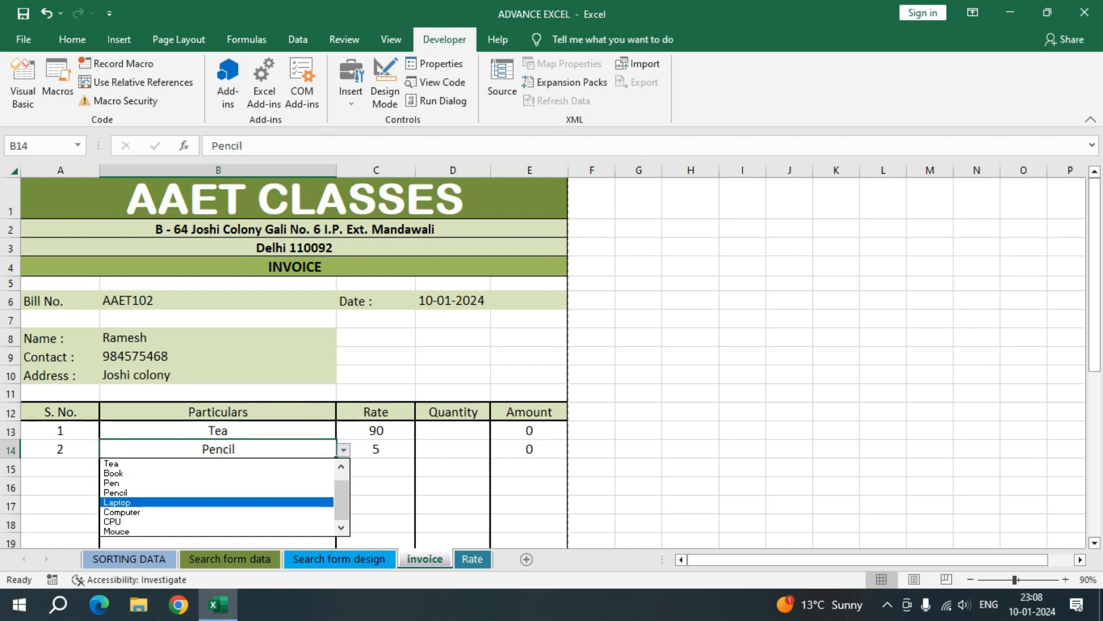
pyautogui.press('Return')
pyautogui.hotkey('alt', 'Down')
pyautogui.press('Escape')
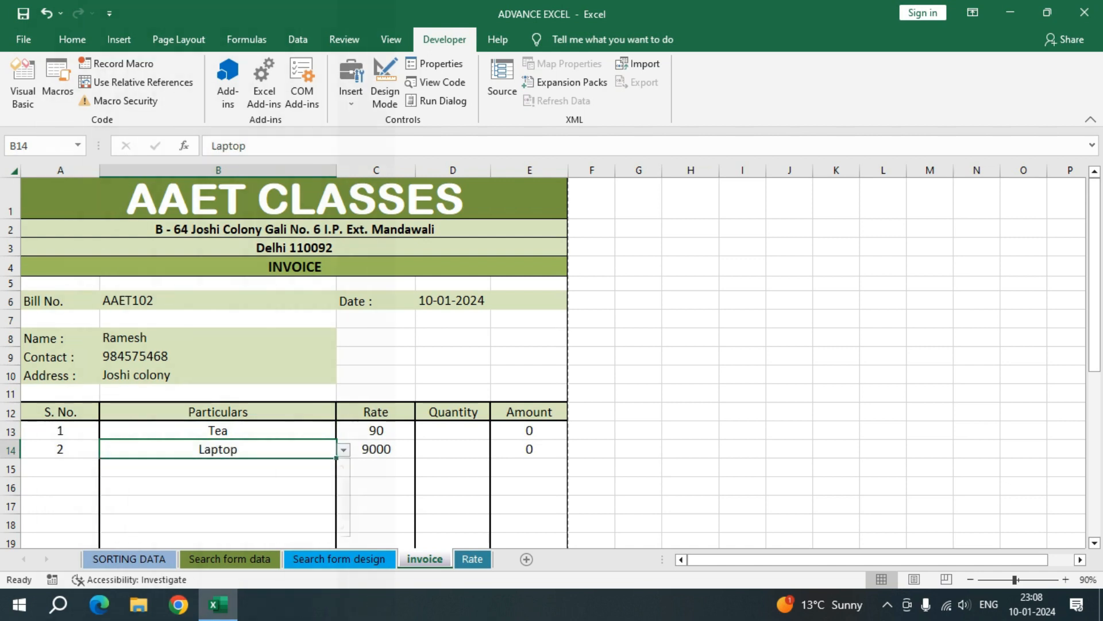
# Step: Choose Mouce as the third item in the Particulars column, B15
pyautogui.press('Down')
pyautogui.hotkey('alt', 'Down')
pyautogui.press('Down')
pyautogui.press('Down')
pyautogui.press('Down')
pyautogui.press('Down')
pyautogui.press('Down')
pyautogui.press('Down')
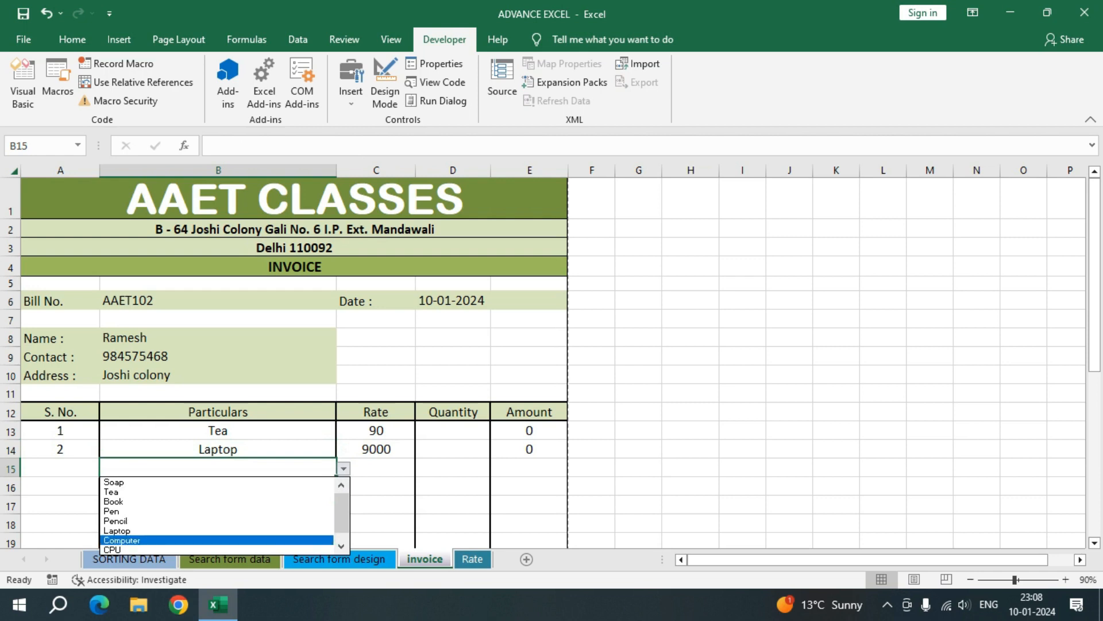
pyautogui.press('Down')
pyautogui.press('Down')
pyautogui.press('Down')
pyautogui.press('Down')
pyautogui.press('Down')
pyautogui.press('Down')
pyautogui.press('Down')
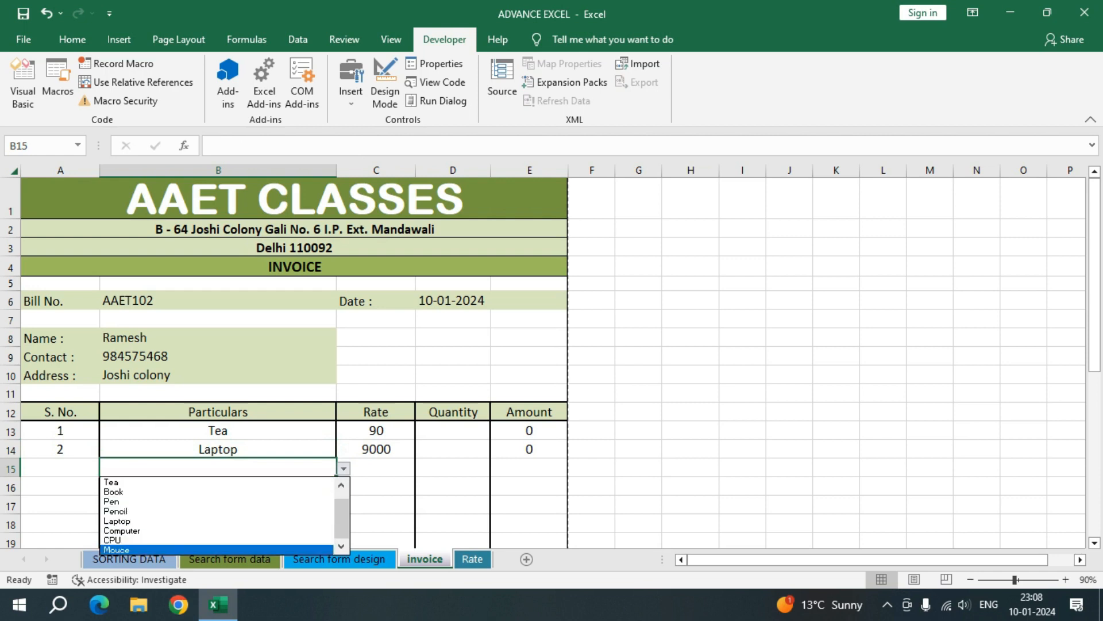
pyautogui.press('Return')
# Step: Enter the quantities 50 for Tea, 5 for Laptop and 10 for Mouce in D13:D15
pyautogui.click(452, 431)
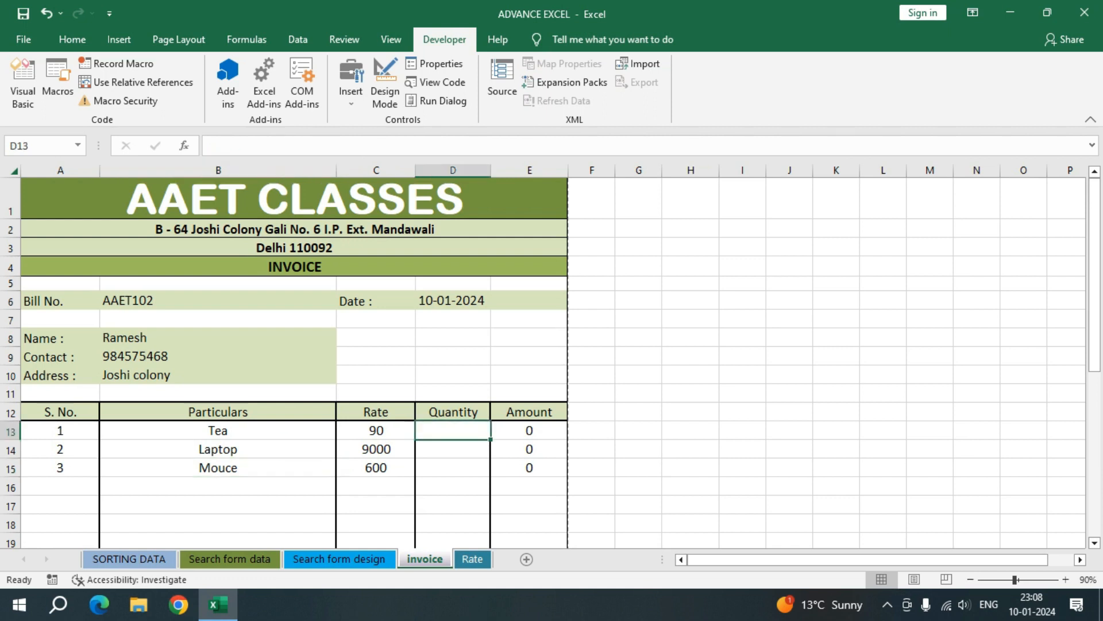
pyautogui.write('50')
pyautogui.press('Return')
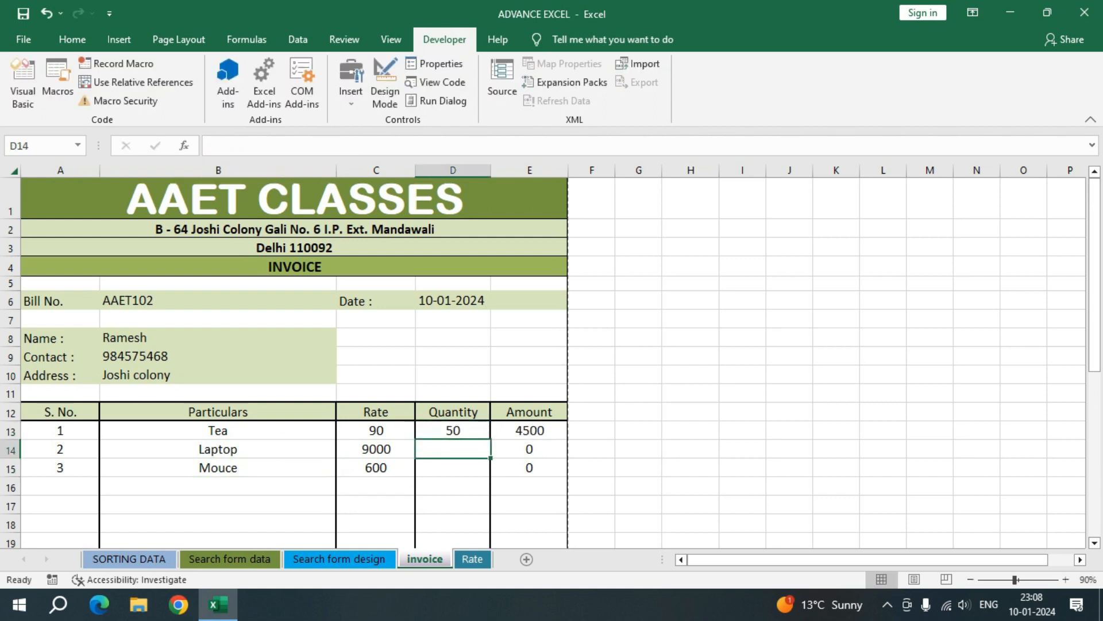
pyautogui.write('5')
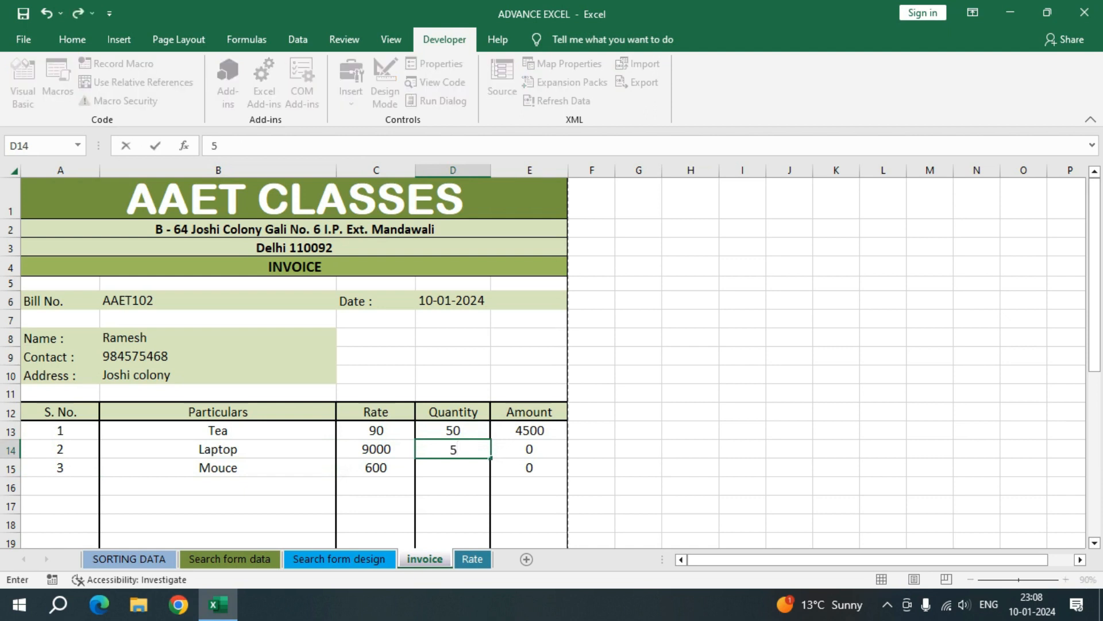
pyautogui.press('Return')
pyautogui.write('10')
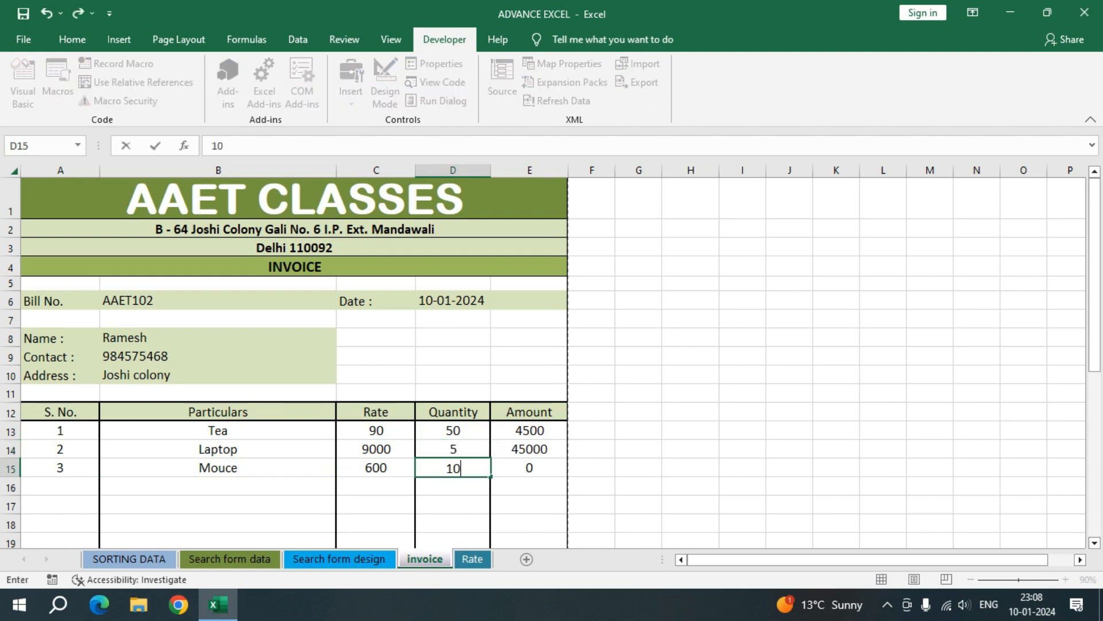
pyautogui.press('Return')
# Step: Check the invoice totals and its print preview, then return to the start of the invoice sheet
pyautogui.scroll(-8, 551, 362)
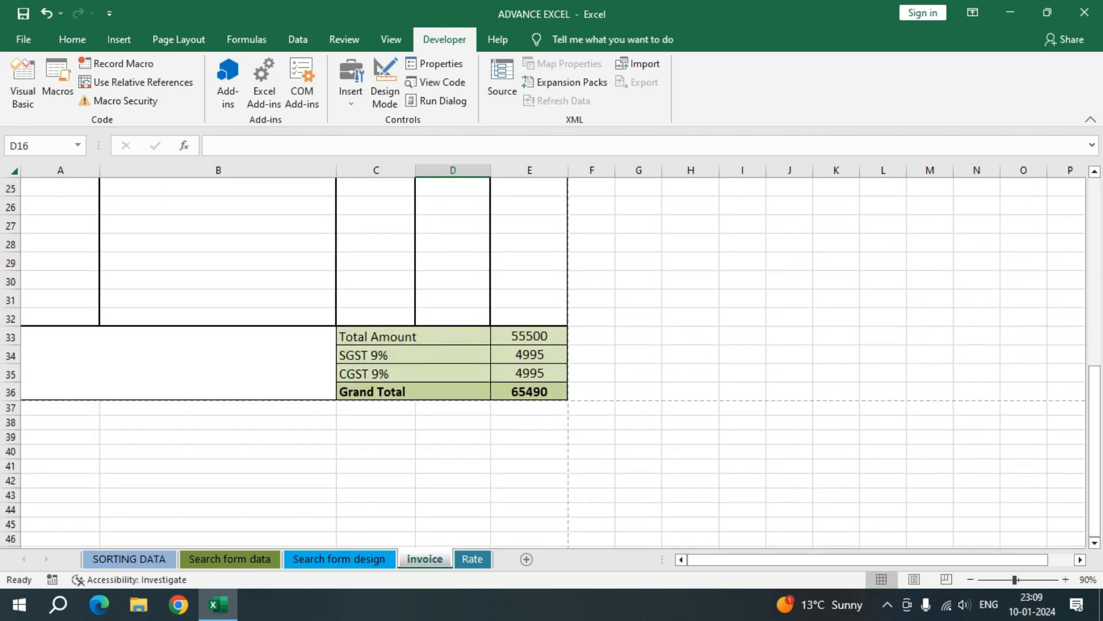
pyautogui.hotkey('ctrl', 'p')
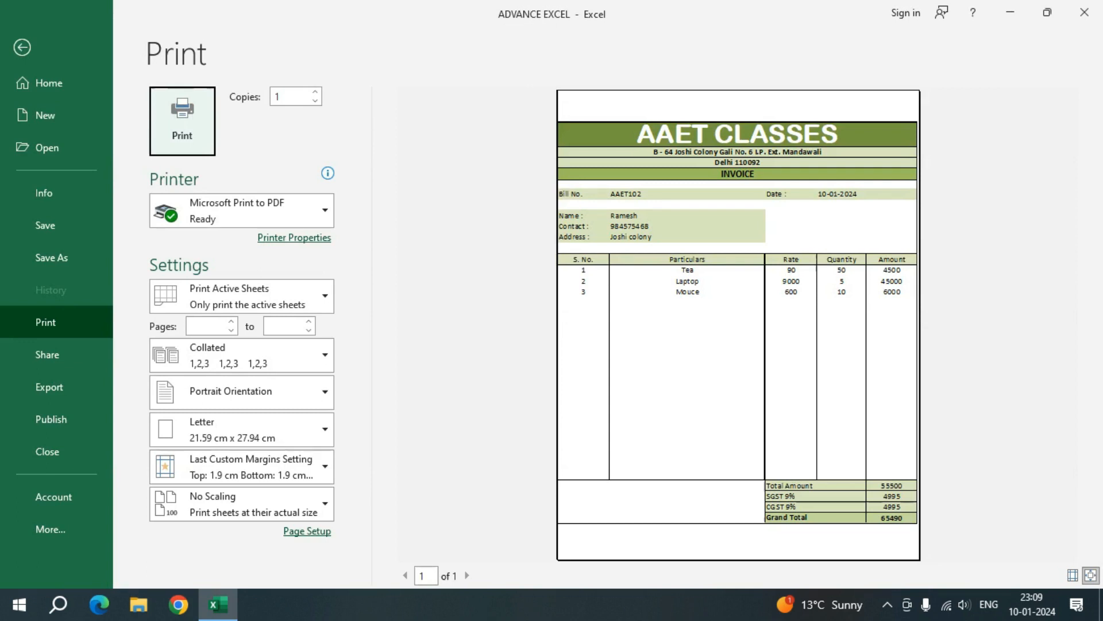
pyautogui.press('Escape')
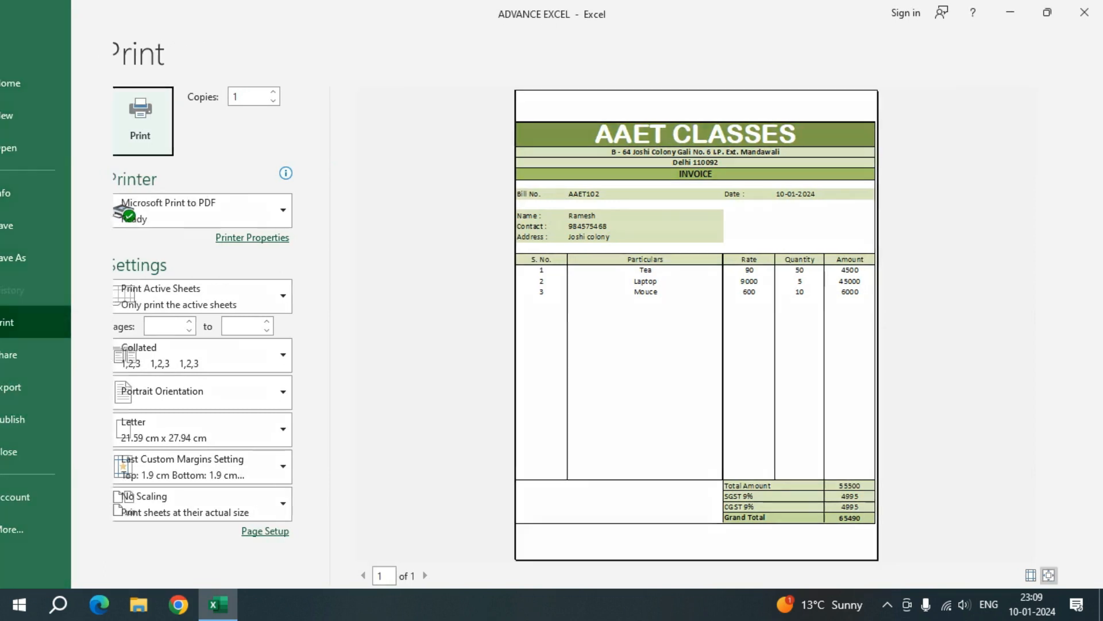
pyautogui.scroll(5, 551, 357)
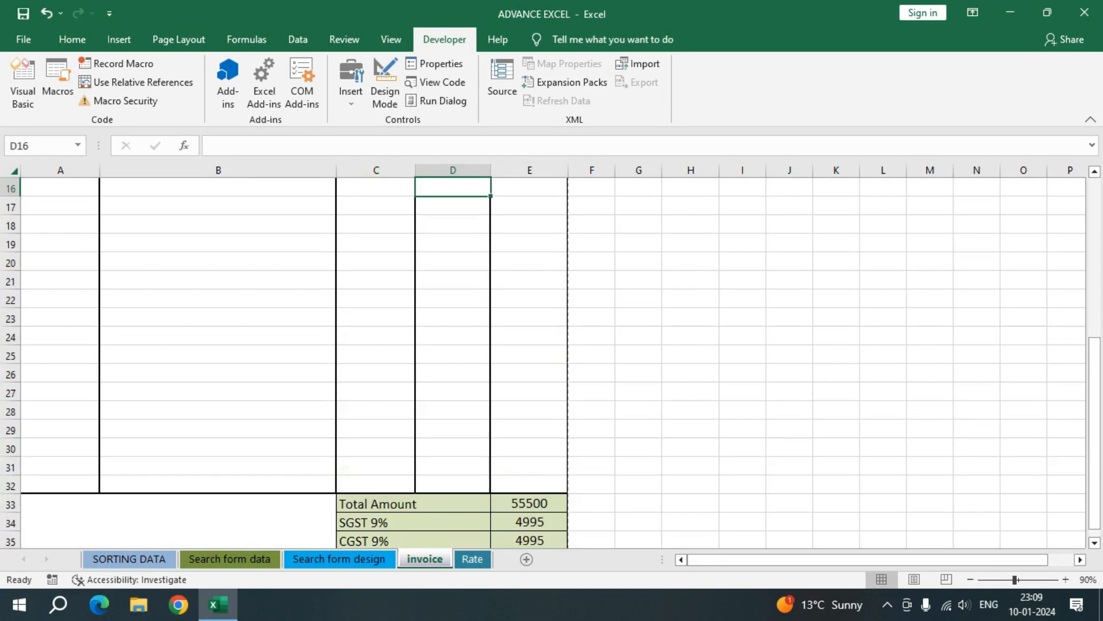
pyautogui.scroll(3, 551, 357)
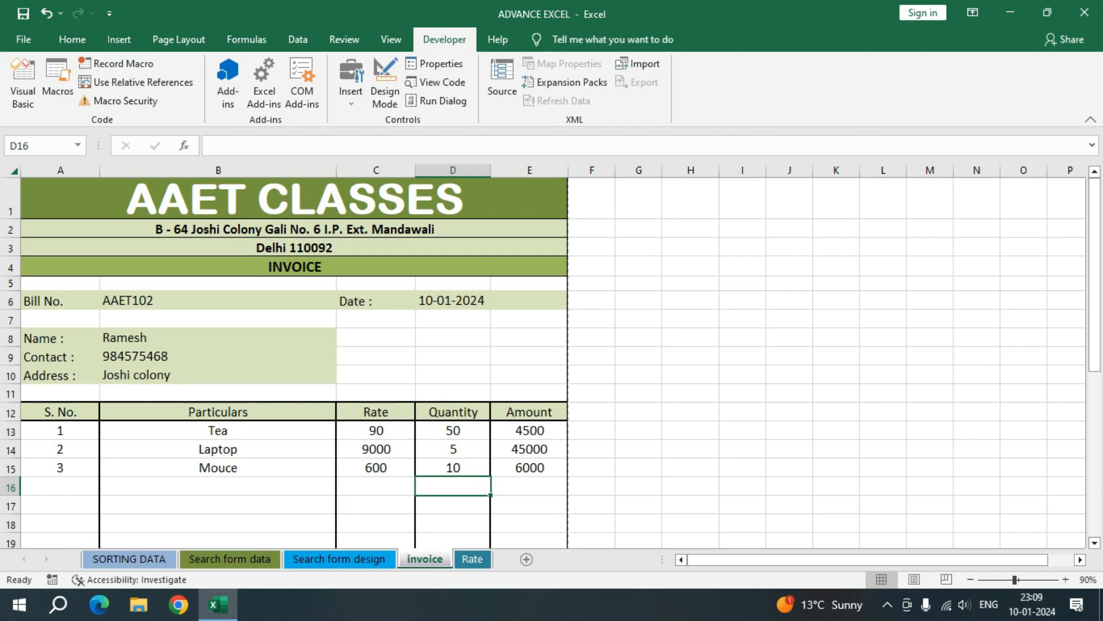
# Step: Run the recorded macro to clear the invoice entries, and check the item rows and totals
pyautogui.hotkey('ctrl', 'q')
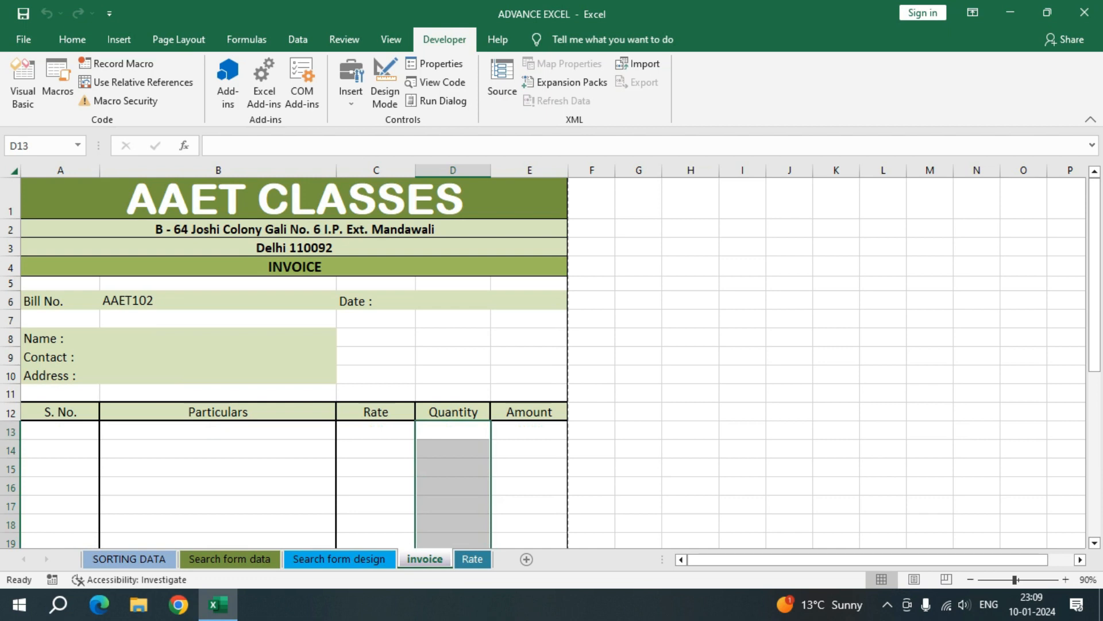
pyautogui.scroll(-8, 529, 280)
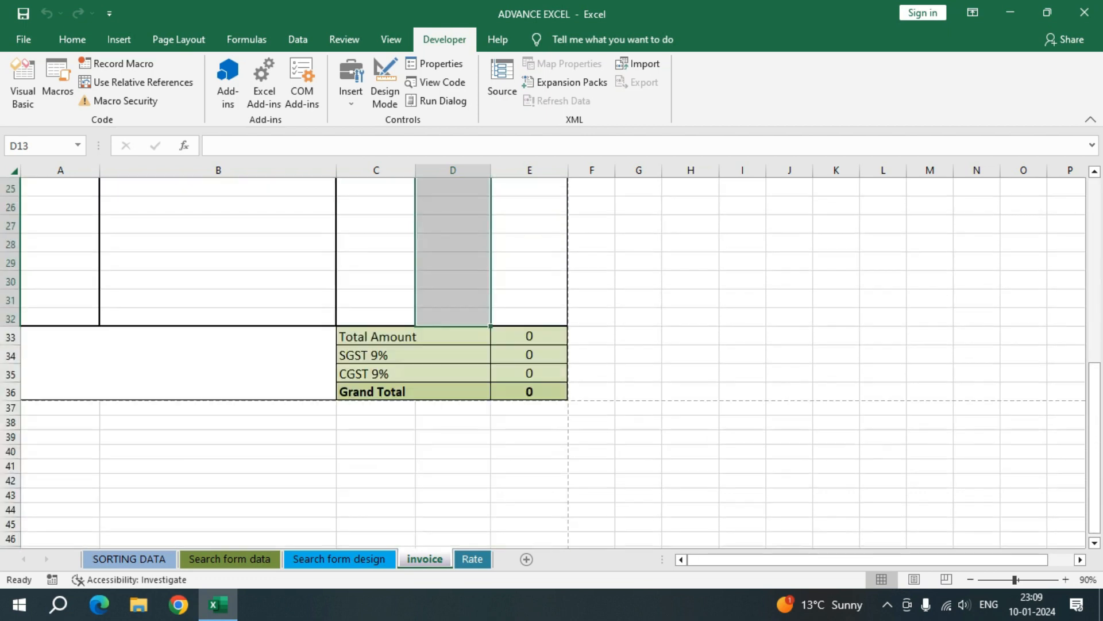
pyautogui.click(529, 279)
pyautogui.scroll(8, 530, 280)
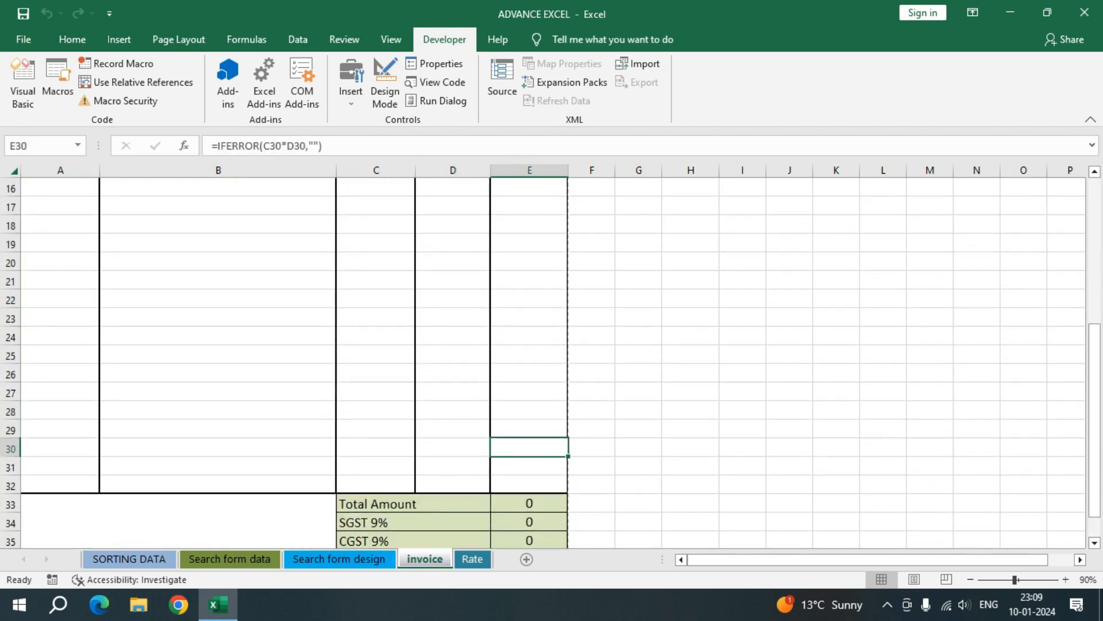